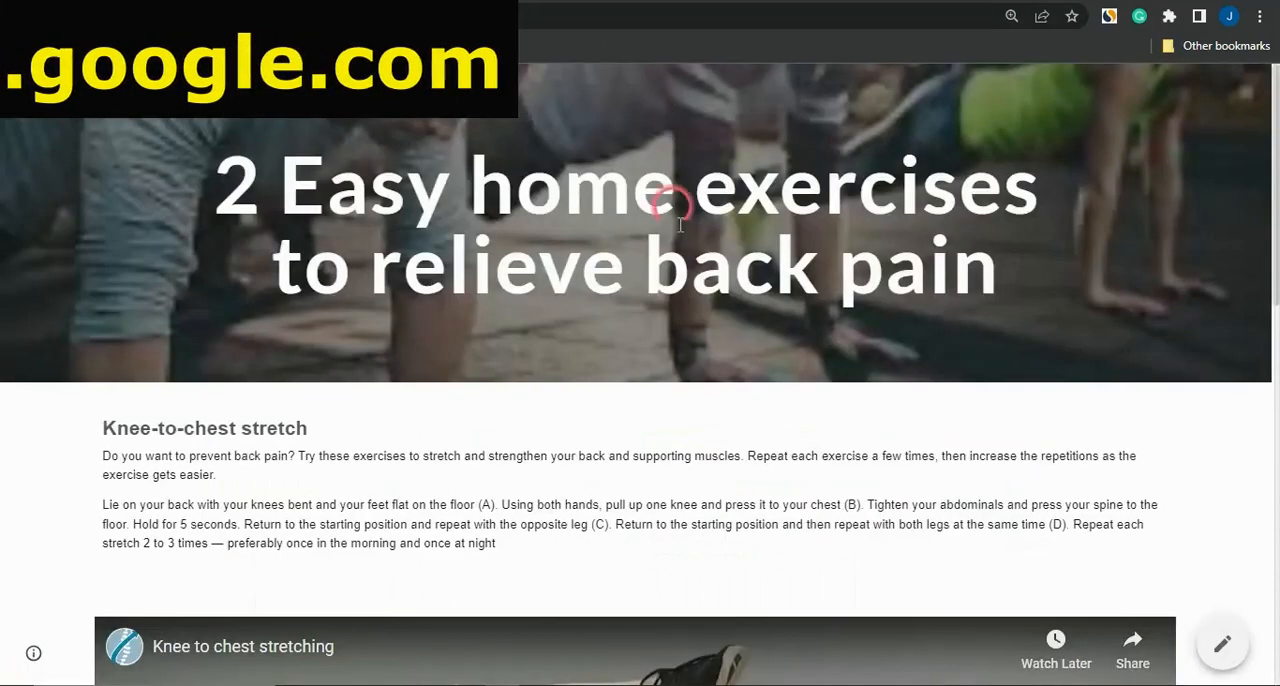
Look through the published back pain exercise site, examining its header, exercise texts and embedded videos
{"action": "scroll", "coordinate": [704, 378], "scroll_direction": "down", "scroll_amount": 2}
{"action": "scroll", "coordinate": [704, 378], "scroll_direction": "down", "scroll_amount": 2}
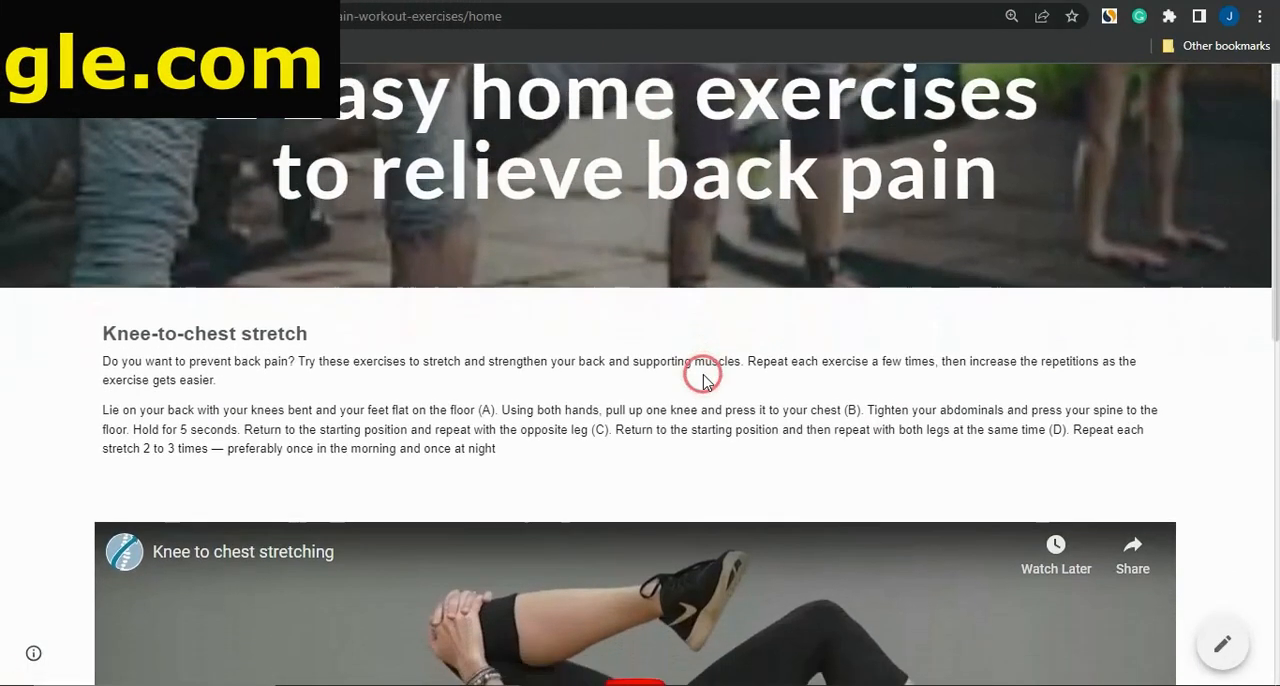
{"action": "scroll", "coordinate": [704, 378], "scroll_direction": "up", "scroll_amount": 1}
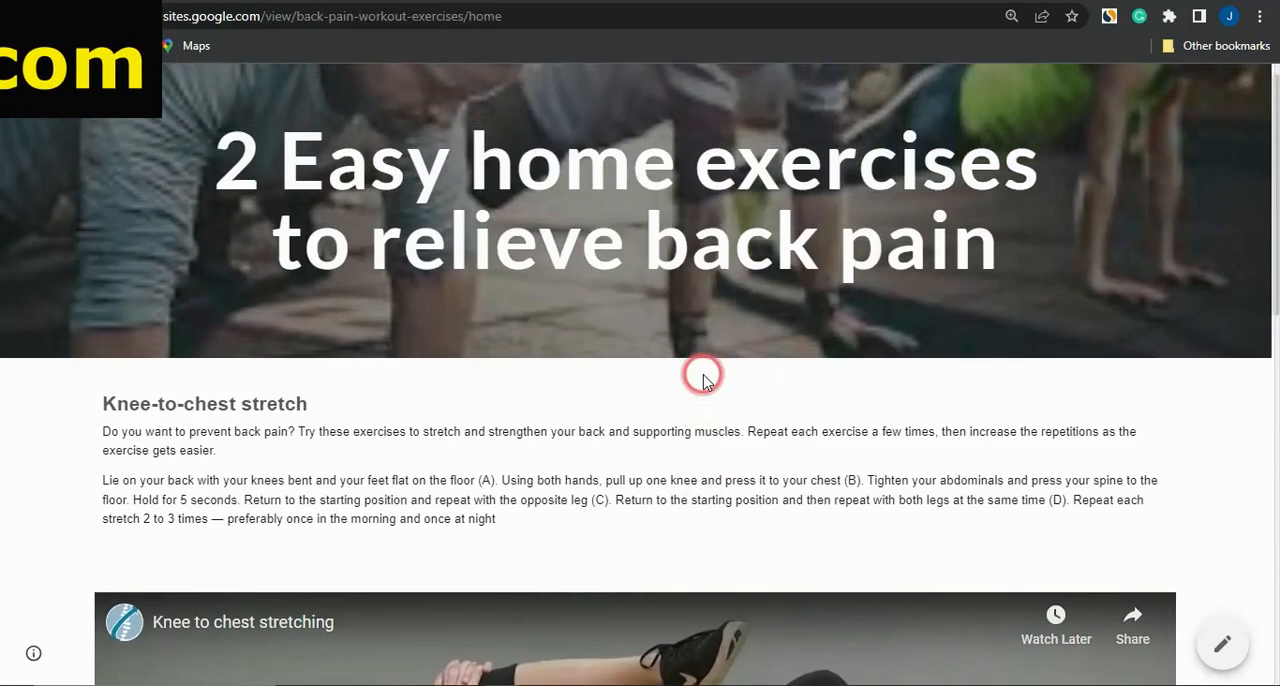
{"action": "scroll", "coordinate": [704, 378], "scroll_direction": "down", "scroll_amount": 3}
{"action": "scroll", "coordinate": [703, 378], "scroll_direction": "down", "scroll_amount": 5}
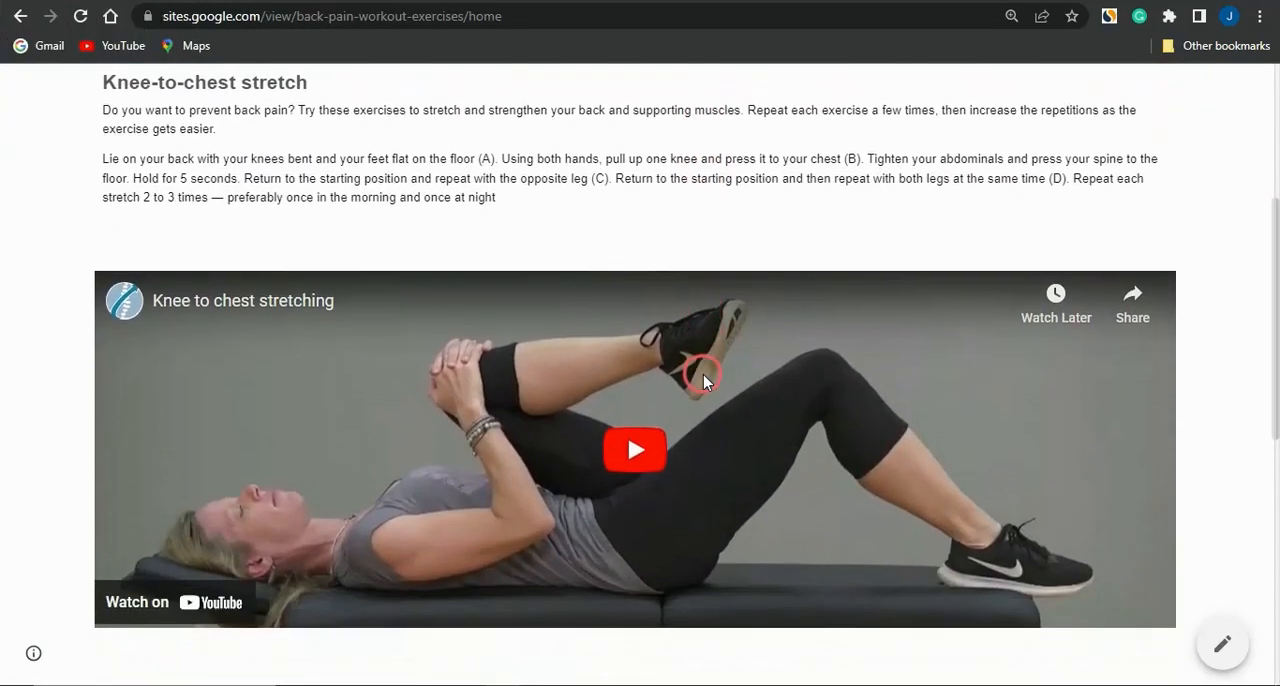
{"action": "scroll", "coordinate": [703, 380], "scroll_direction": "down", "scroll_amount": 2}
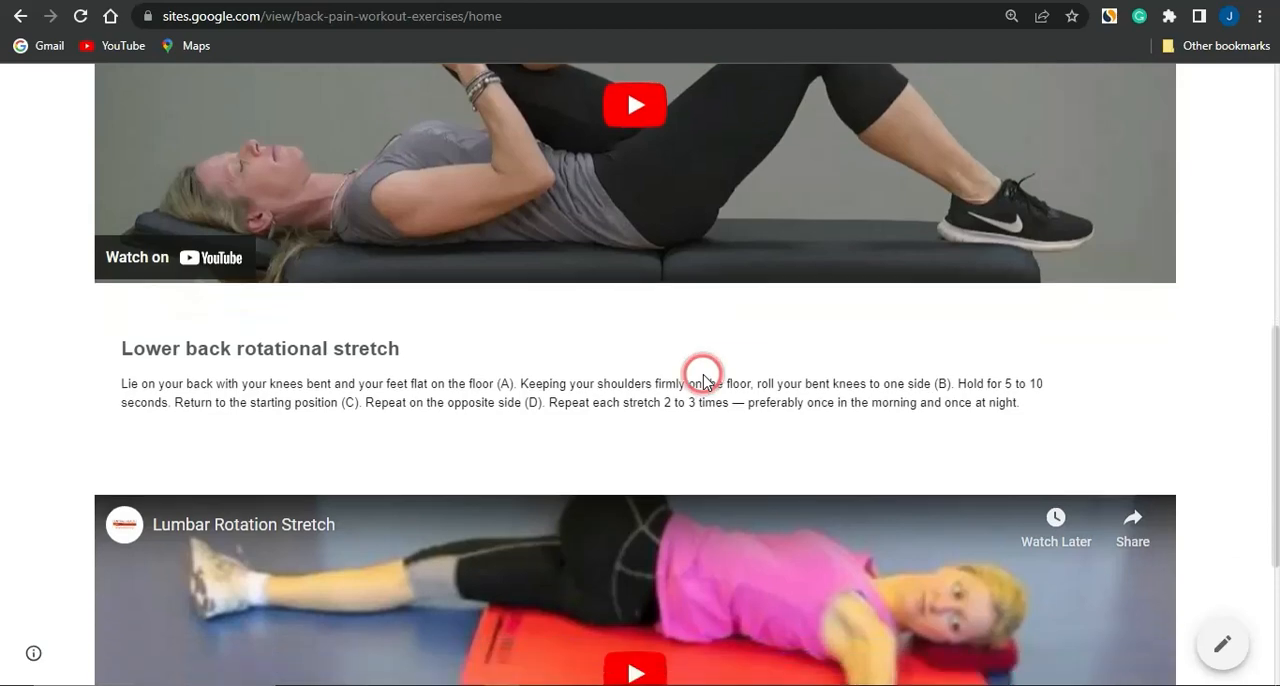
{"action": "scroll", "coordinate": [703, 380], "scroll_direction": "down", "scroll_amount": 1}
{"action": "scroll", "coordinate": [703, 378], "scroll_direction": "up", "scroll_amount": 10}
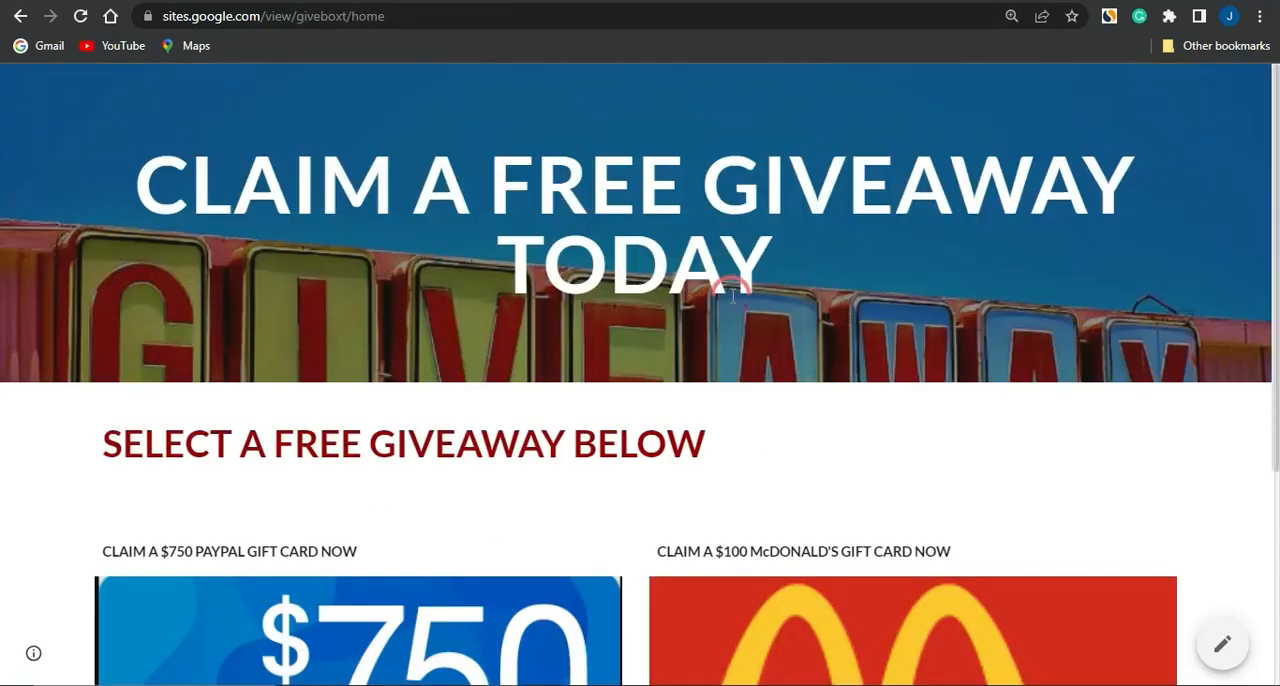
{"action": "scroll", "coordinate": [731, 296], "scroll_direction": "down", "scroll_amount": 4}
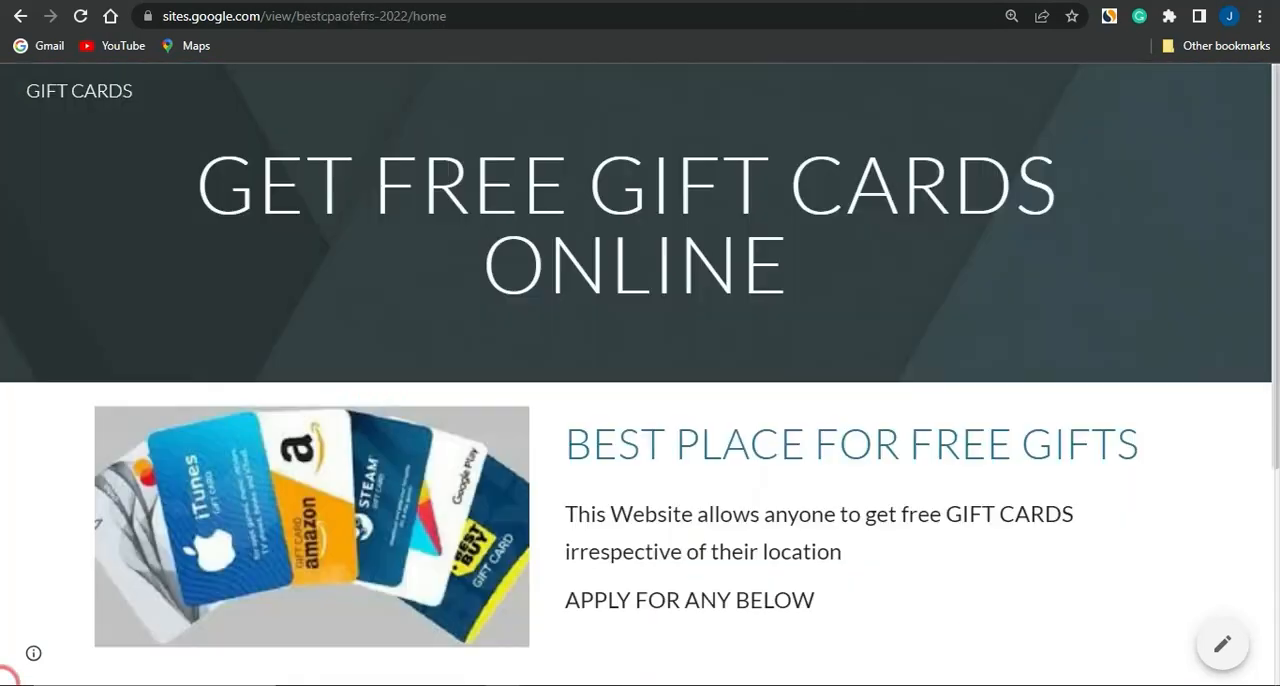
Look through the published GIFT CARDS example site, examining its introduction and the row of card offers
{"action": "scroll", "coordinate": [898, 300], "scroll_direction": "down", "scroll_amount": 1}
{"action": "scroll", "coordinate": [898, 300], "scroll_direction": "down", "scroll_amount": 2}
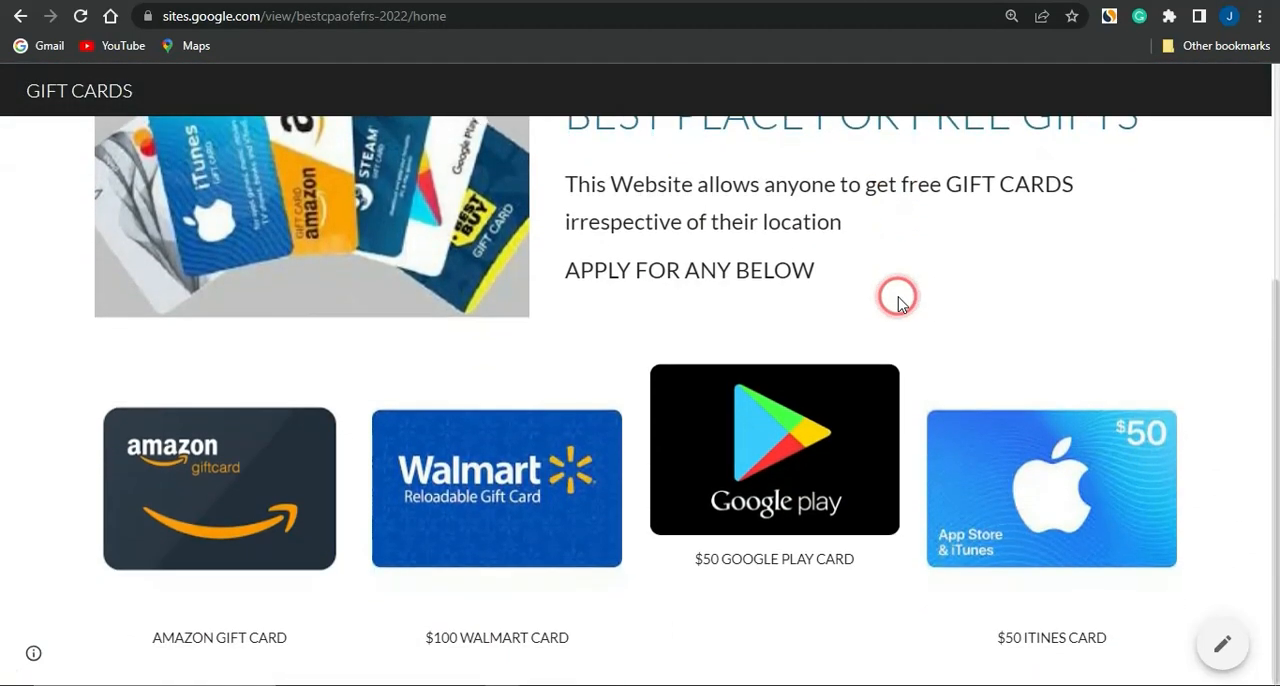
{"action": "scroll", "coordinate": [898, 300], "scroll_direction": "up", "scroll_amount": 3}
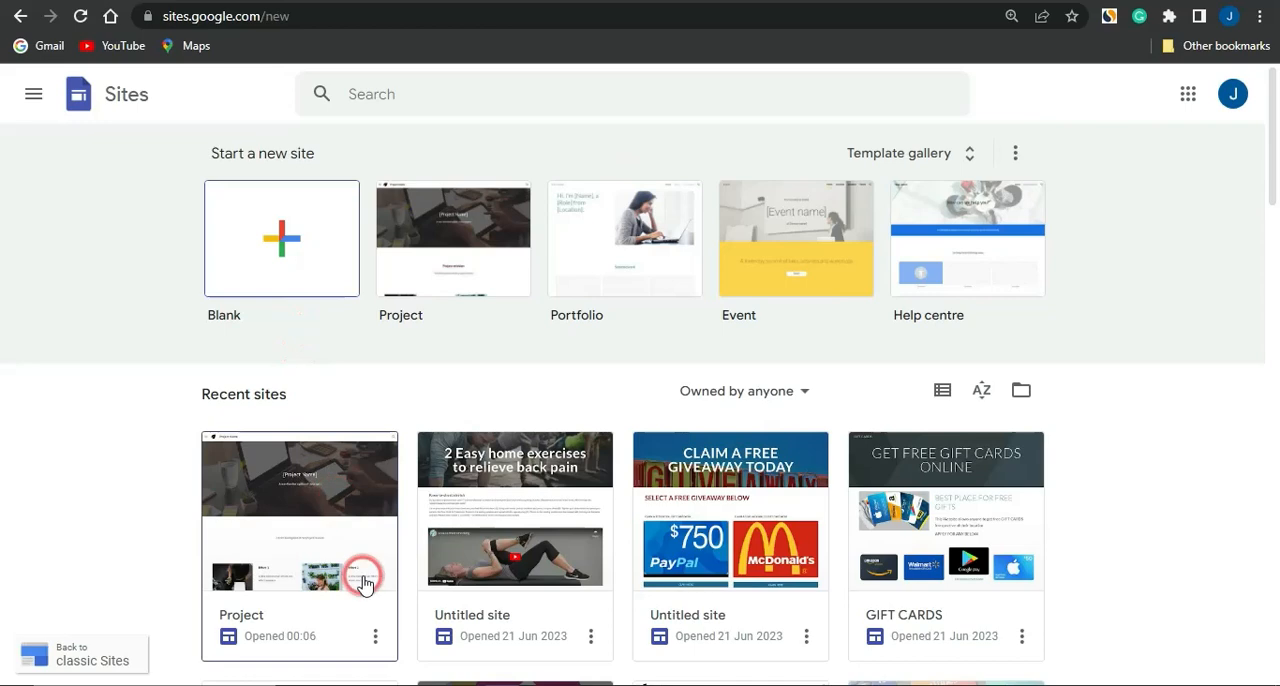
Look over the recent sites on the Sites home page and open the full template gallery
{"action": "scroll", "coordinate": [358, 565], "scroll_direction": "down", "scroll_amount": 7}
{"action": "scroll", "coordinate": [363, 570], "scroll_direction": "up", "scroll_amount": 7}
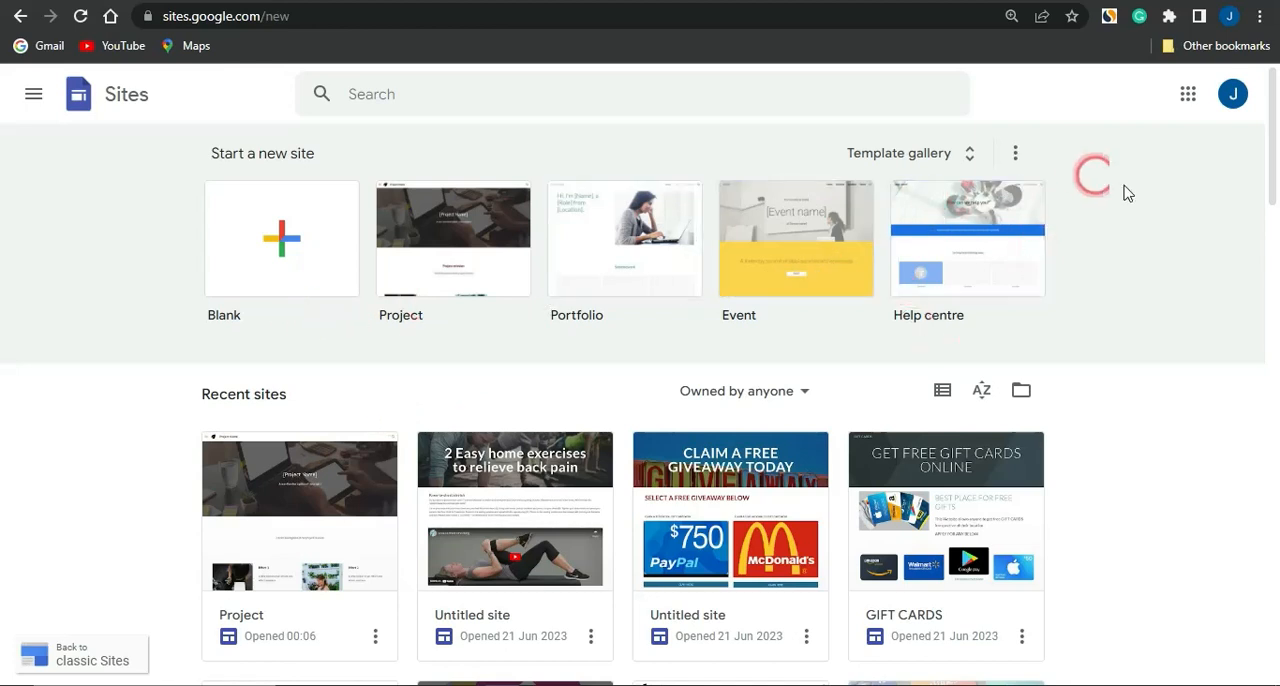
{"action": "left_click", "coordinate": [974, 160]}
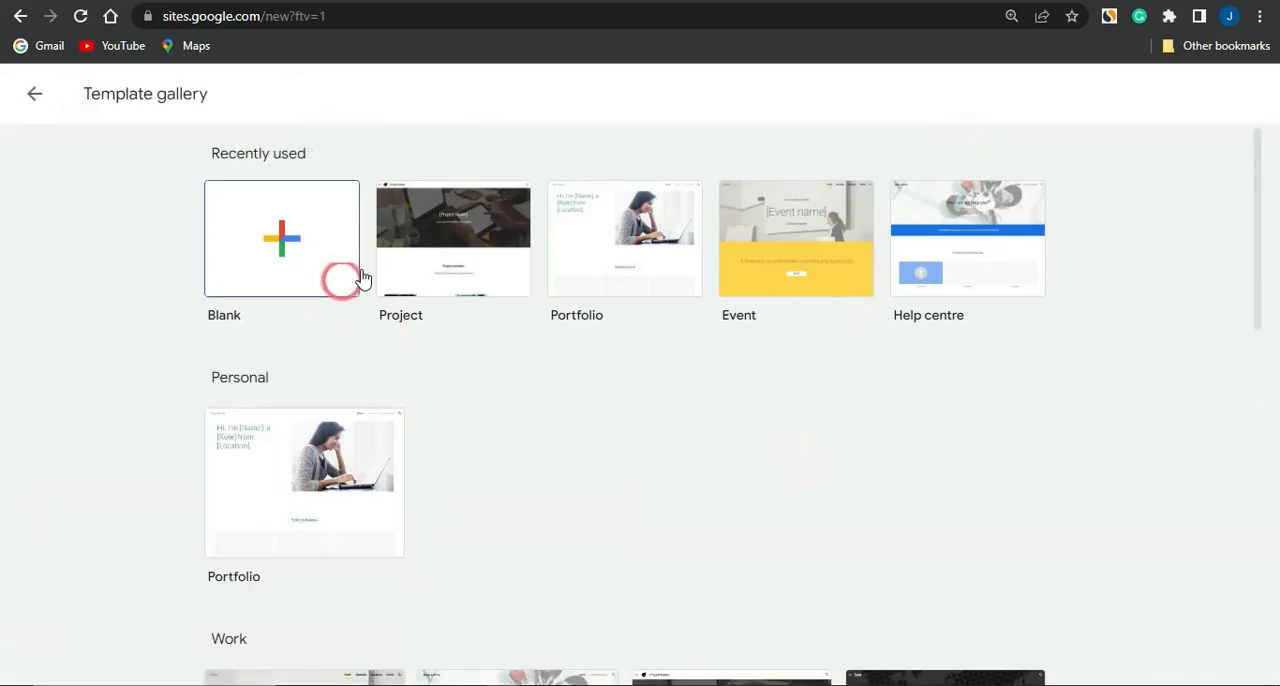
Browse the gallery's Personal, Work, Small business and Education templates and create a new site from the Project template
{"action": "scroll", "coordinate": [660, 490], "scroll_direction": "down", "scroll_amount": 1}
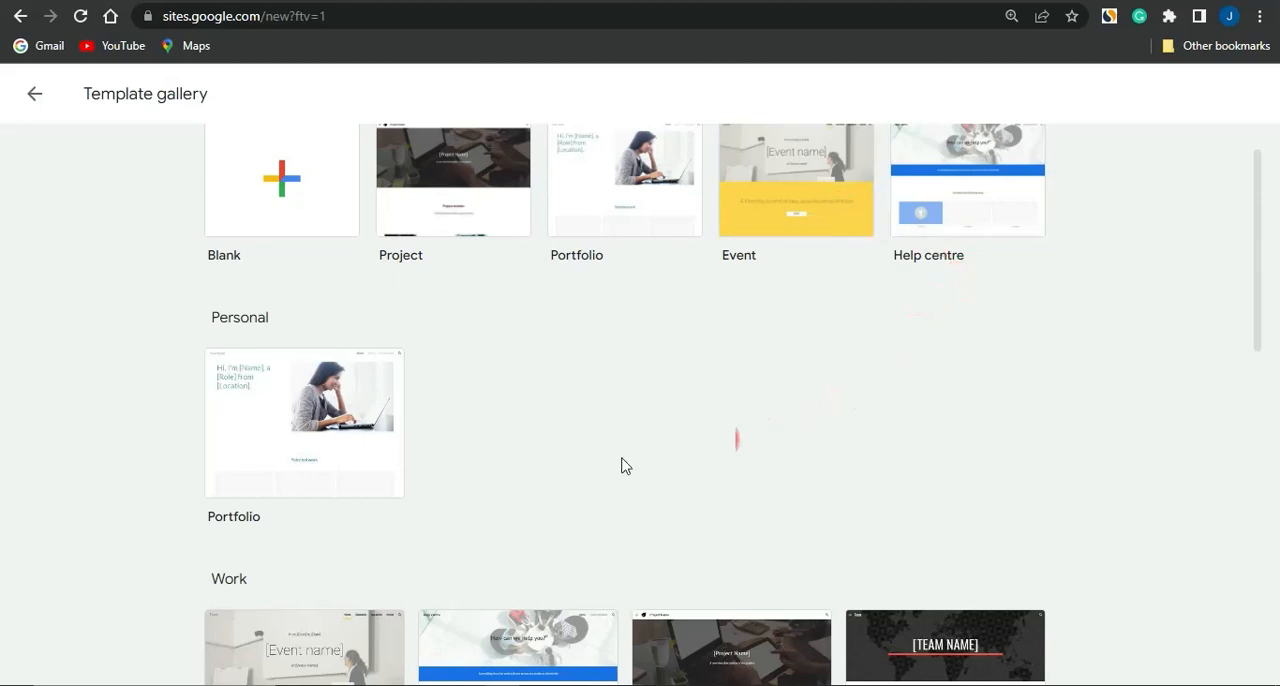
{"action": "scroll", "coordinate": [591, 470], "scroll_direction": "down", "scroll_amount": 5}
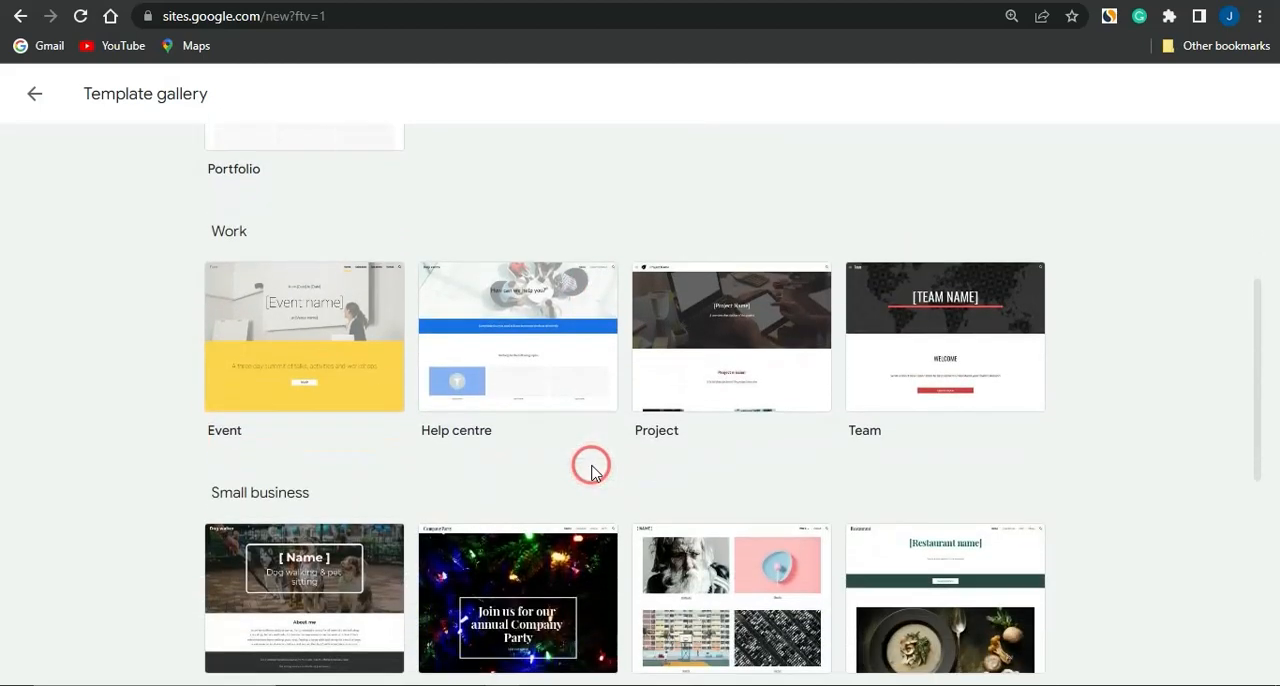
{"action": "scroll", "coordinate": [591, 470], "scroll_direction": "down", "scroll_amount": 2}
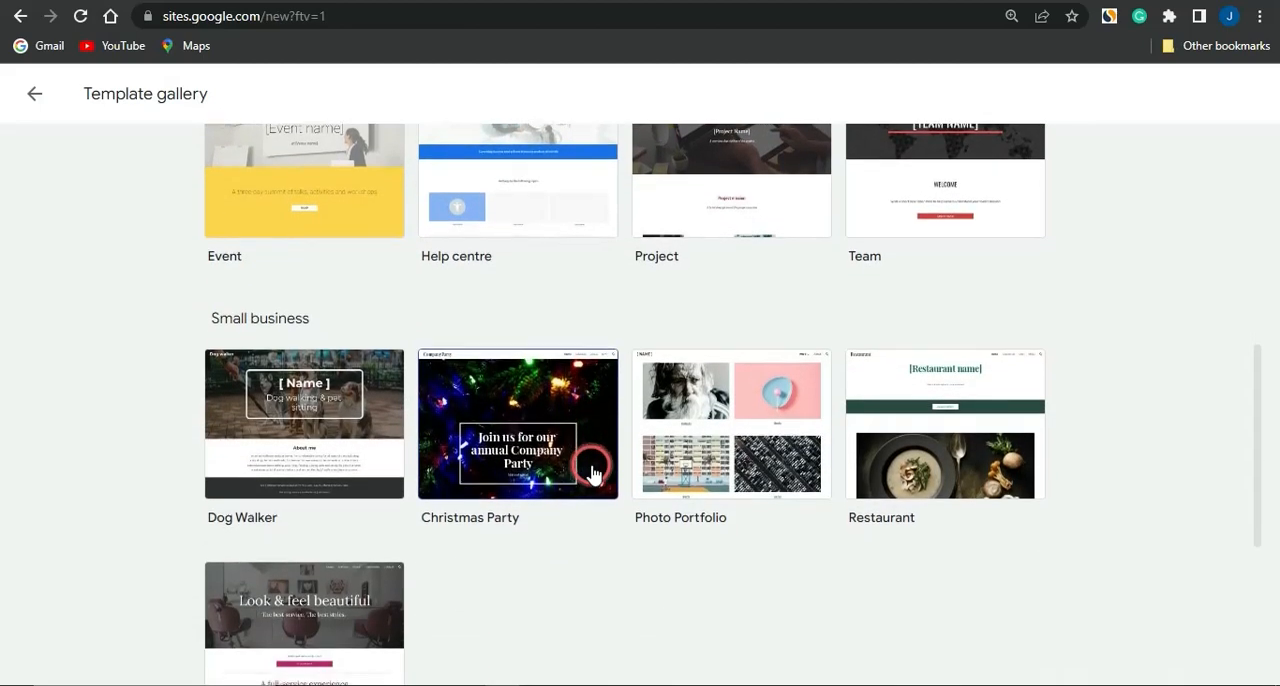
{"action": "scroll", "coordinate": [591, 470], "scroll_direction": "down", "scroll_amount": 3}
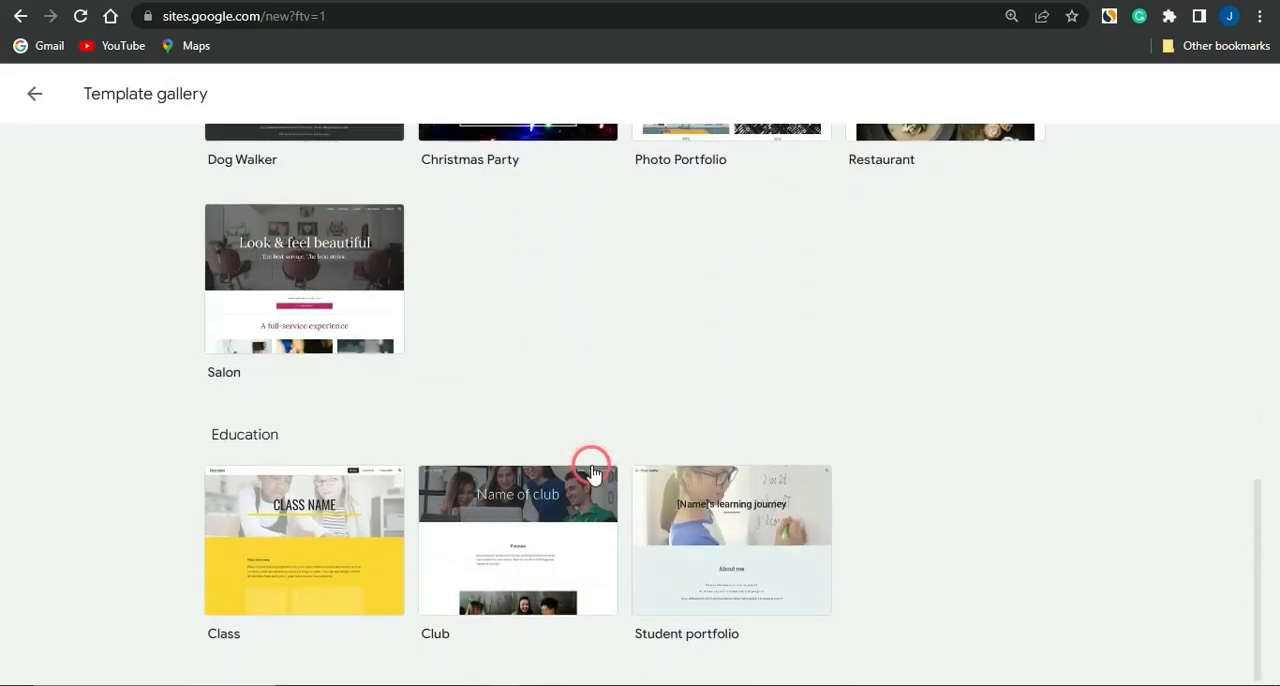
{"action": "scroll", "coordinate": [591, 470], "scroll_direction": "up", "scroll_amount": 10}
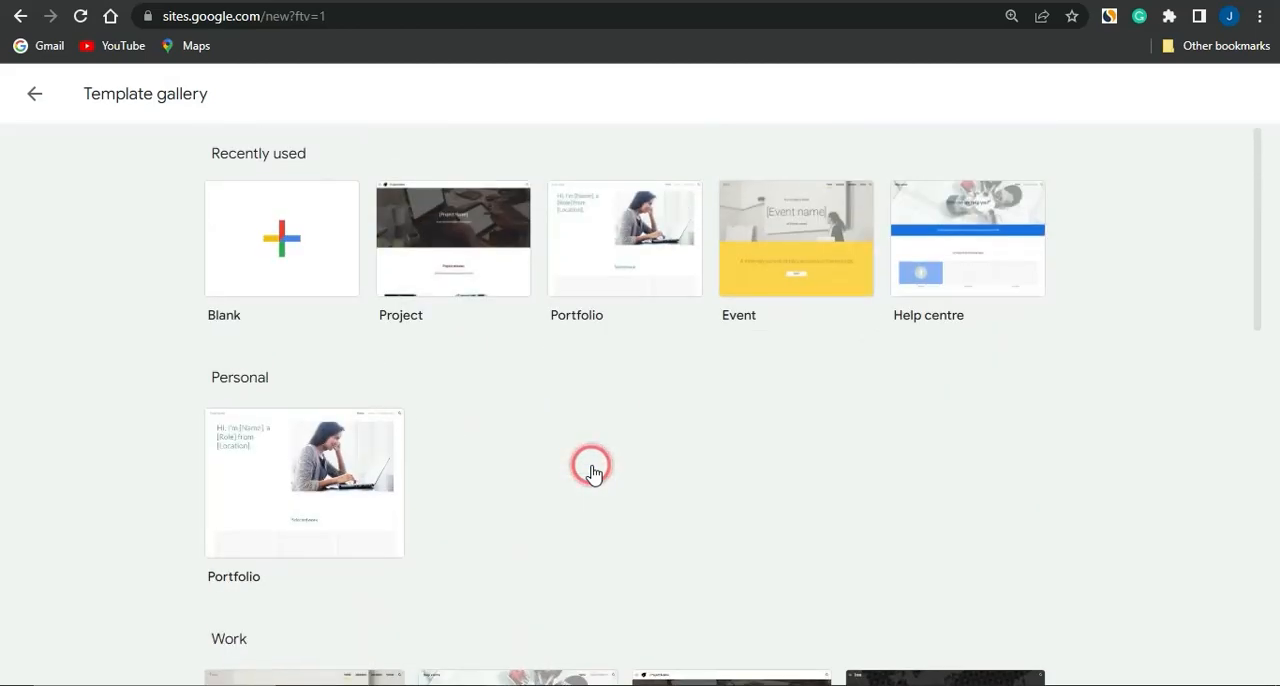
{"action": "left_click", "coordinate": [457, 231]}
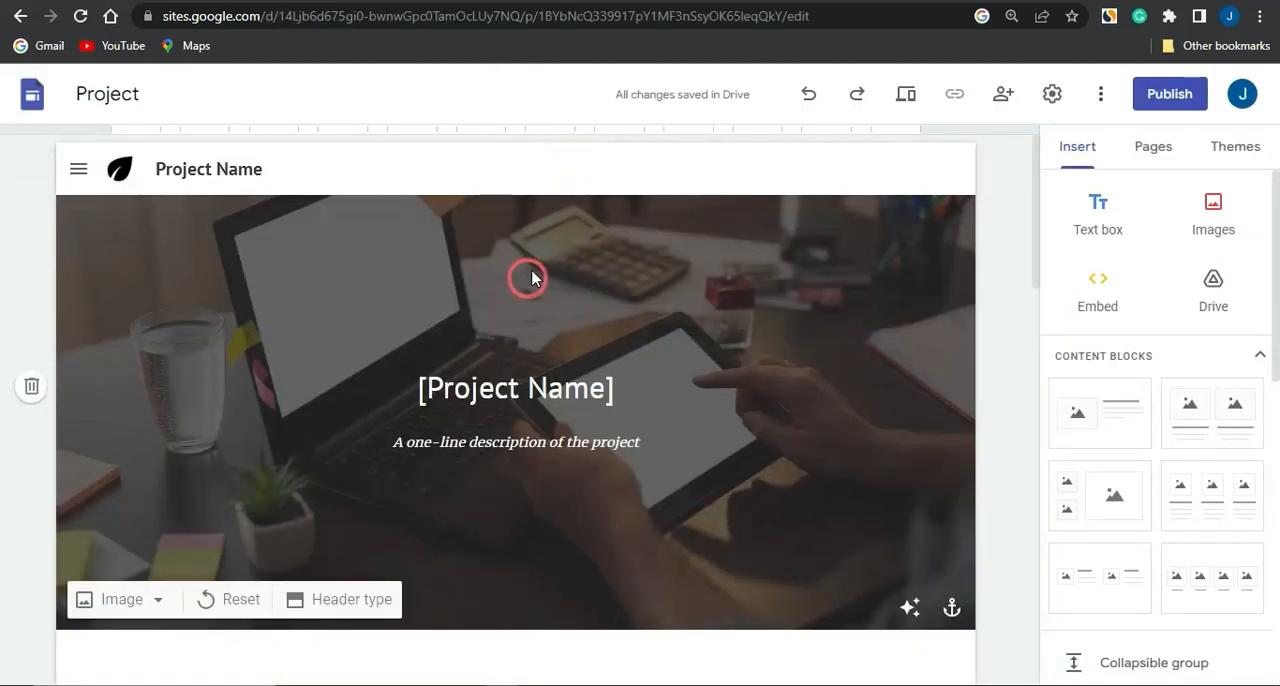
Replace the site name beside the logo with "WEIGHT LOSS"
{"action": "left_click", "coordinate": [289, 164]}
{"action": "left_click_drag", "start_coordinate": [291, 164], "coordinate": [165, 168]}
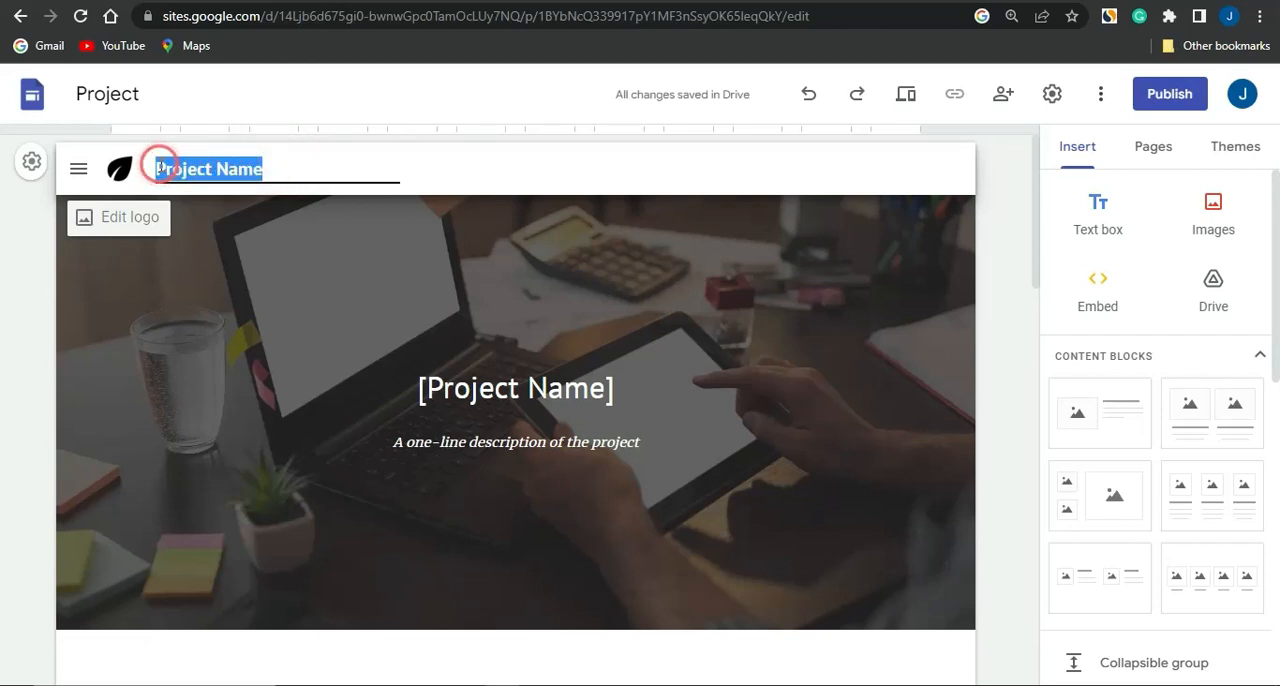
{"action": "type", "text": "We"}
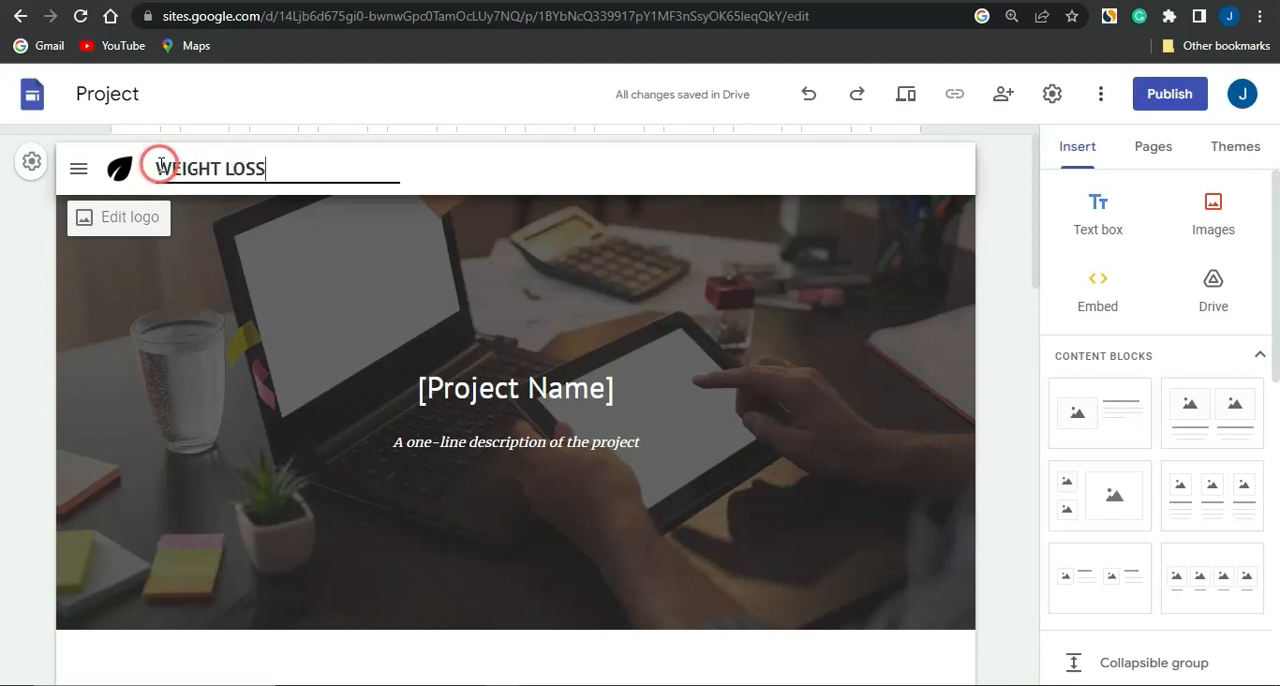
{"action": "left_click", "coordinate": [92, 222]}
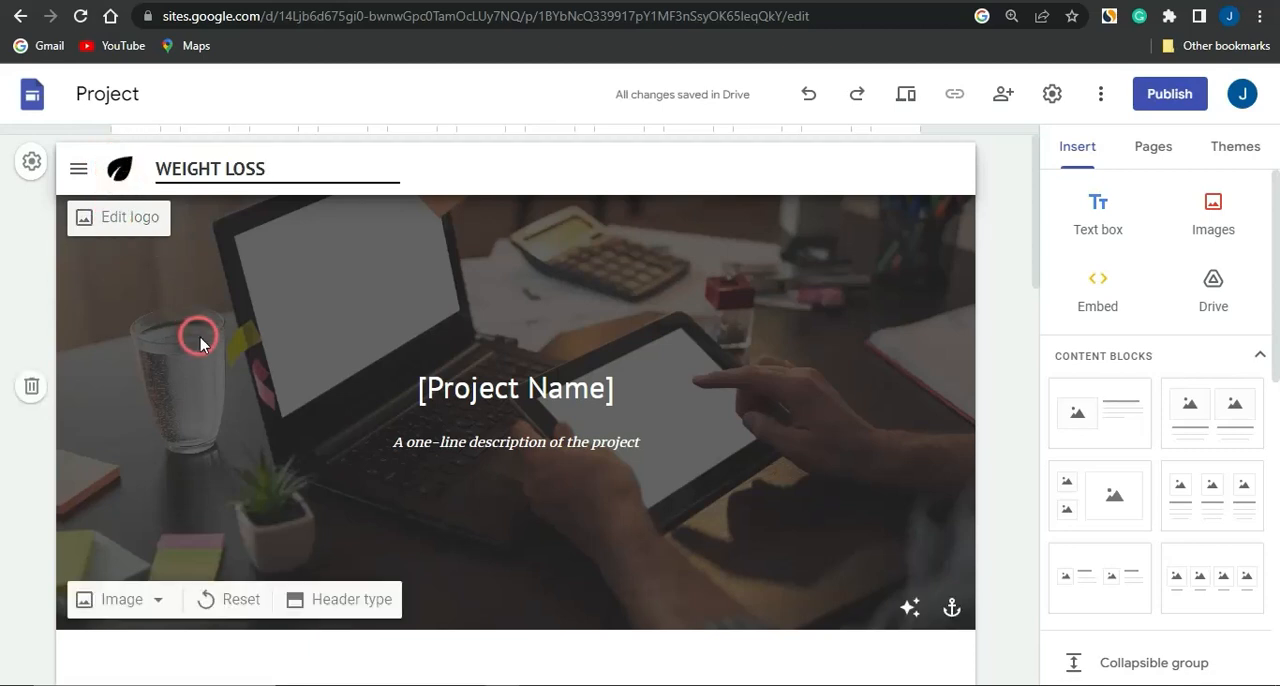
Replace the [Project Name] heading in the header with "10 AMAZING TIPS TO LOOSE WEIGHT FAST"
{"action": "left_click", "coordinate": [400, 384]}
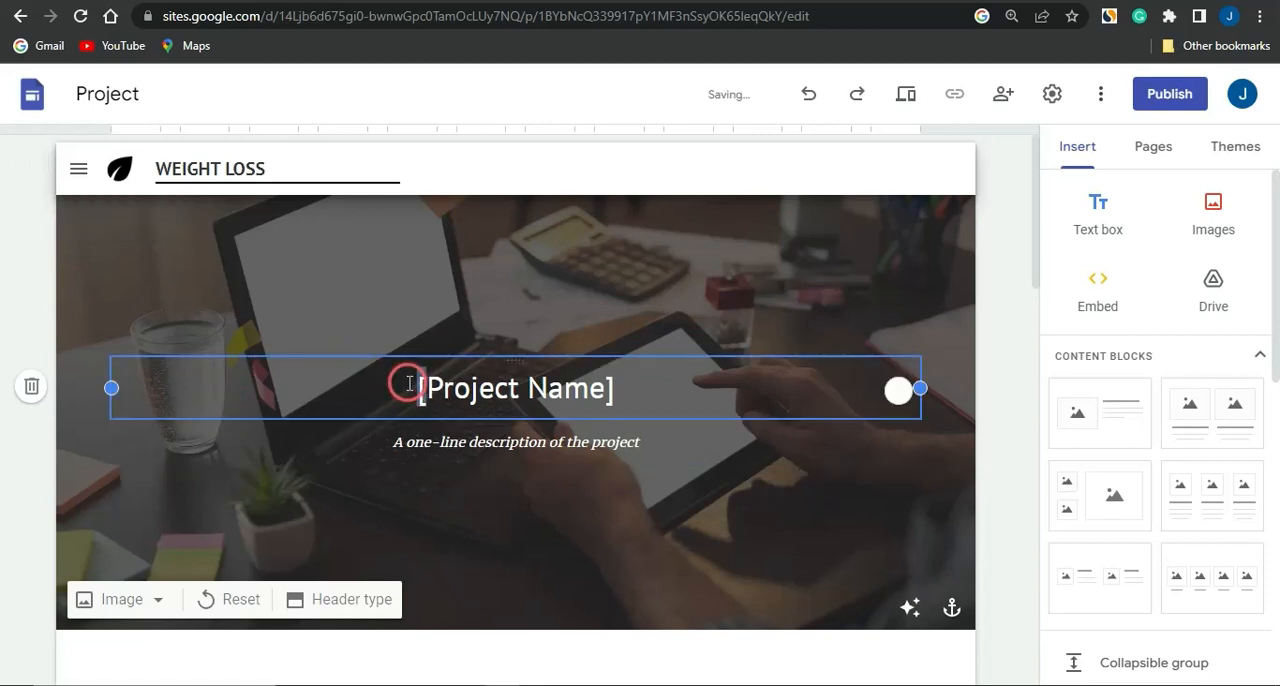
{"action": "triple_click", "coordinate": [485, 388]}
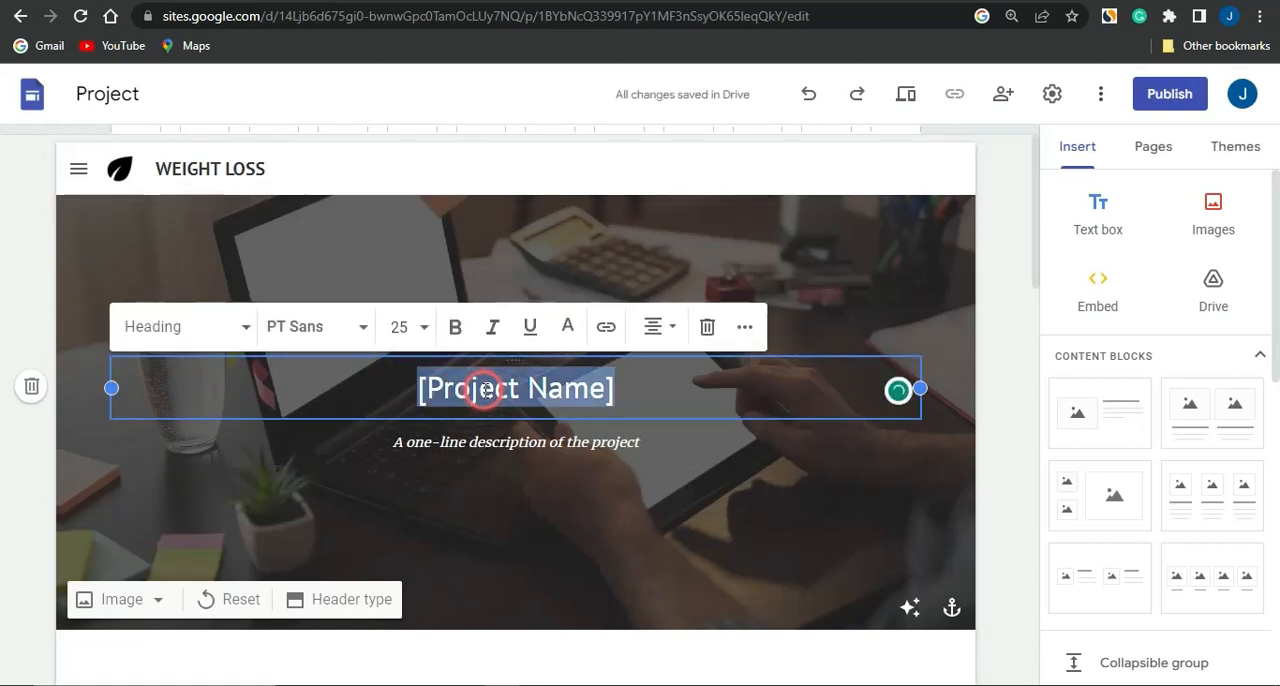
{"action": "type", "text": "10 AMAZING TIPS TO LOOSE WEIGHT FAST"}
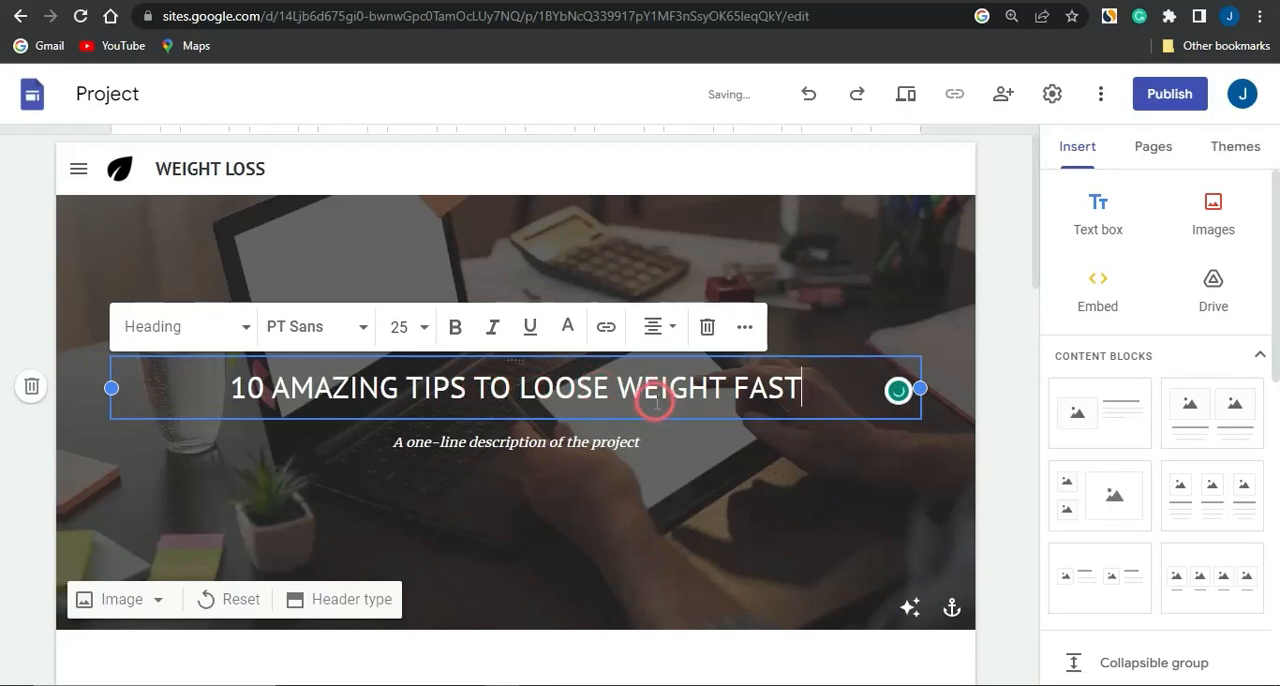
Replace the one-line description under the heading with "Loose weight rapidly just by doing this simple tasks every single day"
{"action": "double_click", "coordinate": [510, 442]}
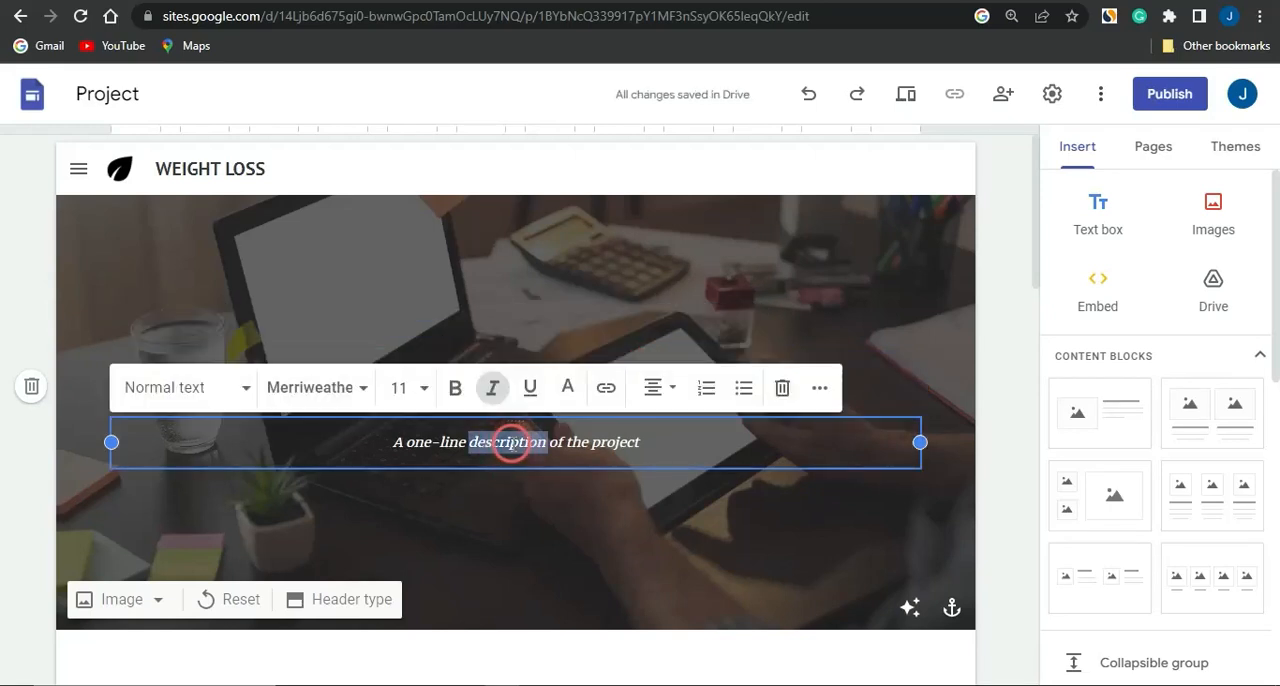
{"action": "triple_click", "coordinate": [510, 442]}
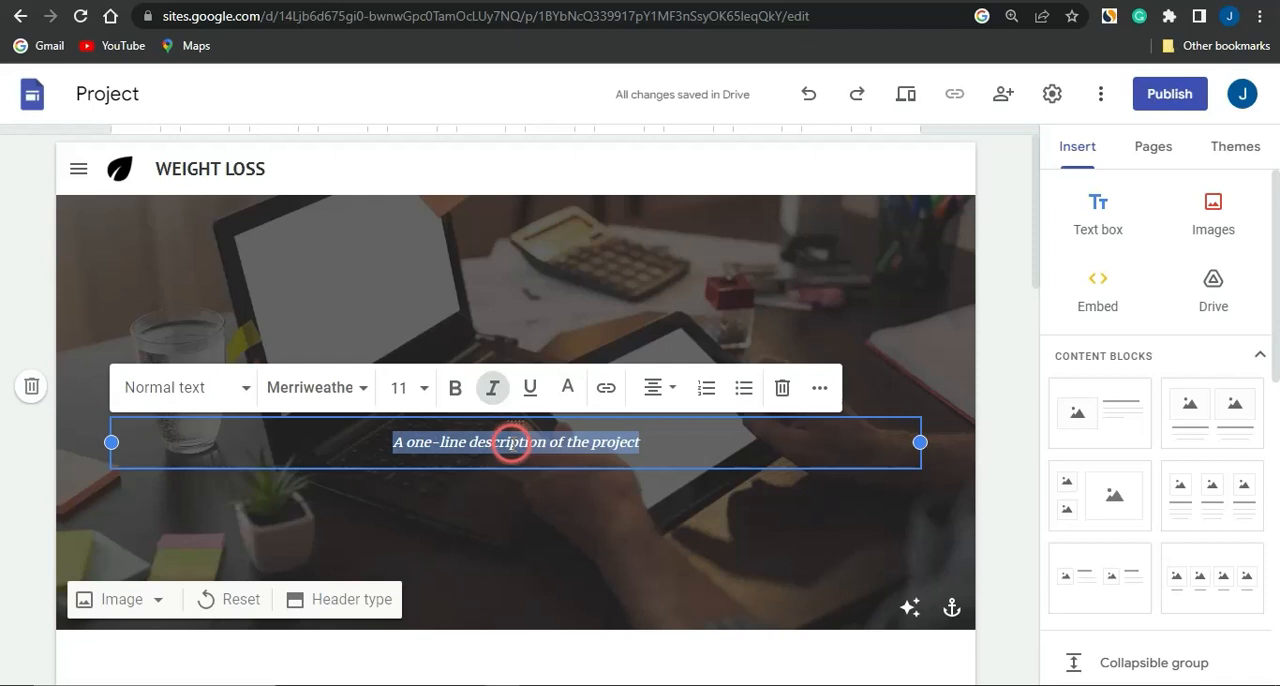
{"action": "type", "text": "Loose weight rapidly just by doing this simple tasks every single day"}
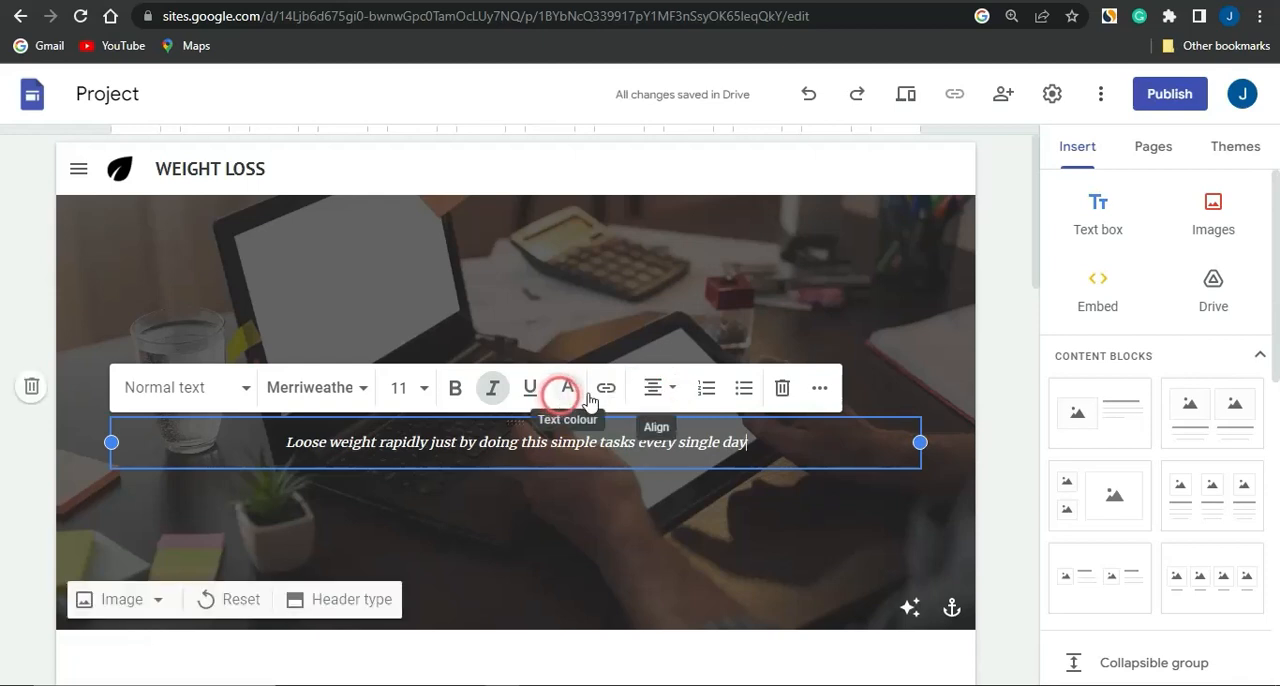
{"action": "left_click", "coordinate": [806, 492]}
Examine the remaining sections of the Project template page, including the mission description, the four Effort blocks and the Questions area
{"action": "scroll", "coordinate": [620, 638], "scroll_direction": "down", "scroll_amount": 3}
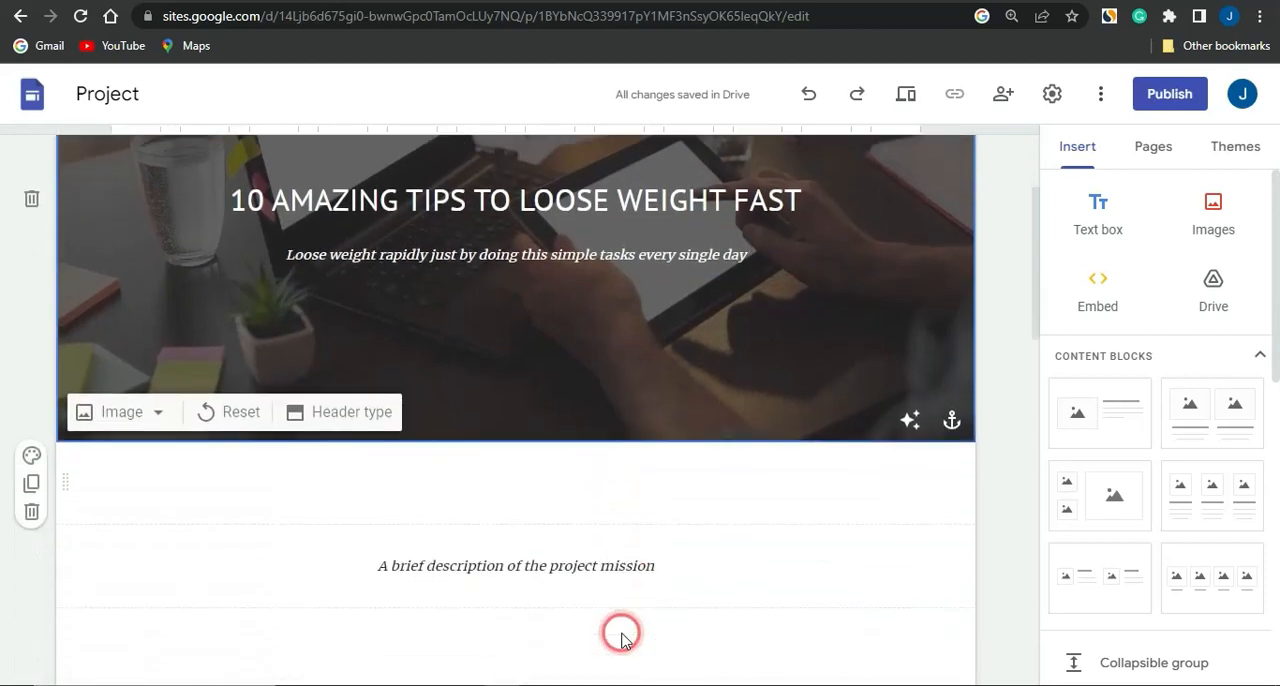
{"action": "left_click", "coordinate": [620, 632]}
{"action": "scroll", "coordinate": [620, 632], "scroll_direction": "down", "scroll_amount": 1}
{"action": "scroll", "coordinate": [621, 632], "scroll_direction": "down", "scroll_amount": 5}
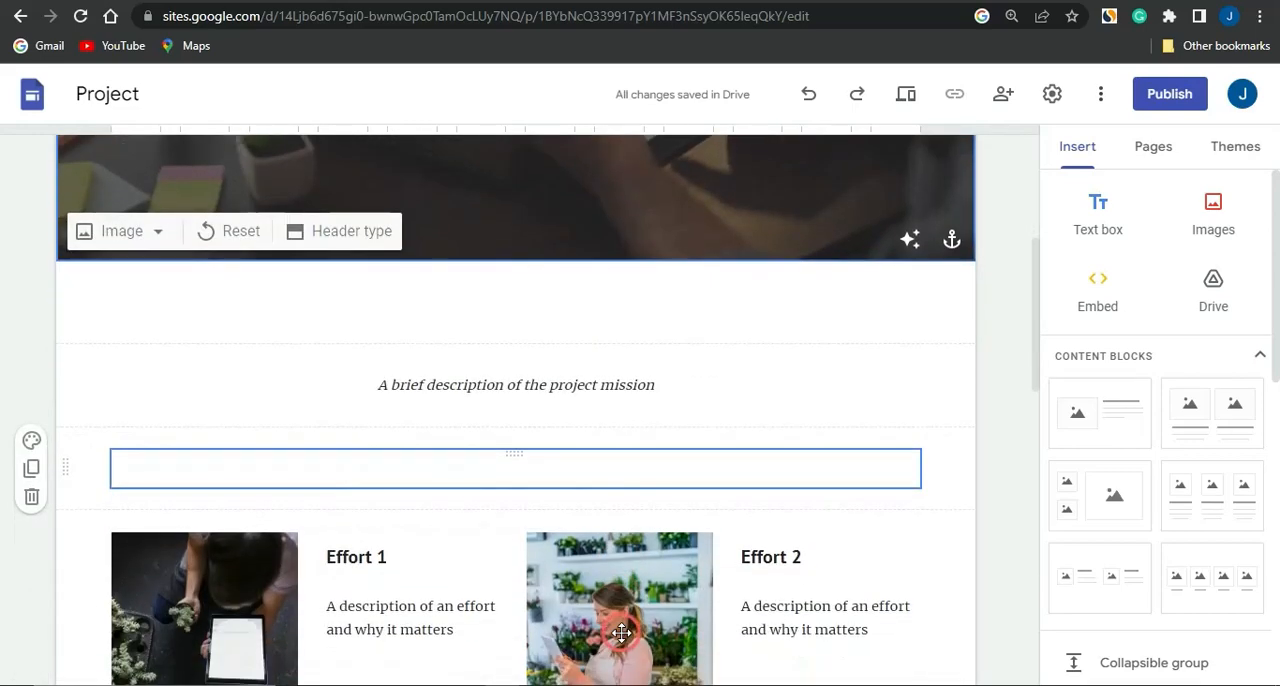
{"action": "scroll", "coordinate": [621, 632], "scroll_direction": "down", "scroll_amount": 2}
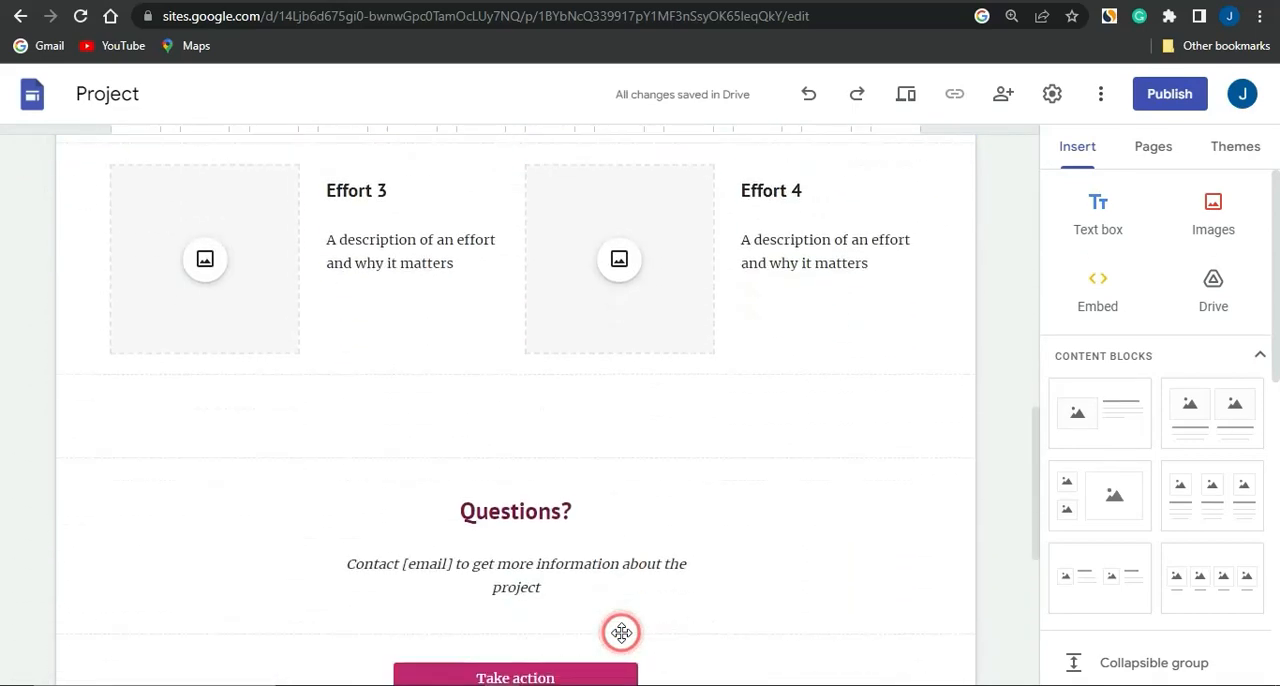
{"action": "scroll", "coordinate": [620, 632], "scroll_direction": "up", "scroll_amount": 3}
{"action": "left_click", "coordinate": [425, 503]}
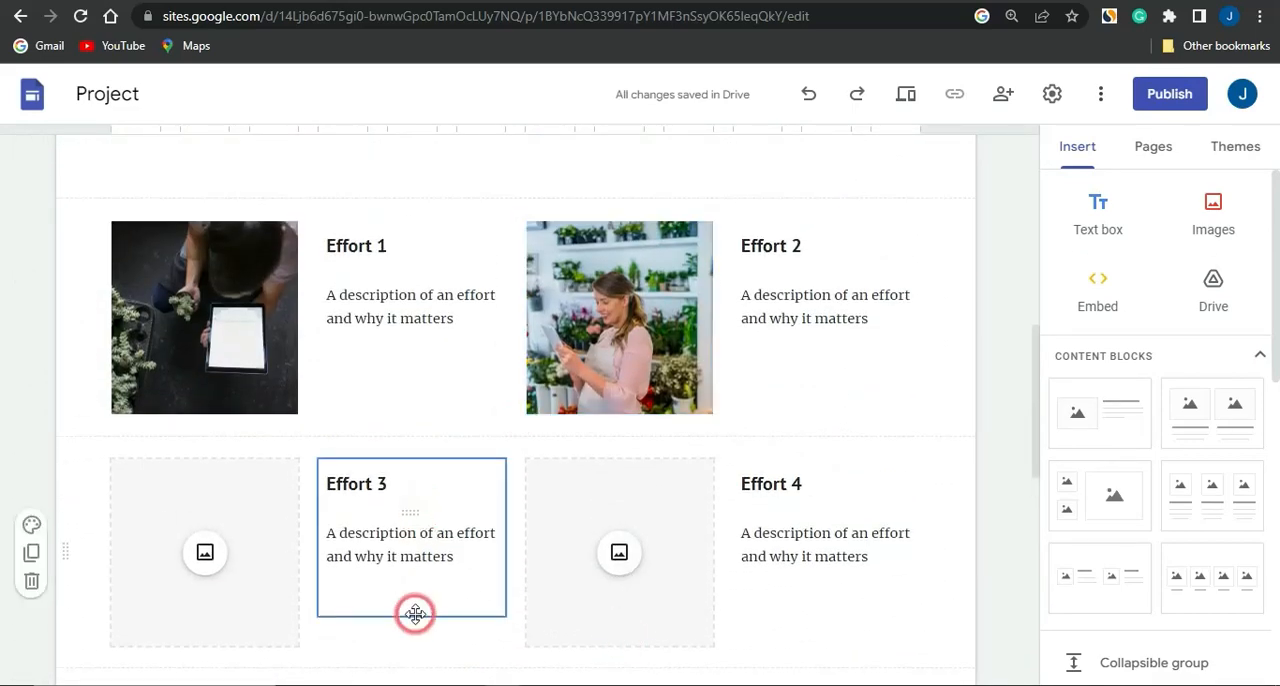
{"action": "scroll", "coordinate": [622, 435], "scroll_direction": "up", "scroll_amount": 3}
{"action": "scroll", "coordinate": [622, 435], "scroll_direction": "down", "scroll_amount": 1}
{"action": "scroll", "coordinate": [622, 435], "scroll_direction": "down", "scroll_amount": 6}
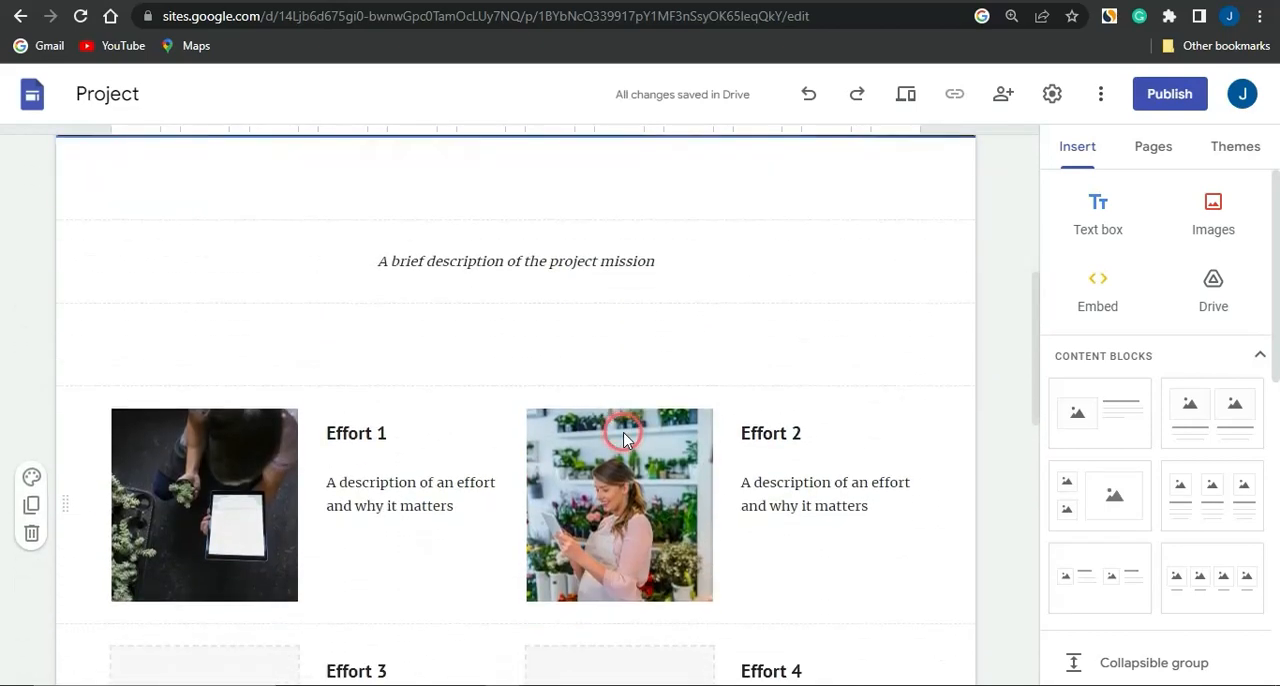
{"action": "scroll", "coordinate": [622, 435], "scroll_direction": "up", "scroll_amount": 8}
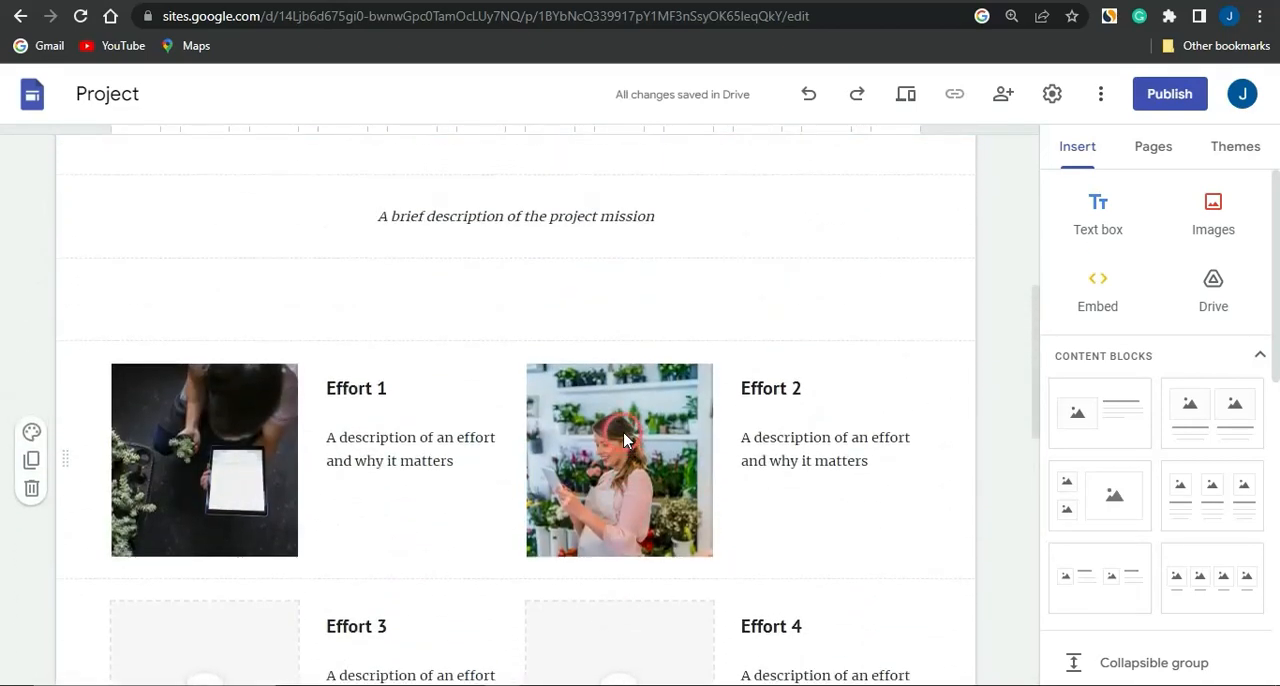
{"action": "scroll", "coordinate": [622, 435], "scroll_direction": "down", "scroll_amount": 1}
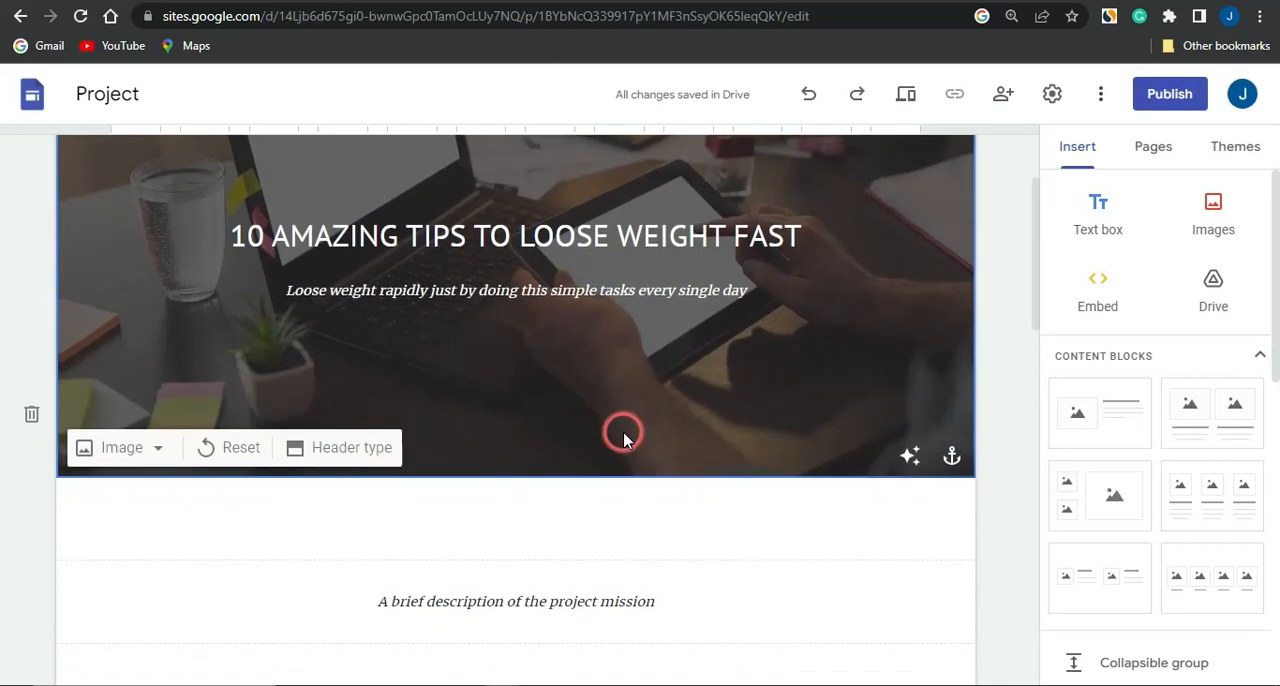
{"action": "left_click", "coordinate": [545, 248]}
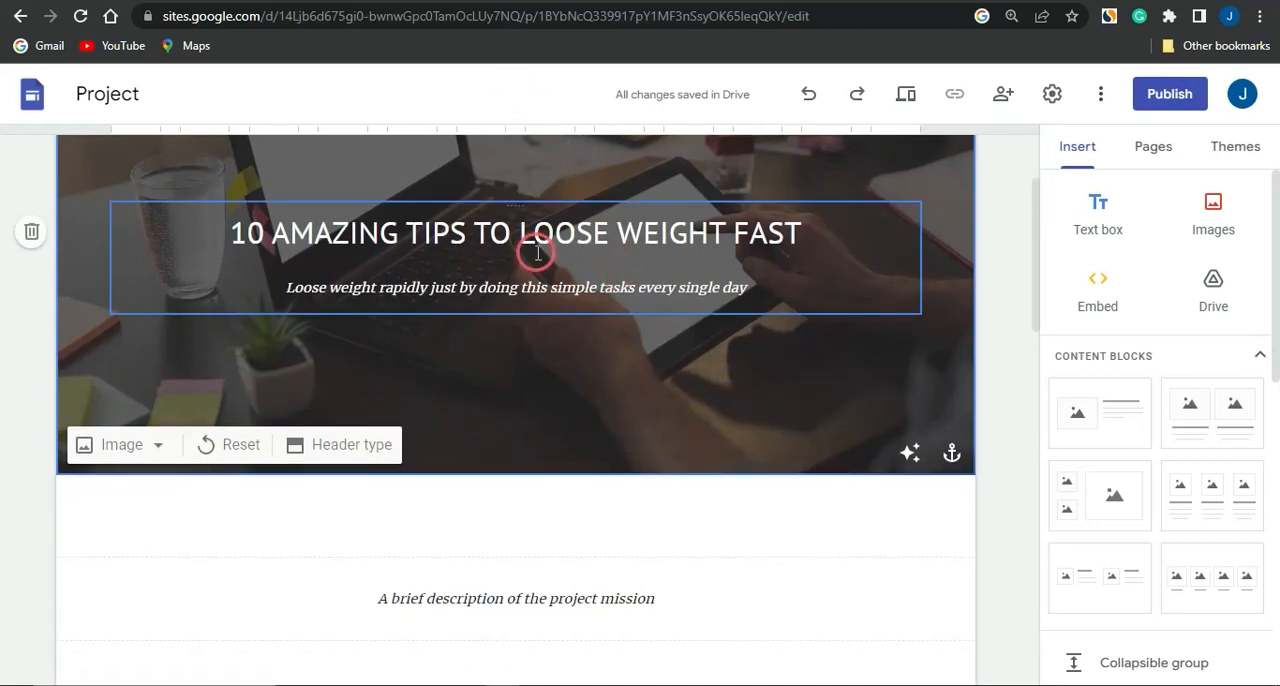
{"action": "scroll", "coordinate": [531, 250], "scroll_direction": "up", "scroll_amount": 5}
{"action": "left_click", "coordinate": [537, 253]}
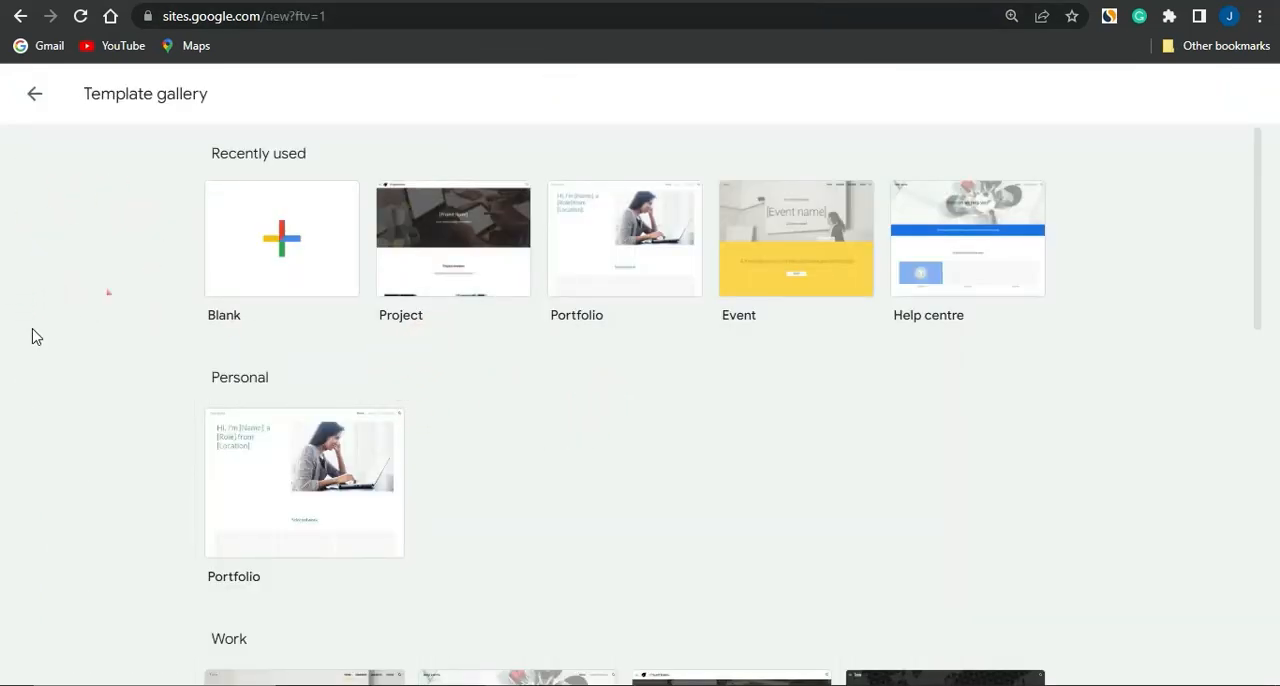
Create a new blank site from the template gallery
{"action": "left_click", "coordinate": [284, 240]}
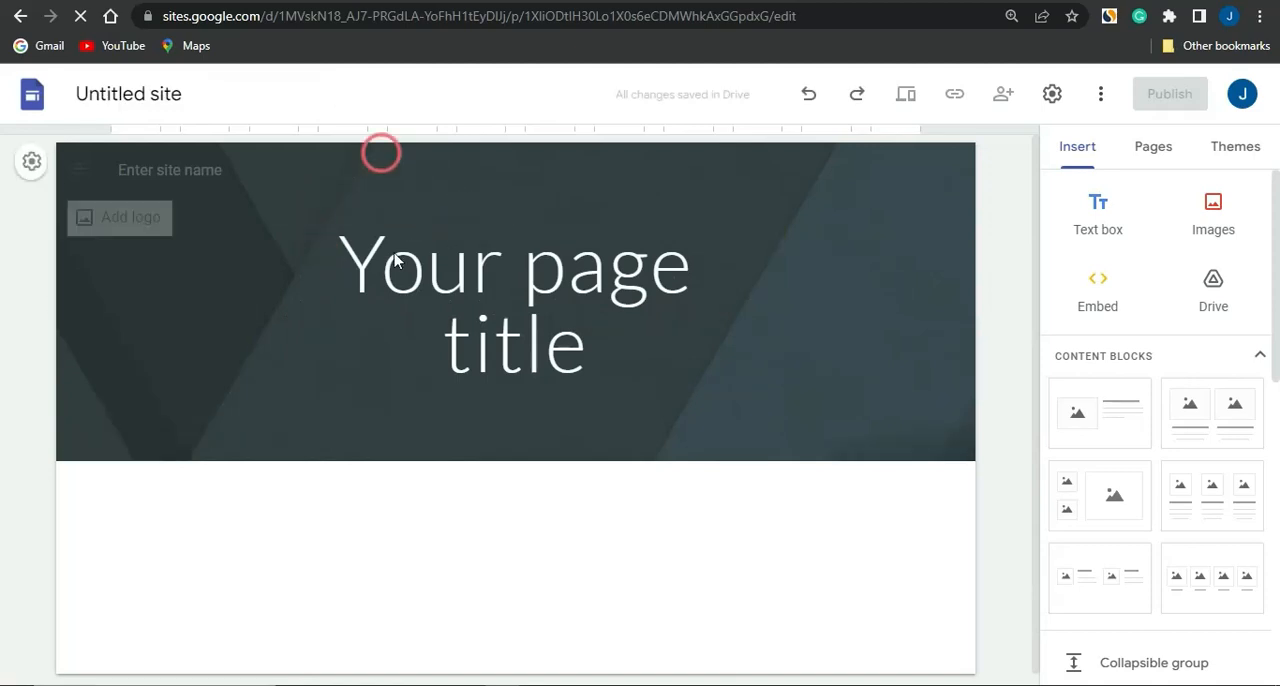
Switch to the CPAGrip website and open the My Offers list from the account dashboard
{"action": "left_click", "coordinate": [371, 173]}
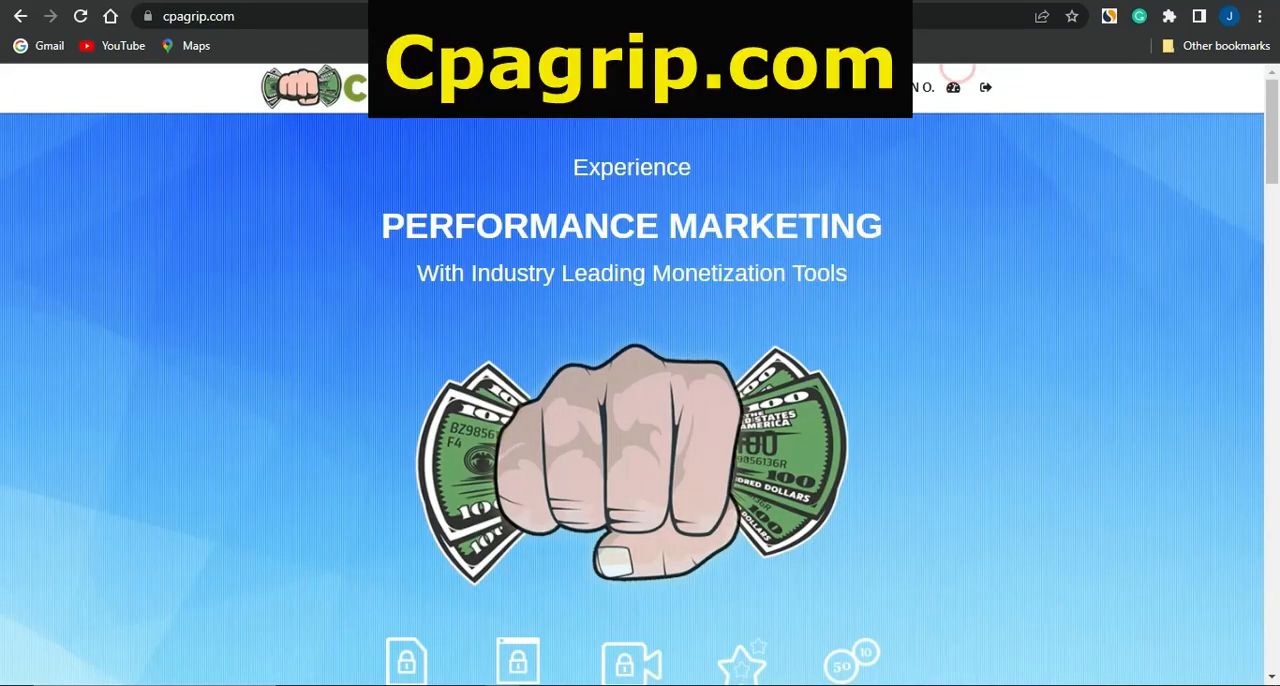
{"action": "left_click", "coordinate": [966, 2]}
{"action": "left_click", "coordinate": [92, 282]}
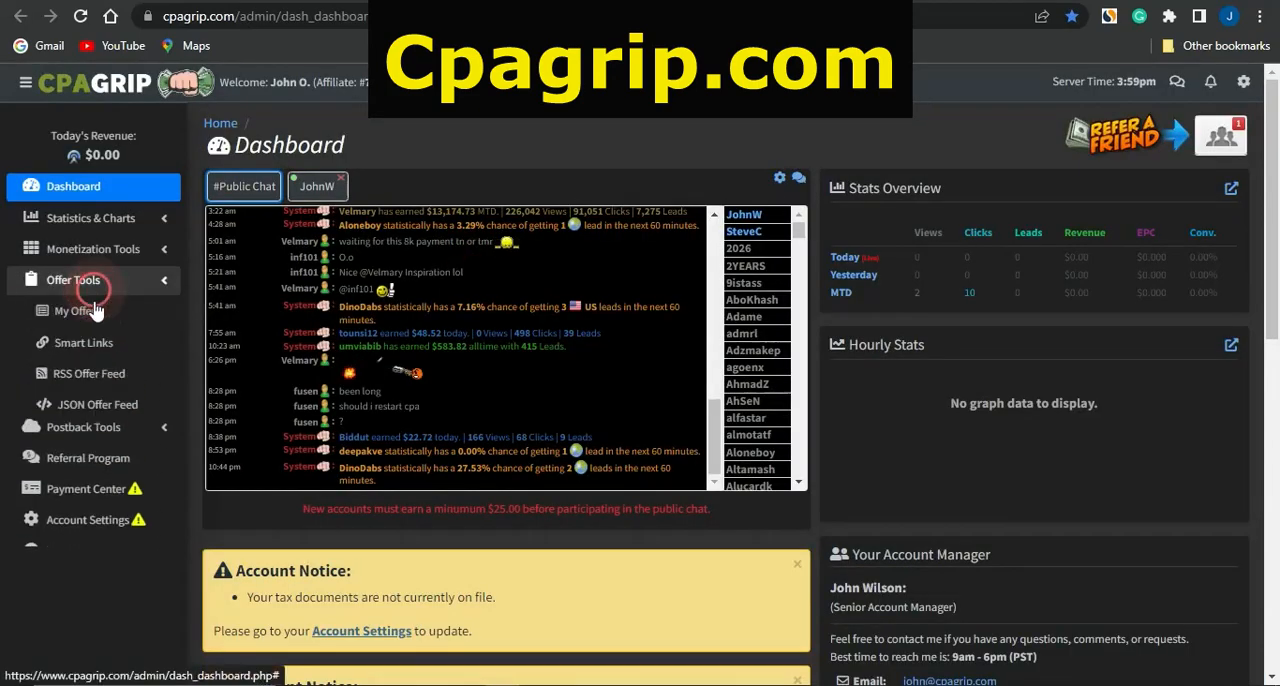
{"action": "left_click", "coordinate": [97, 320]}
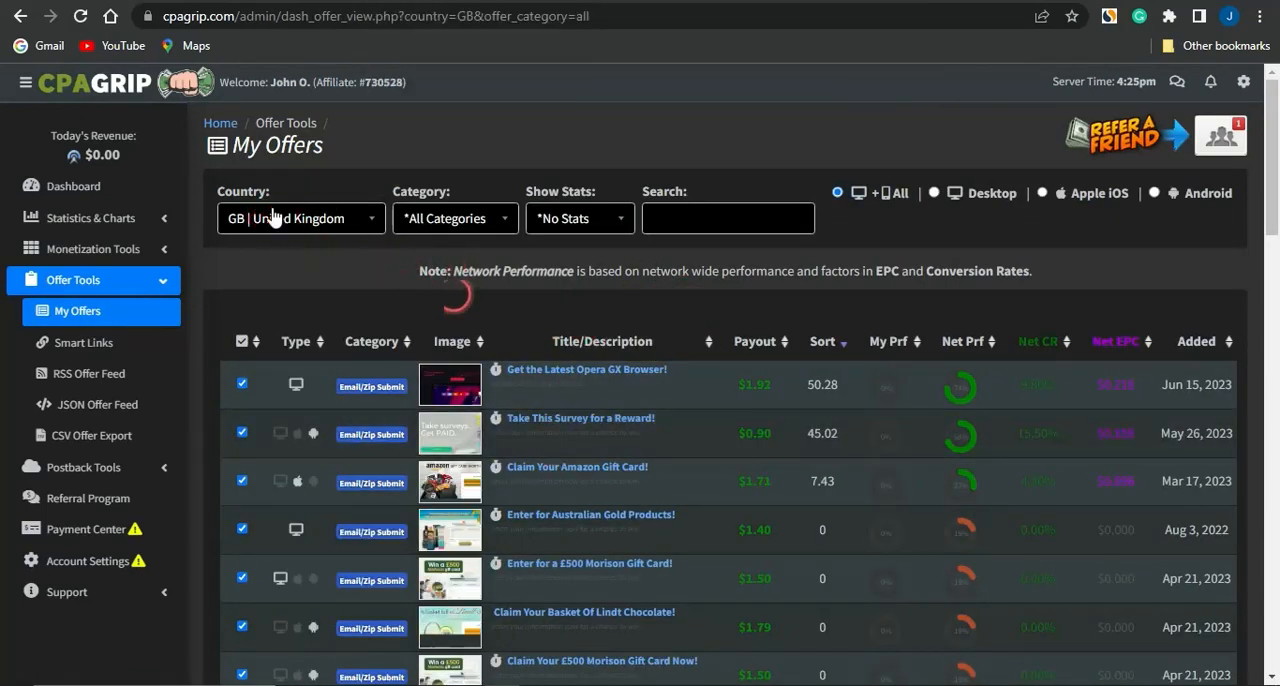
Open the "Claim Your Amazon Gift Card!" offer for the United Kingdom and copy its tracking link
{"action": "scroll", "coordinate": [548, 375], "scroll_direction": "down", "scroll_amount": 1}
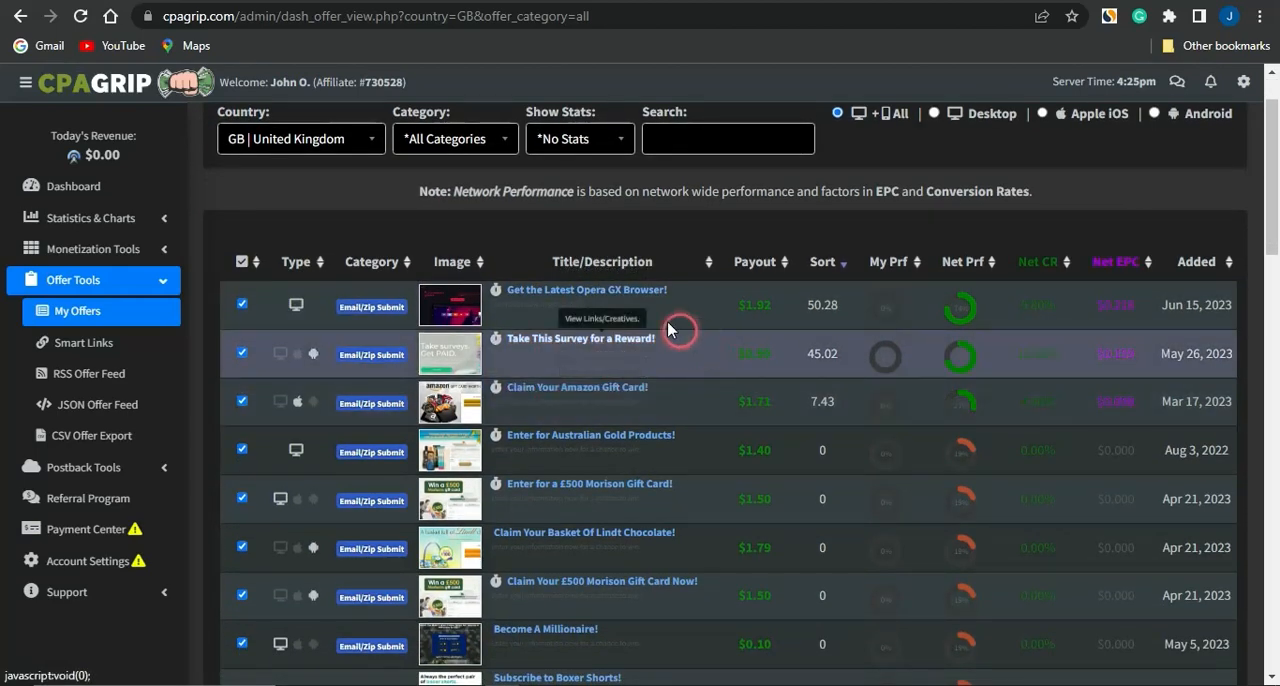
{"action": "left_click", "coordinate": [563, 390]}
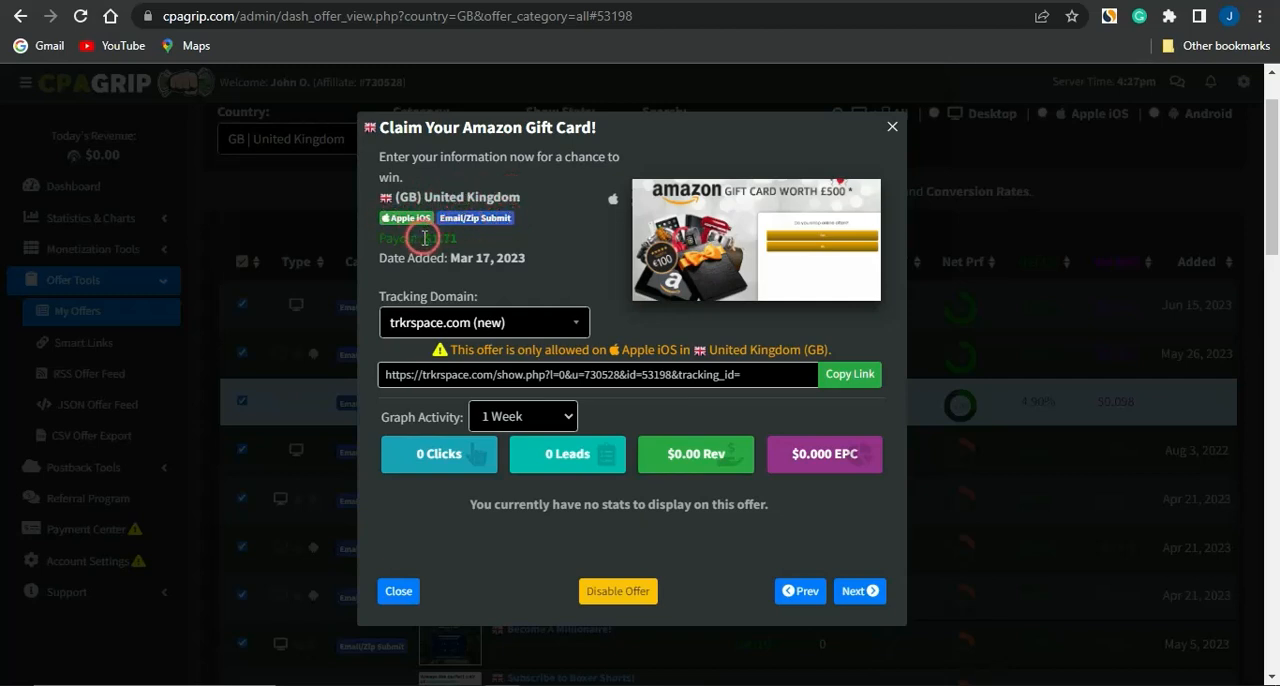
{"action": "left_click_drag", "start_coordinate": [424, 238], "coordinate": [473, 243]}
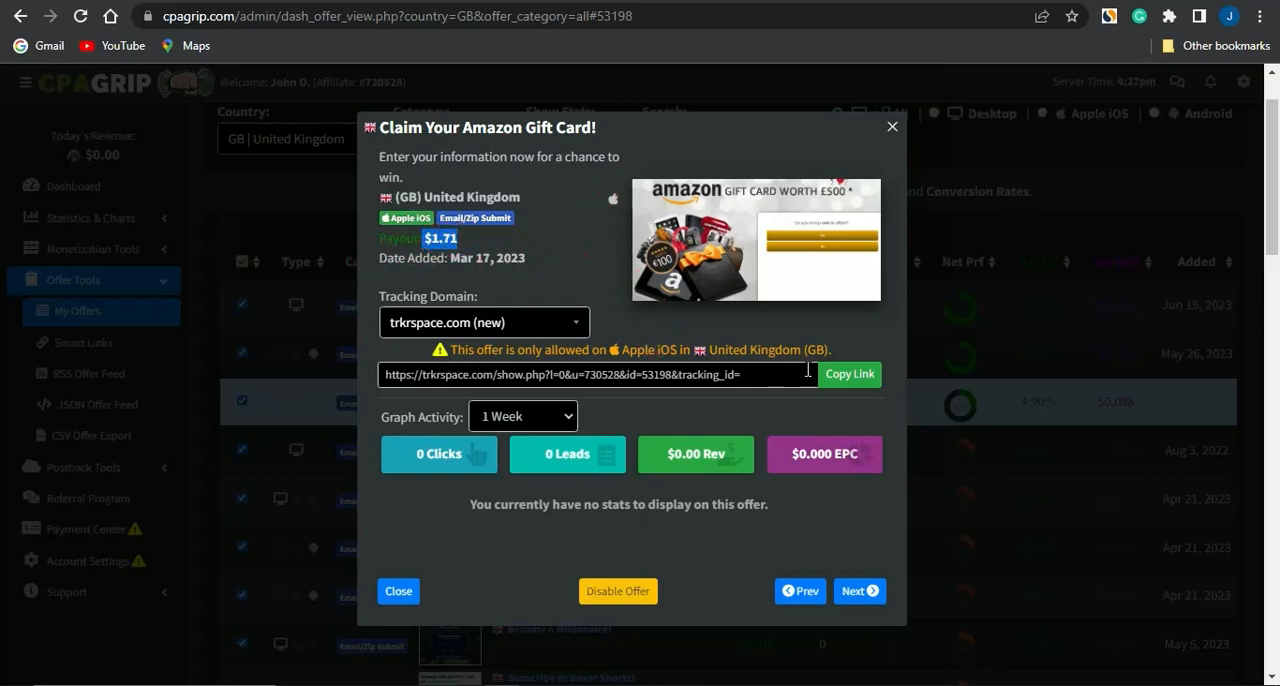
{"action": "left_click", "coordinate": [850, 378]}
Save the Amazon gift card offer's picture to the computer as a PNG file
{"action": "right_click", "coordinate": [754, 218]}
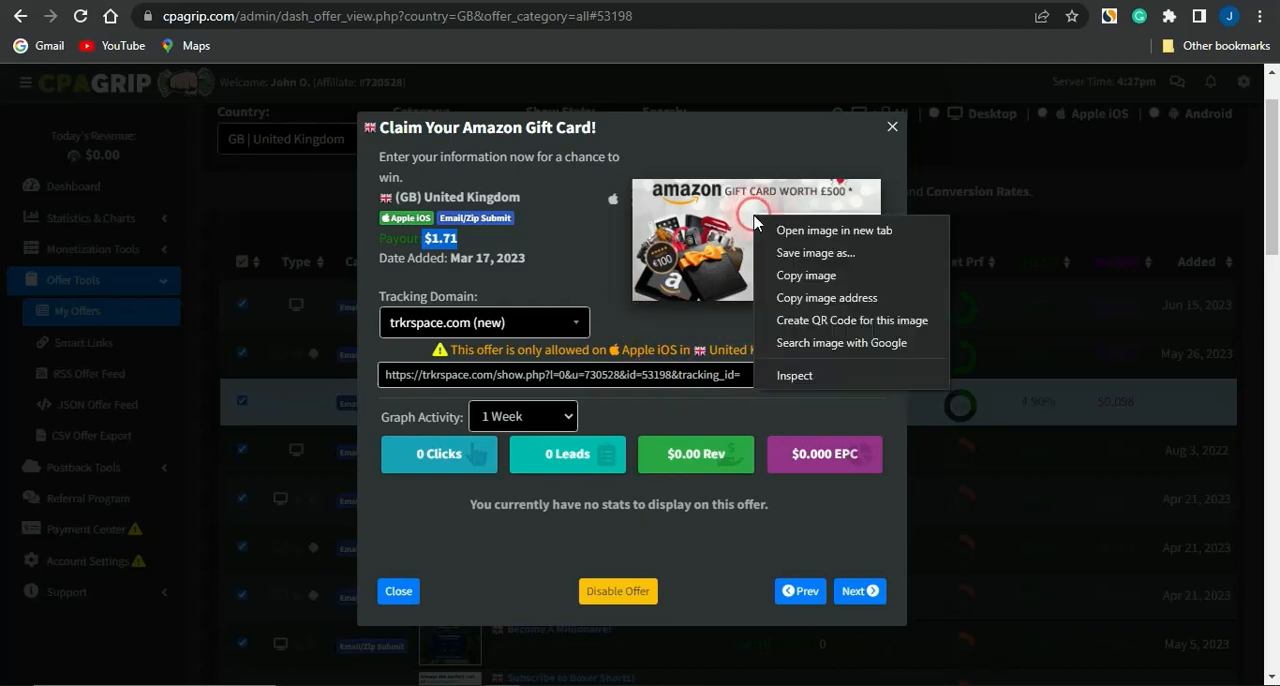
{"action": "left_click", "coordinate": [790, 253]}
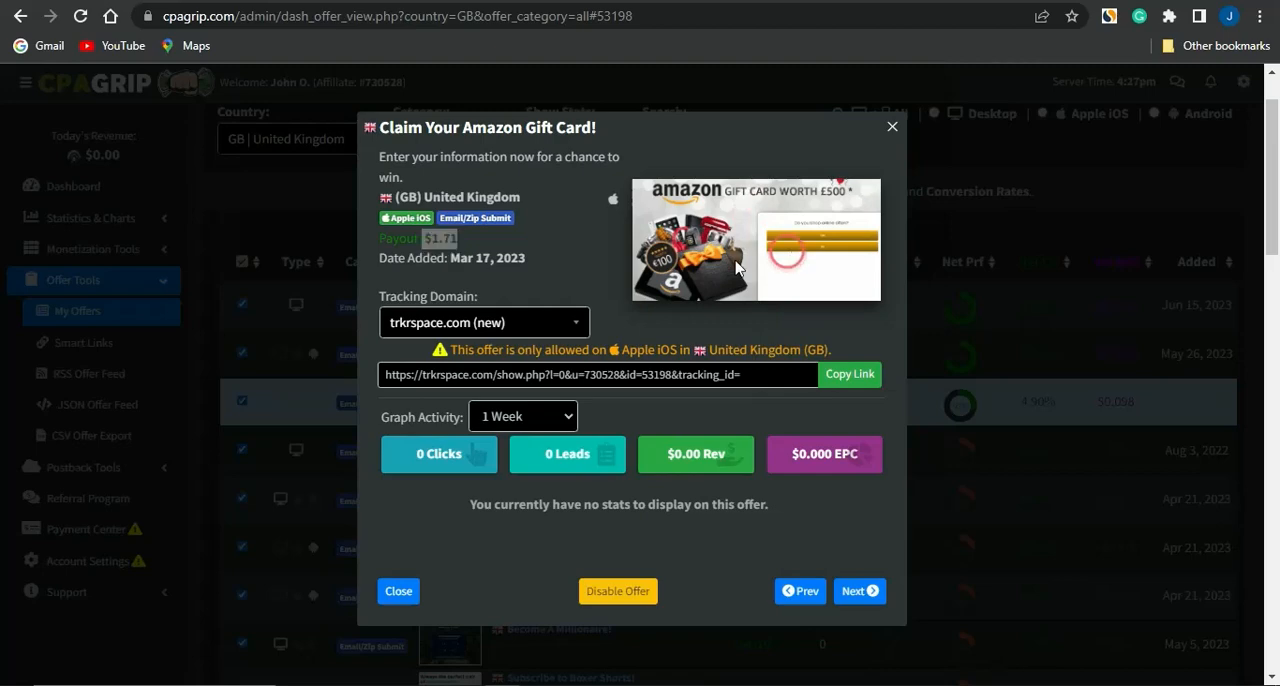
{"action": "left_click", "coordinate": [481, 424]}
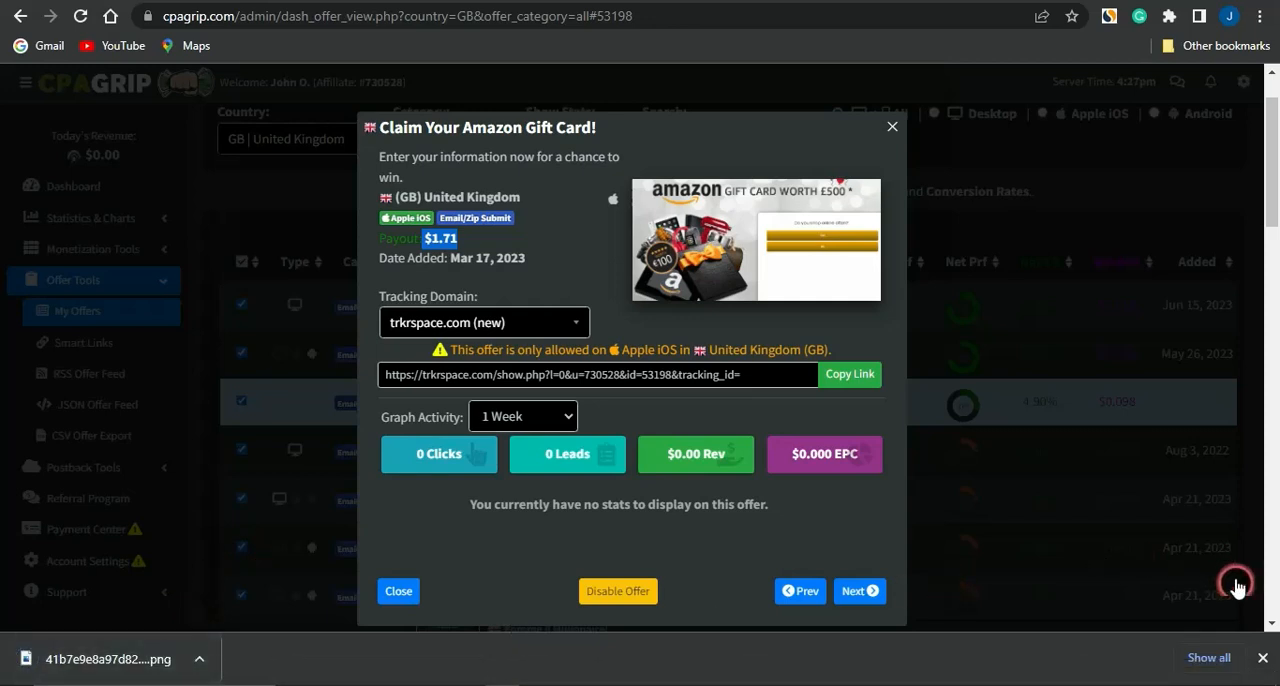
{"action": "left_click", "coordinate": [1265, 659]}
{"action": "left_click", "coordinate": [1046, 483]}
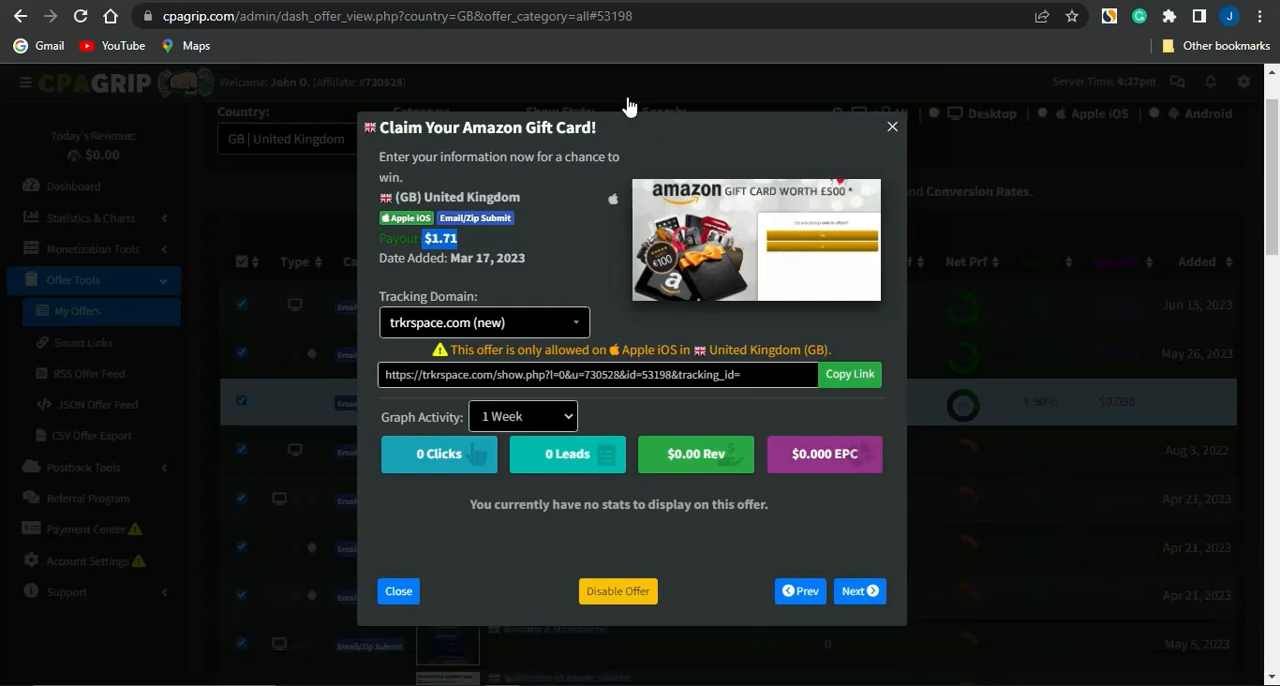
Switch back to the untitled blank site in the Google Sites editor
{"action": "left_click", "coordinate": [560, 2]}
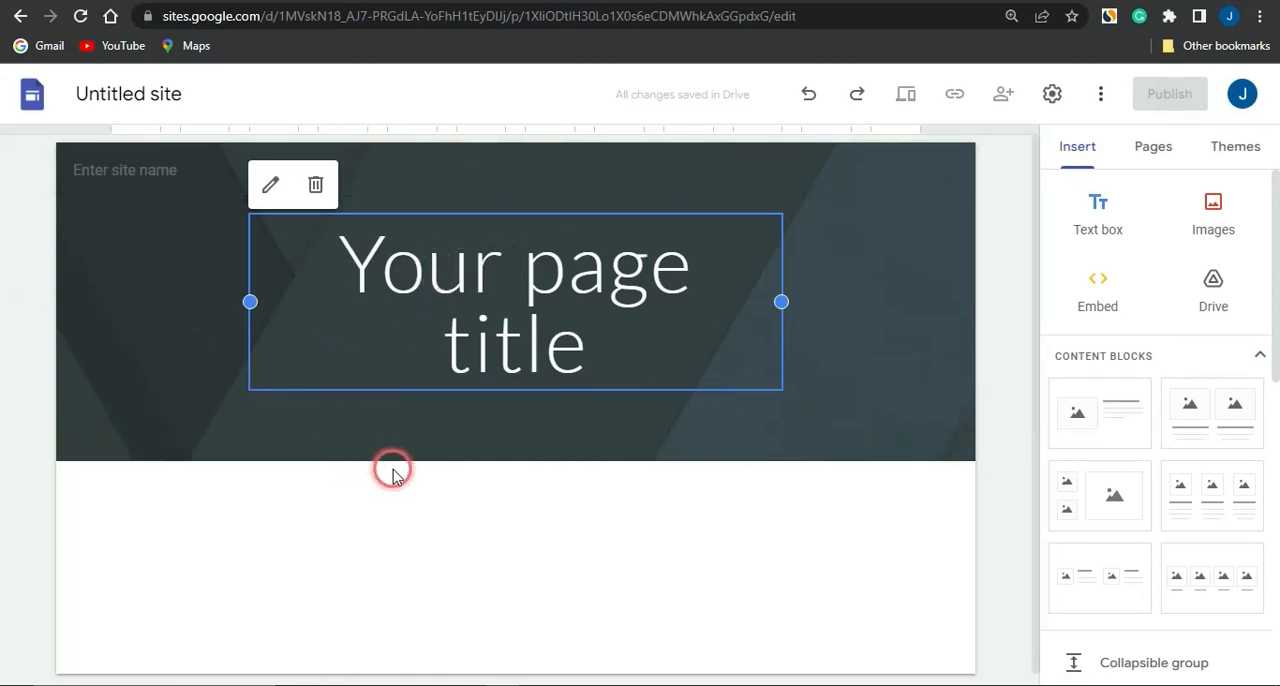
{"action": "left_click", "coordinate": [86, 505]}
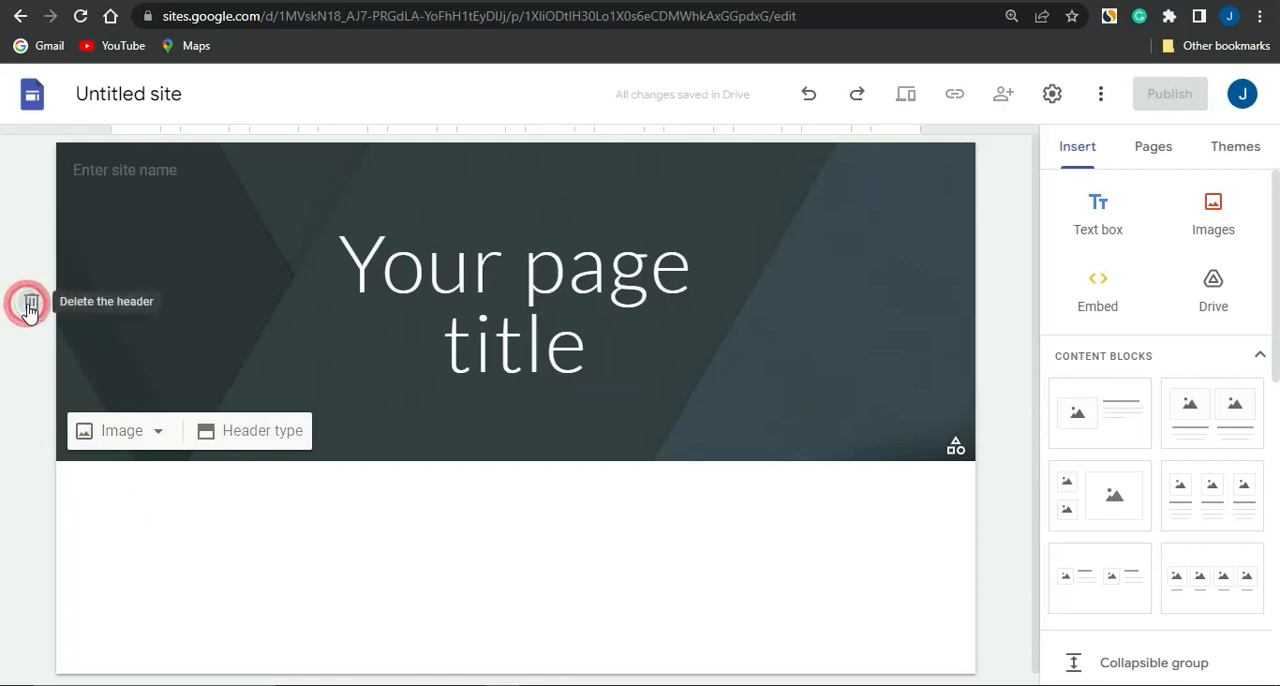
Delete the header of the blank site and undo the deletion
{"action": "left_click", "coordinate": [31, 300]}
{"action": "left_click", "coordinate": [451, 371]}
{"action": "left_click", "coordinate": [397, 371]}
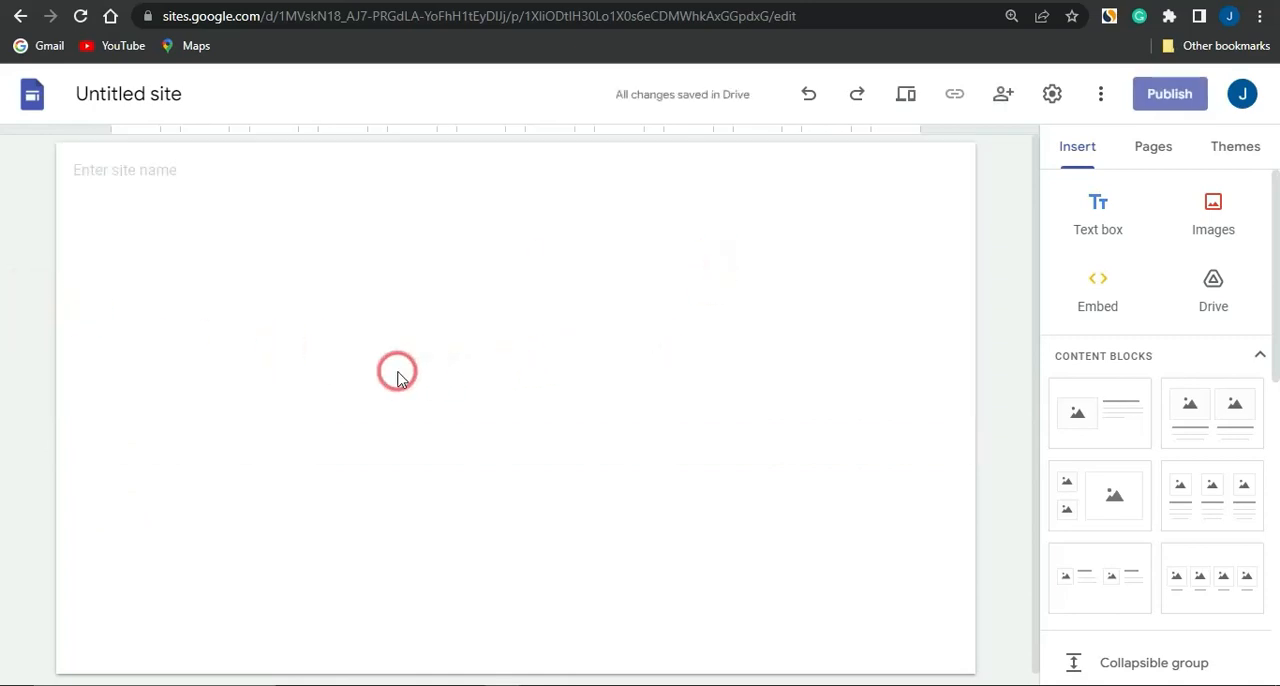
{"action": "key", "text": "ctrl+z"}
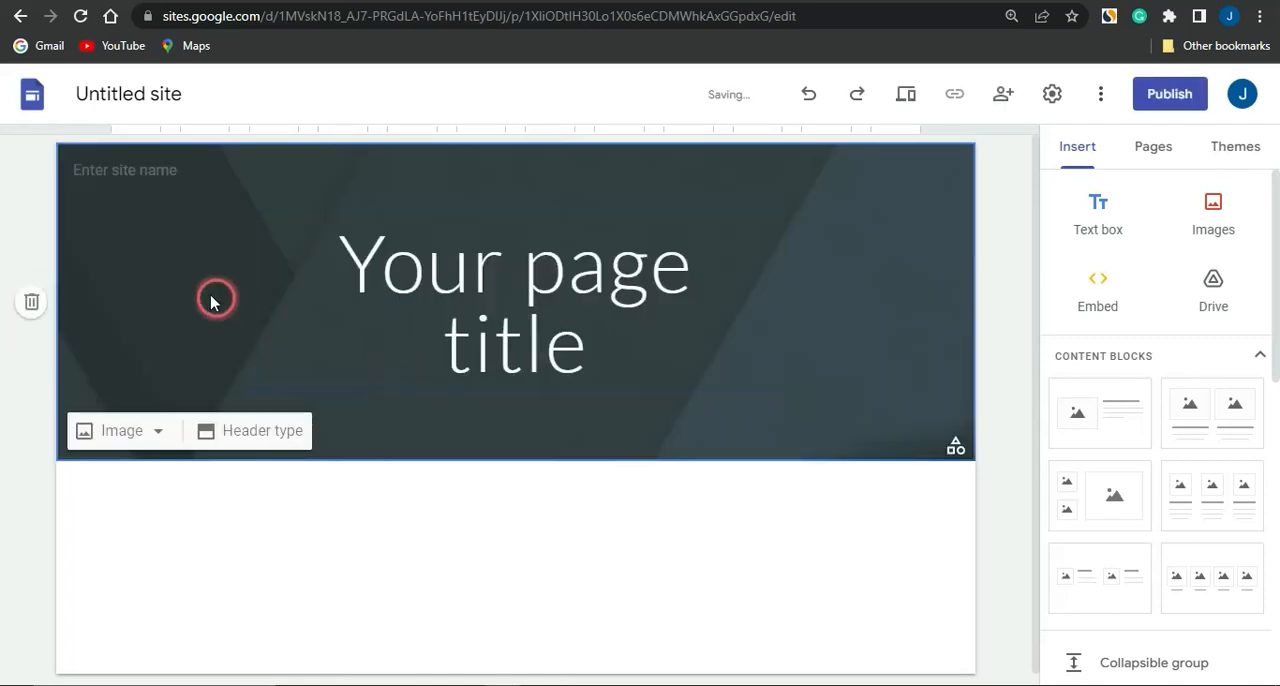
Replace the "Your page title" placeholder in the header with "GIVEAWAY FRENZY"
{"action": "left_click", "coordinate": [163, 176]}
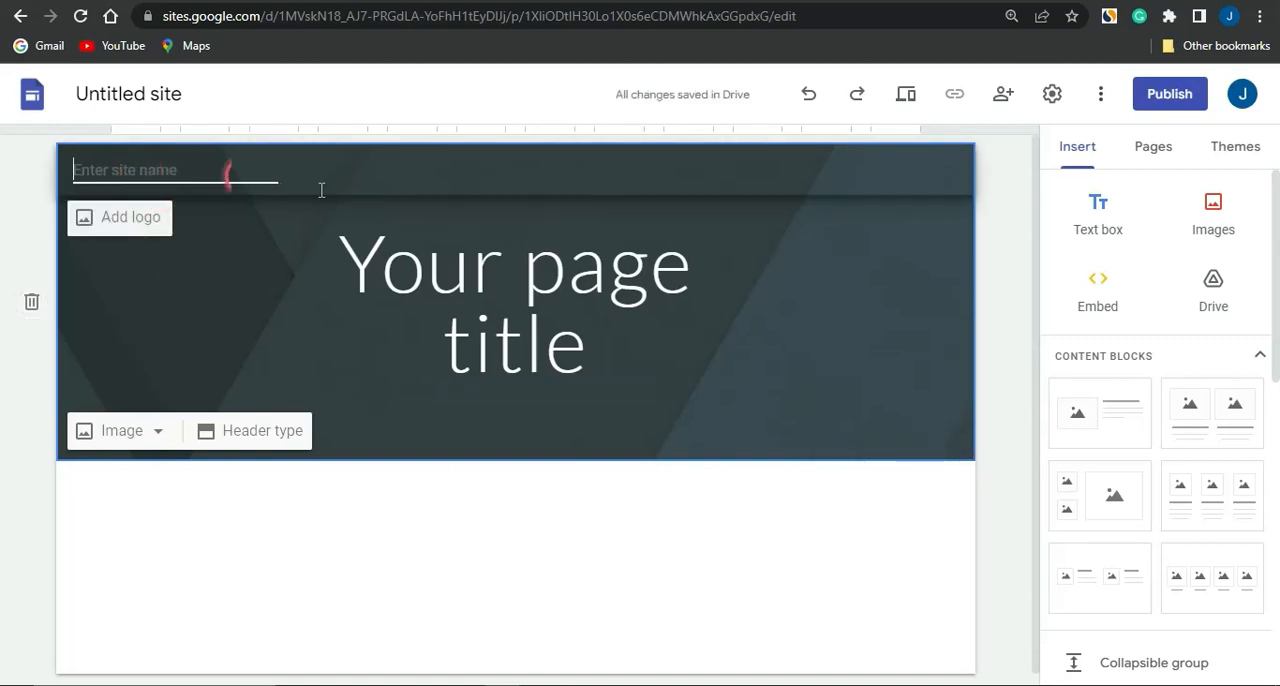
{"action": "left_click", "coordinate": [458, 284]}
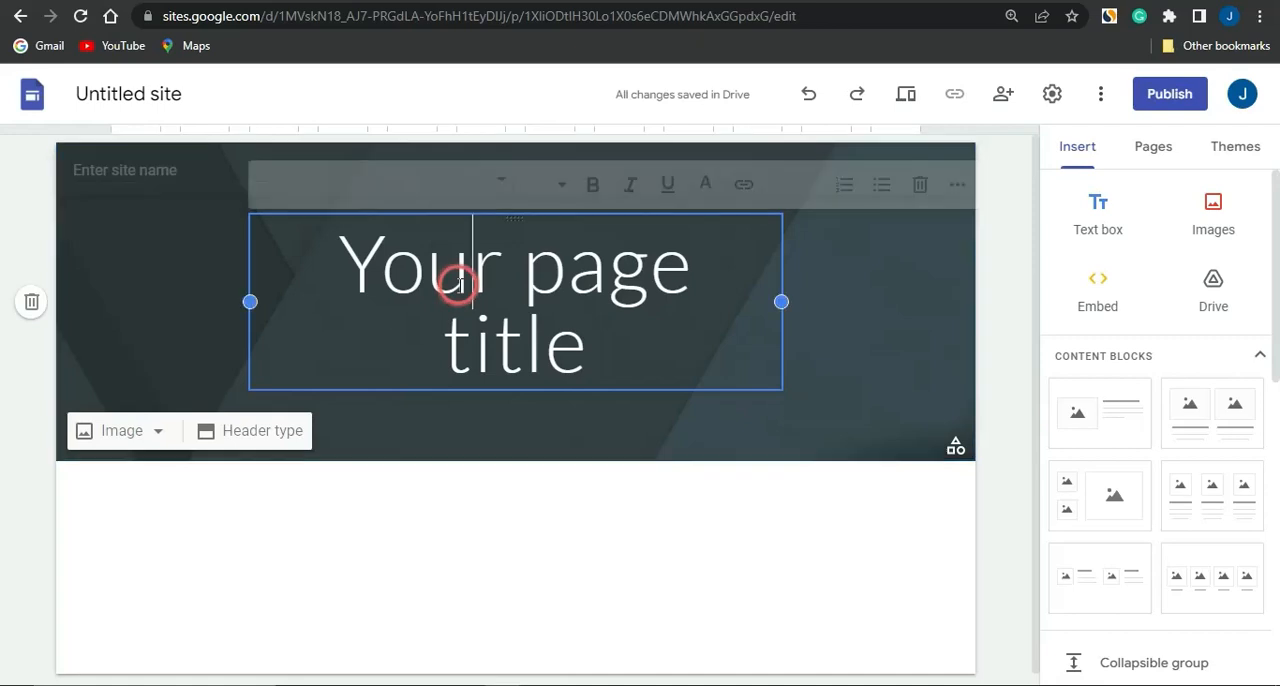
{"action": "type", "text": "A"}
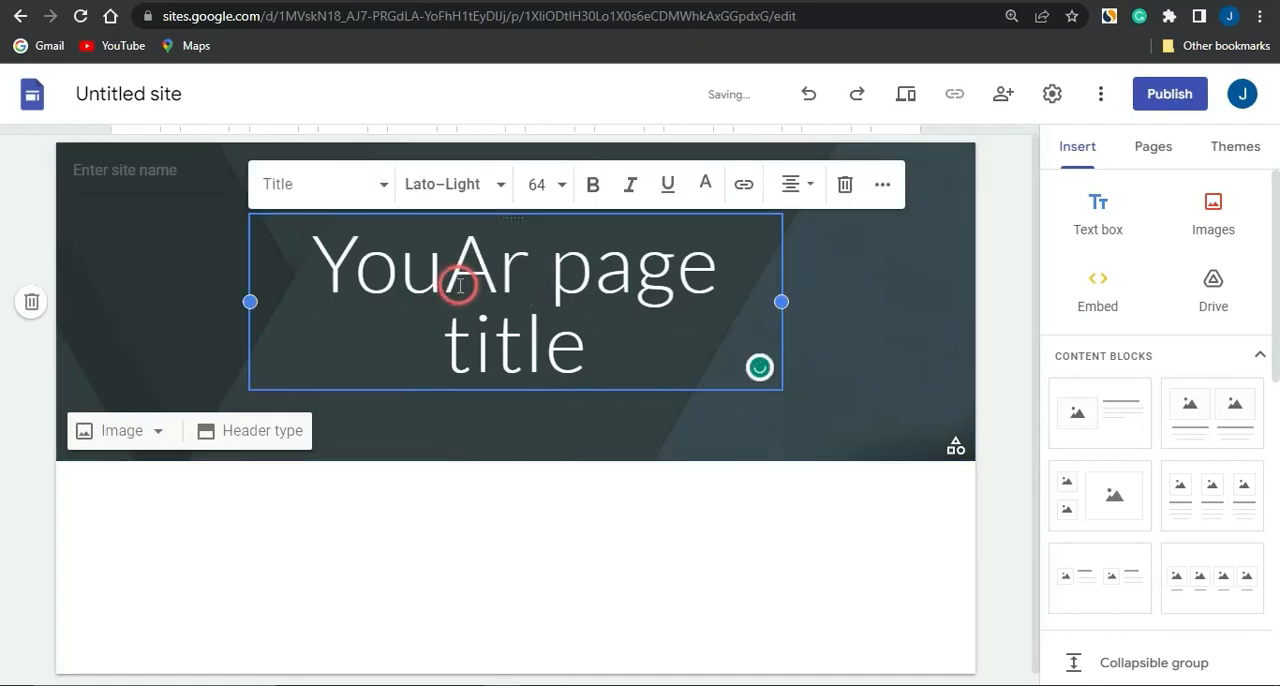
{"action": "key", "text": "ctrl+a"}
{"action": "type", "text": "GIVEAWAY FRENZY"}
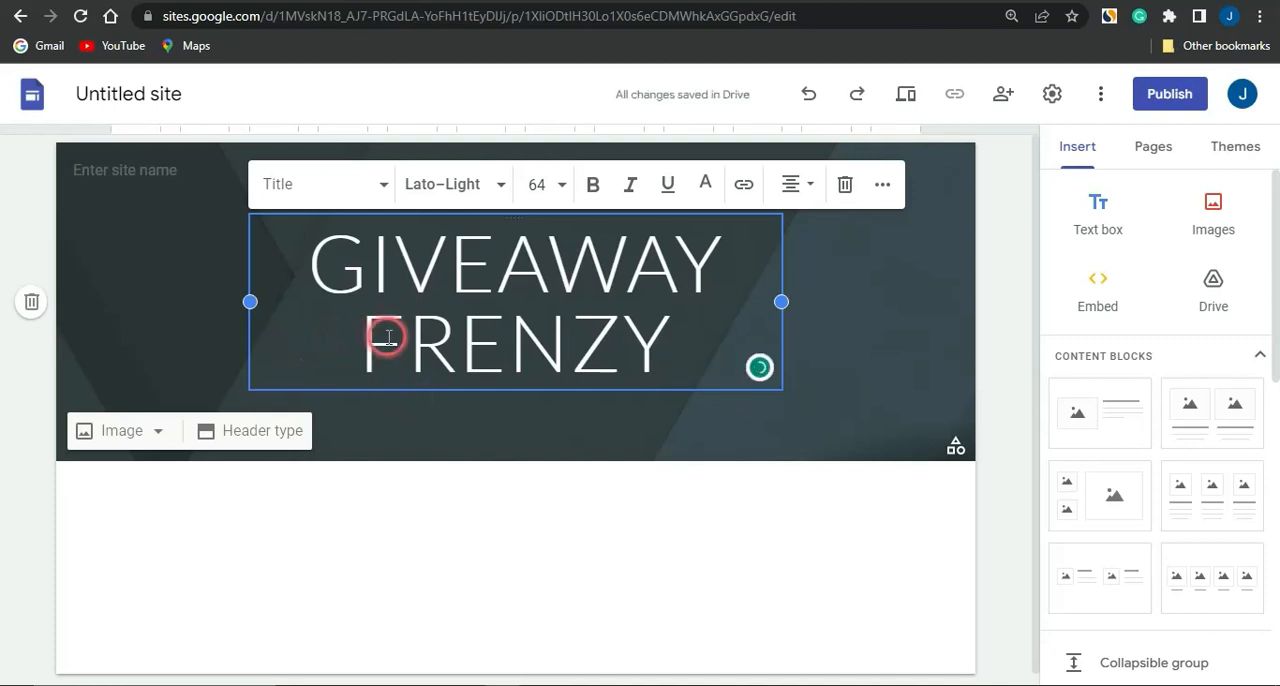
Make the GIVEAWAY FRENZY title bold and widen its text box on both sides to the full content width
{"action": "key", "text": "ctrl+a"}
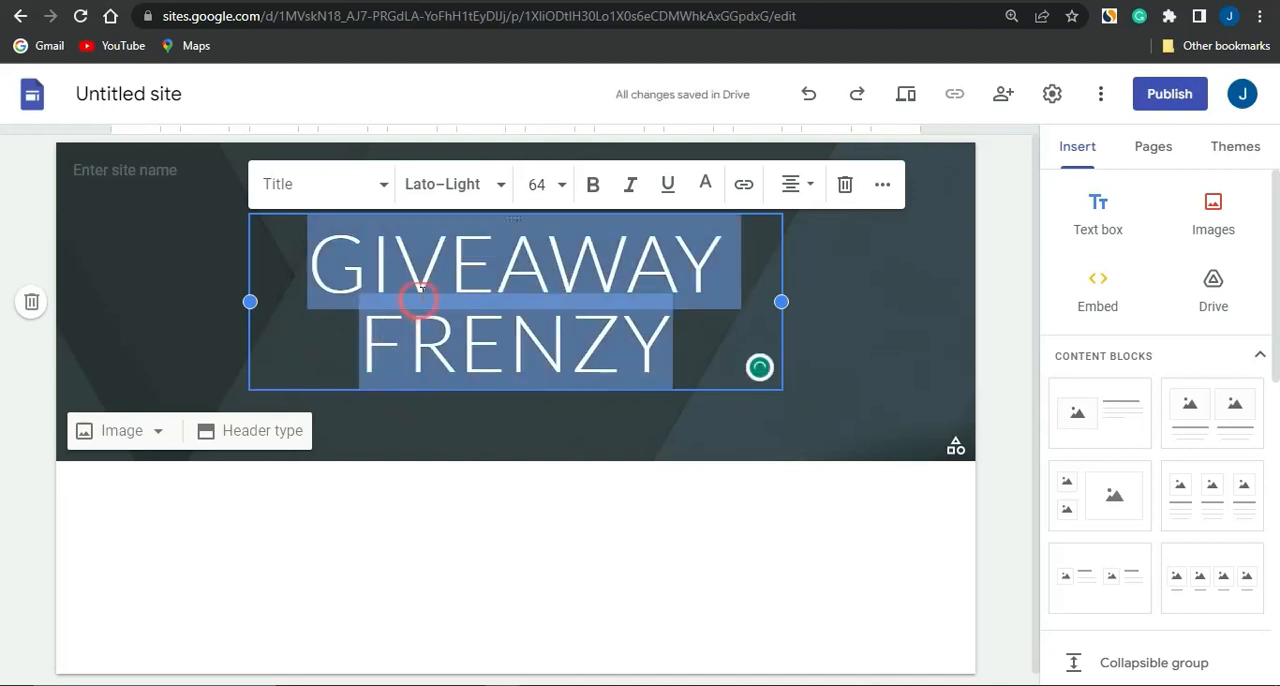
{"action": "left_click", "coordinate": [592, 184]}
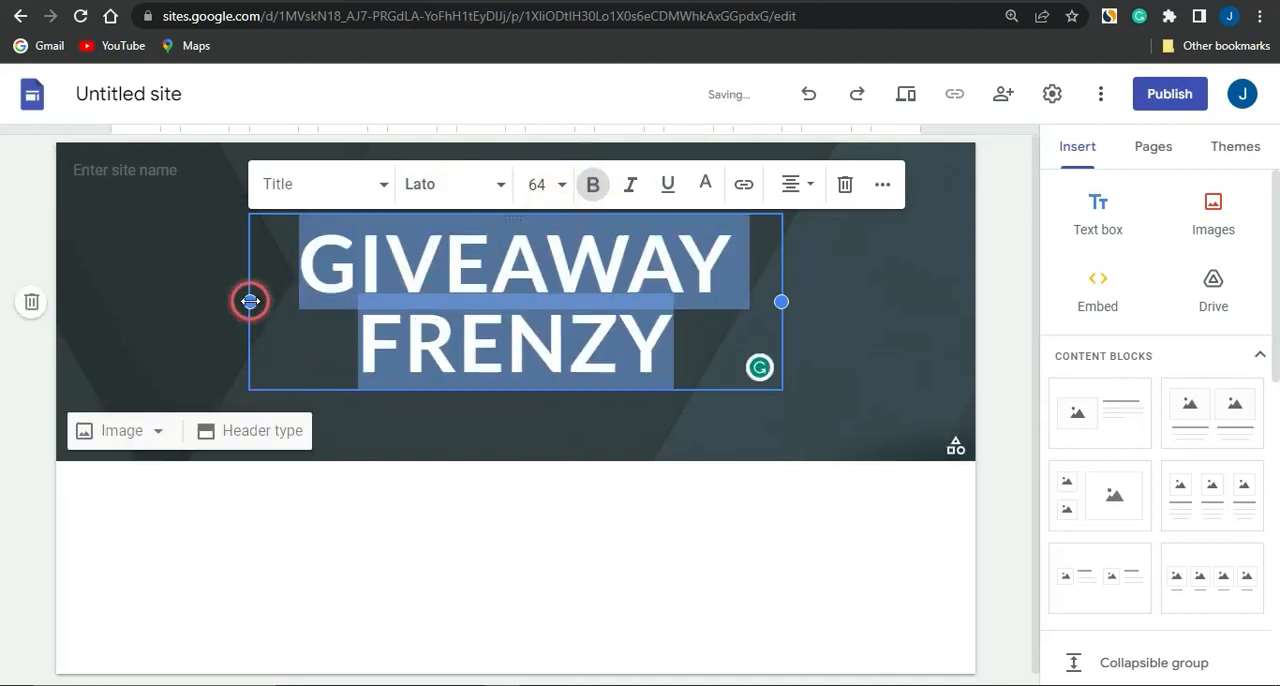
{"action": "left_click_drag", "start_coordinate": [250, 301], "coordinate": [110, 301]}
{"action": "left_click_drag", "start_coordinate": [784, 302], "coordinate": [920, 301]}
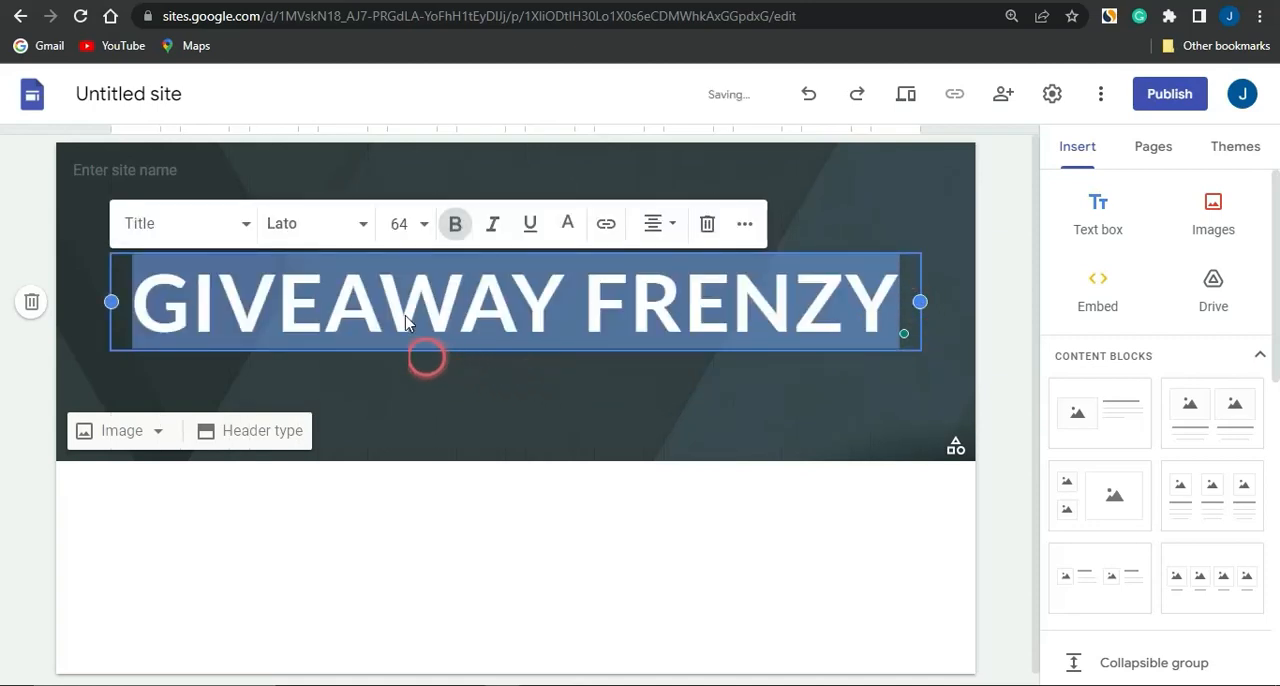
Set the font size of the GIVEAWAY FRENZY title to 72
{"action": "left_click", "coordinate": [420, 228]}
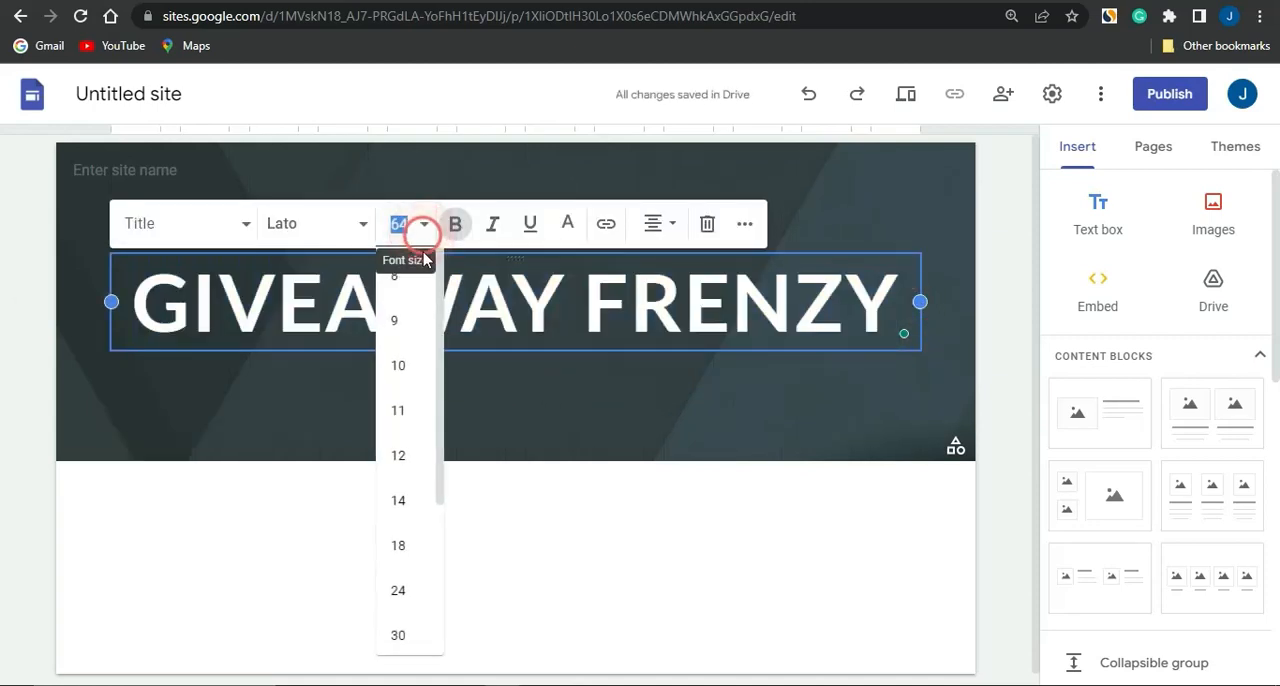
{"action": "scroll", "coordinate": [420, 530], "scroll_direction": "down", "scroll_amount": 3}
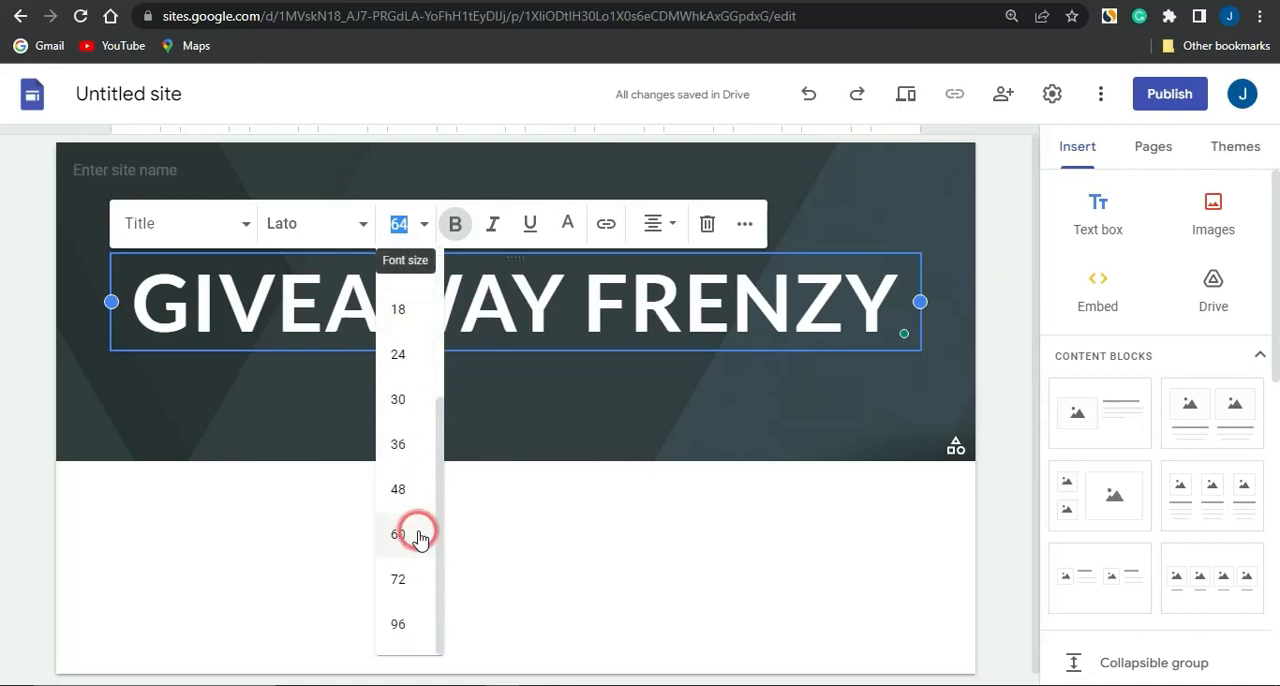
{"action": "left_click", "coordinate": [403, 579]}
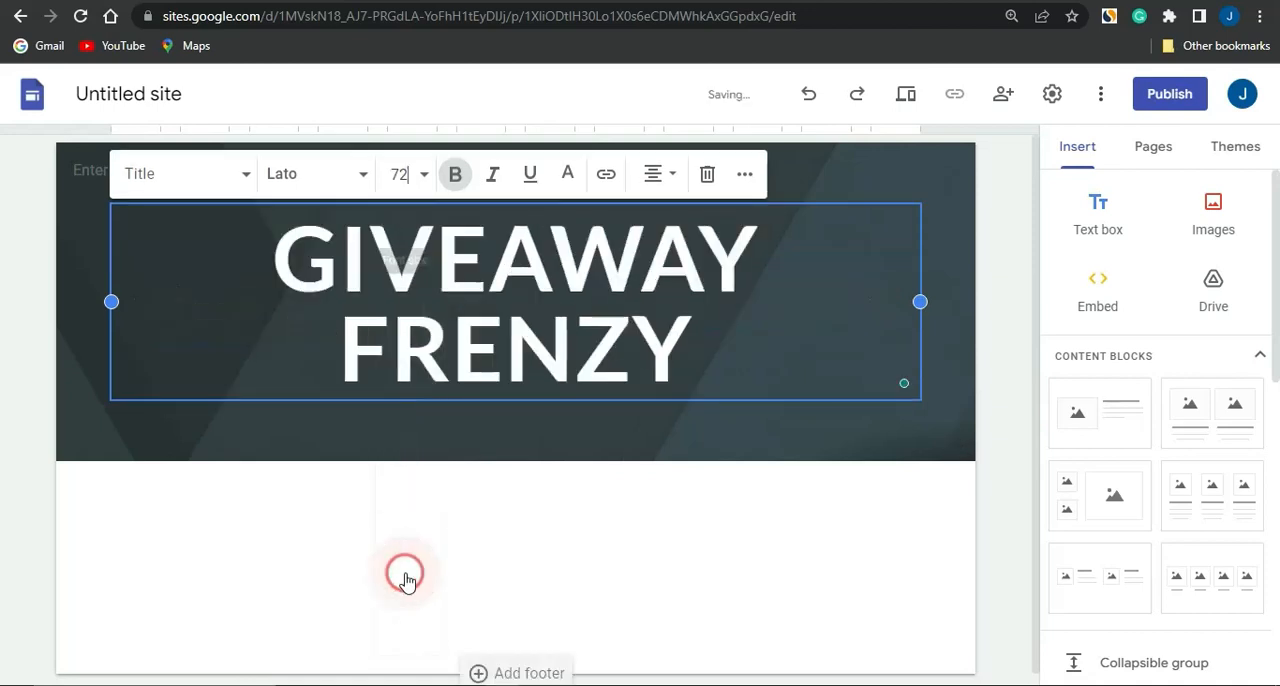
{"action": "left_click", "coordinate": [603, 472]}
Change the font of the whole GIVEAWAY FRENZY title to Georgia
{"action": "left_click", "coordinate": [477, 314]}
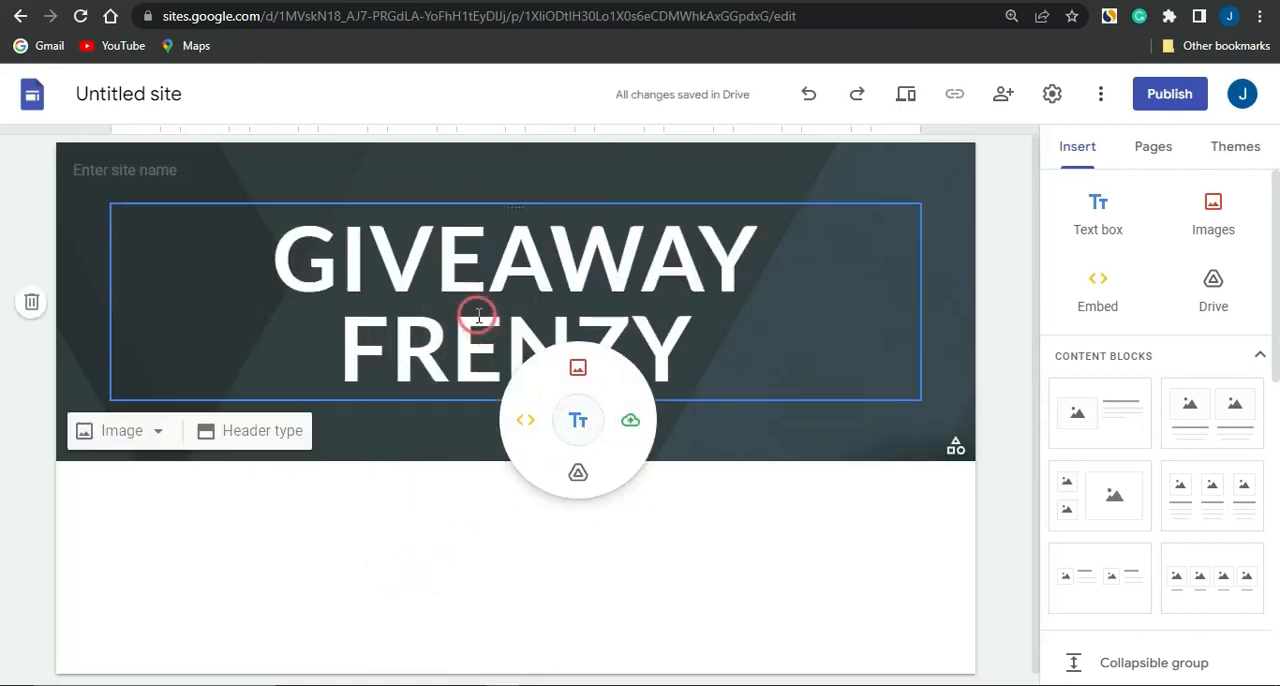
{"action": "double_click", "coordinate": [470, 316]}
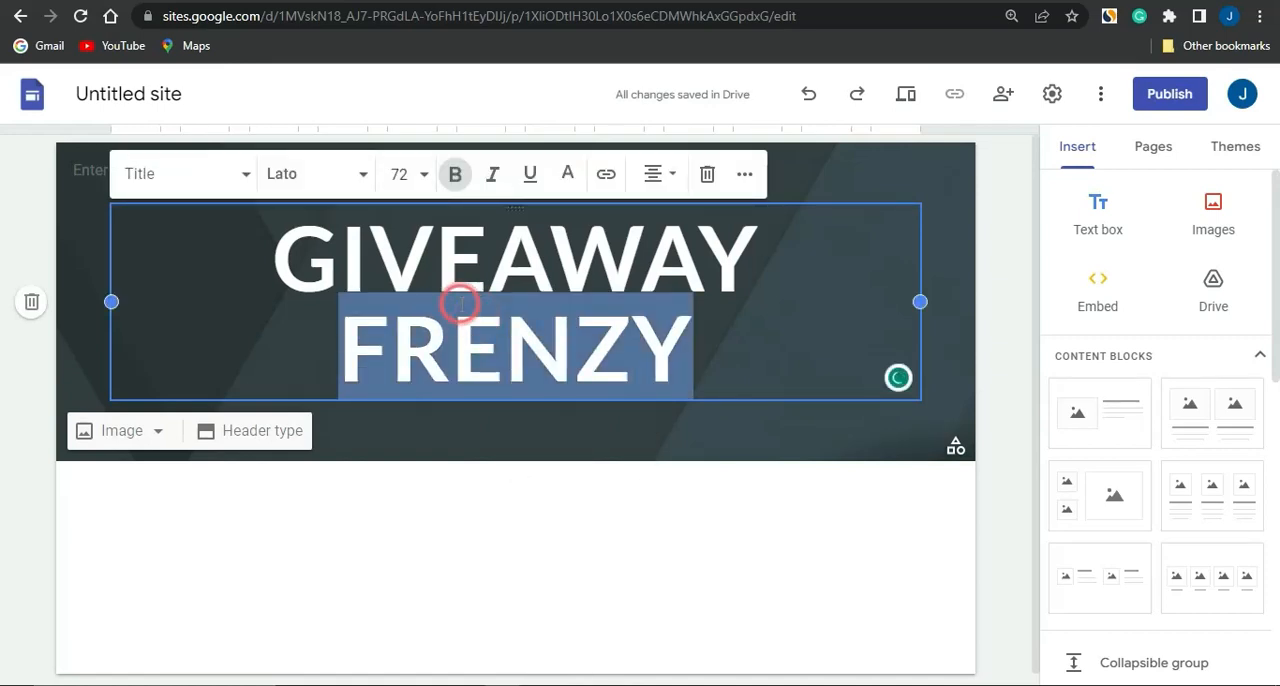
{"action": "triple_click", "coordinate": [460, 303]}
{"action": "left_click", "coordinate": [367, 175]}
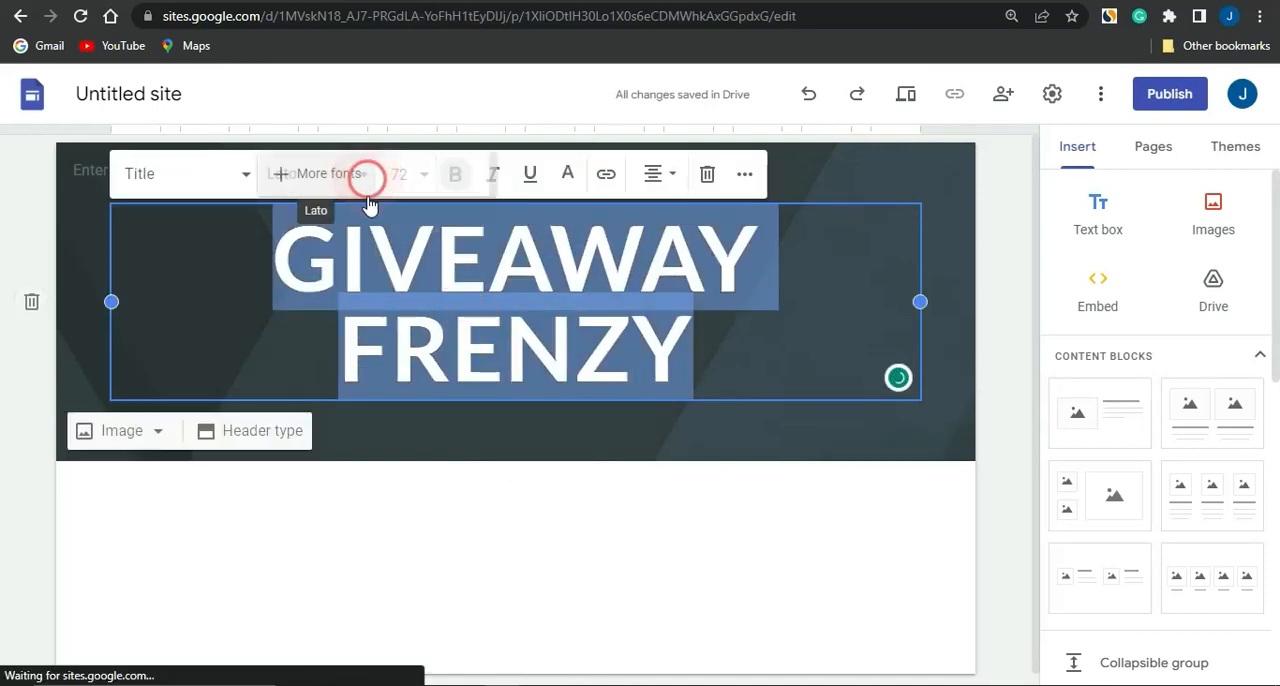
{"action": "mouse_move", "coordinate": [370, 390]}
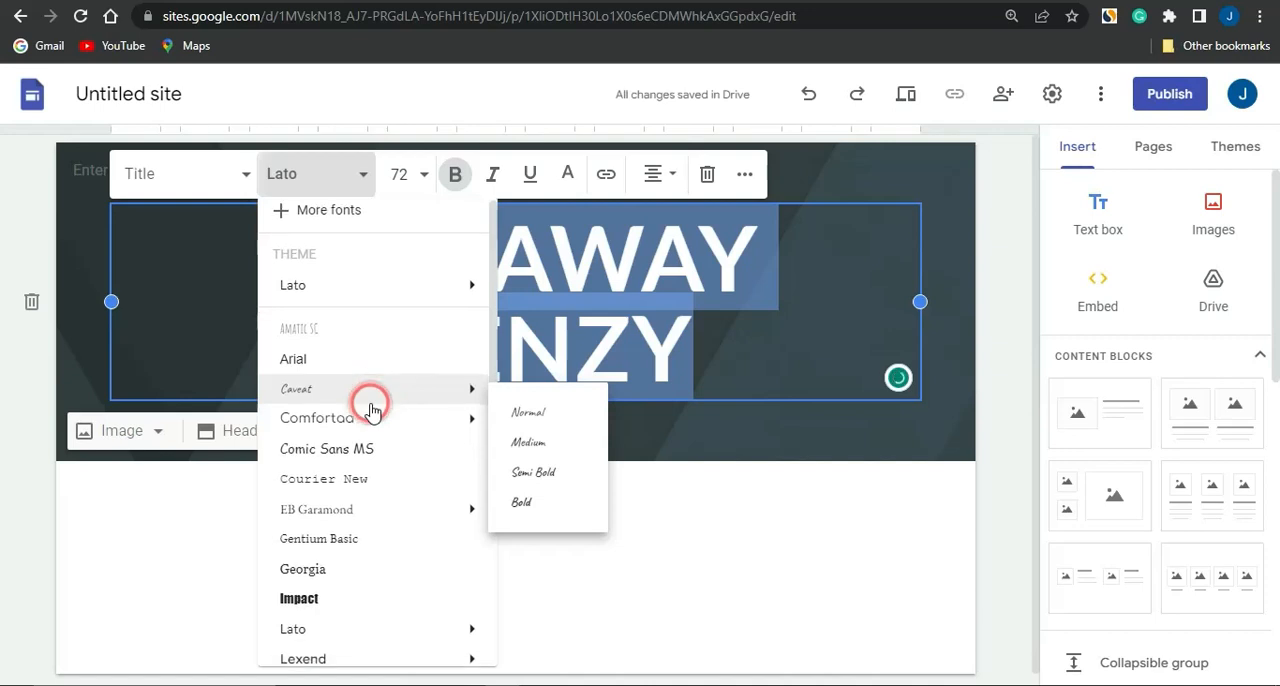
{"action": "scroll", "coordinate": [372, 410], "scroll_direction": "down", "scroll_amount": 4}
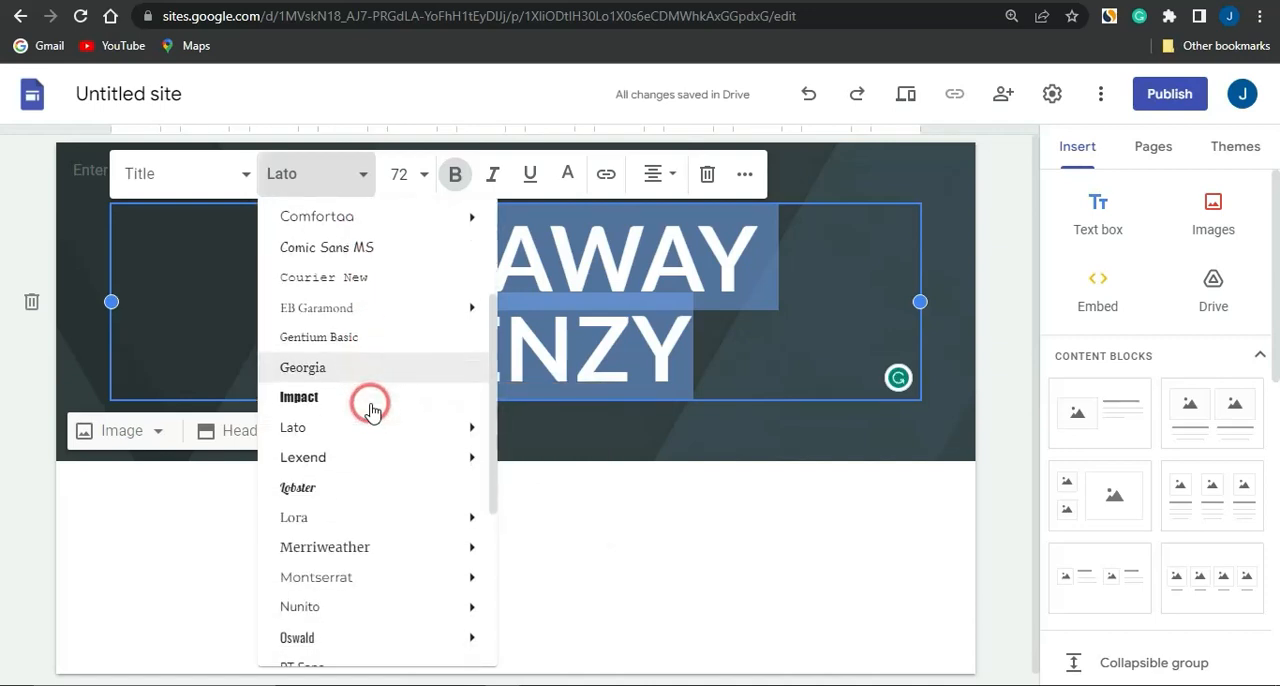
{"action": "left_click", "coordinate": [352, 366]}
{"action": "left_click", "coordinate": [535, 518]}
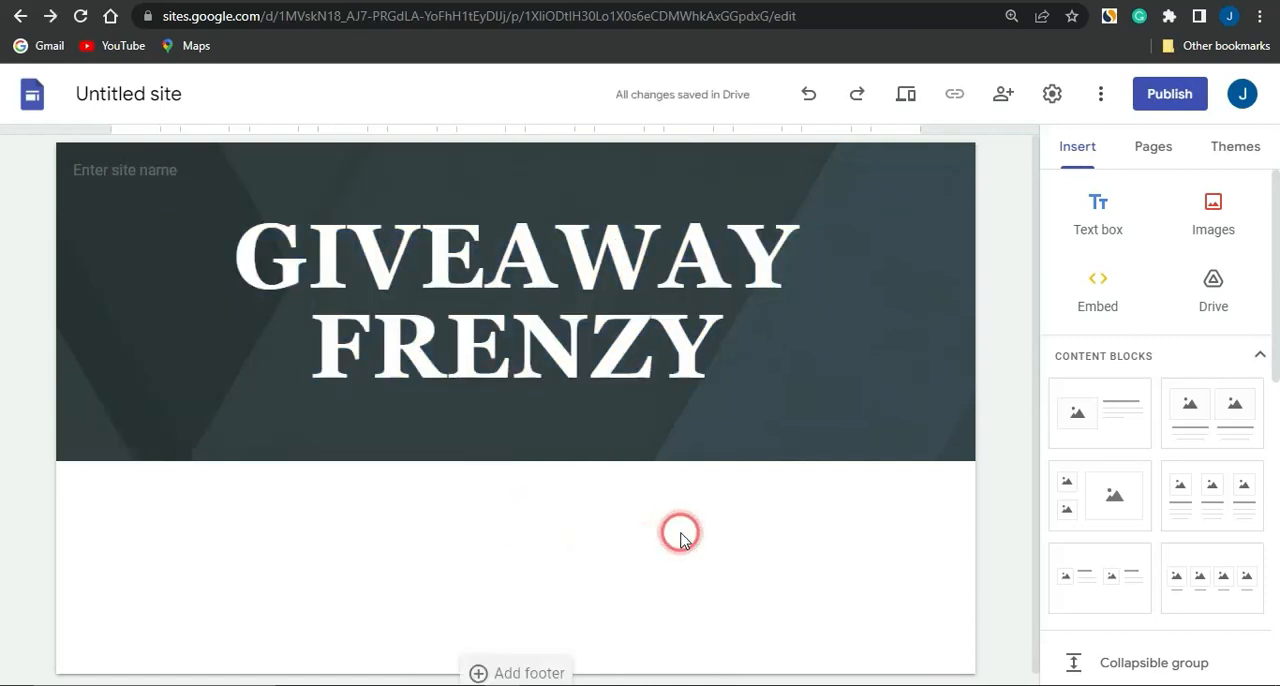
Open the image chooser for the page header and browse the gallery of ready-made photos and patterns
{"action": "left_click", "coordinate": [177, 366]}
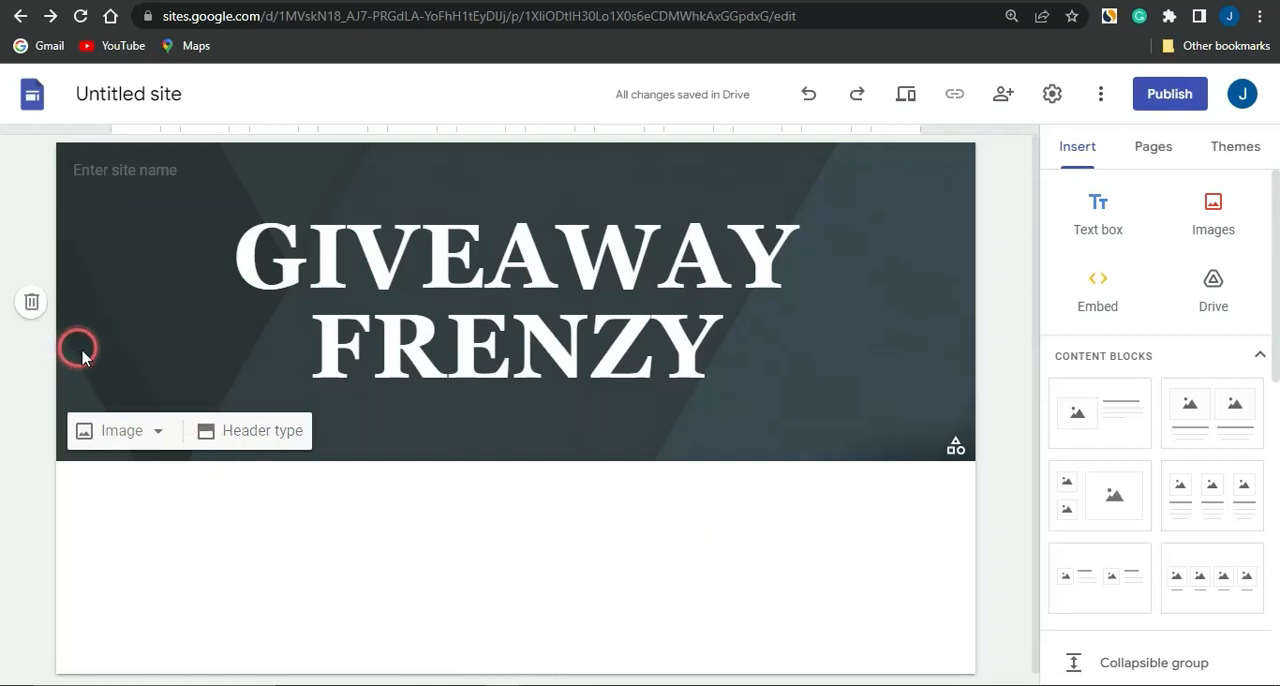
{"action": "left_click", "coordinate": [157, 432]}
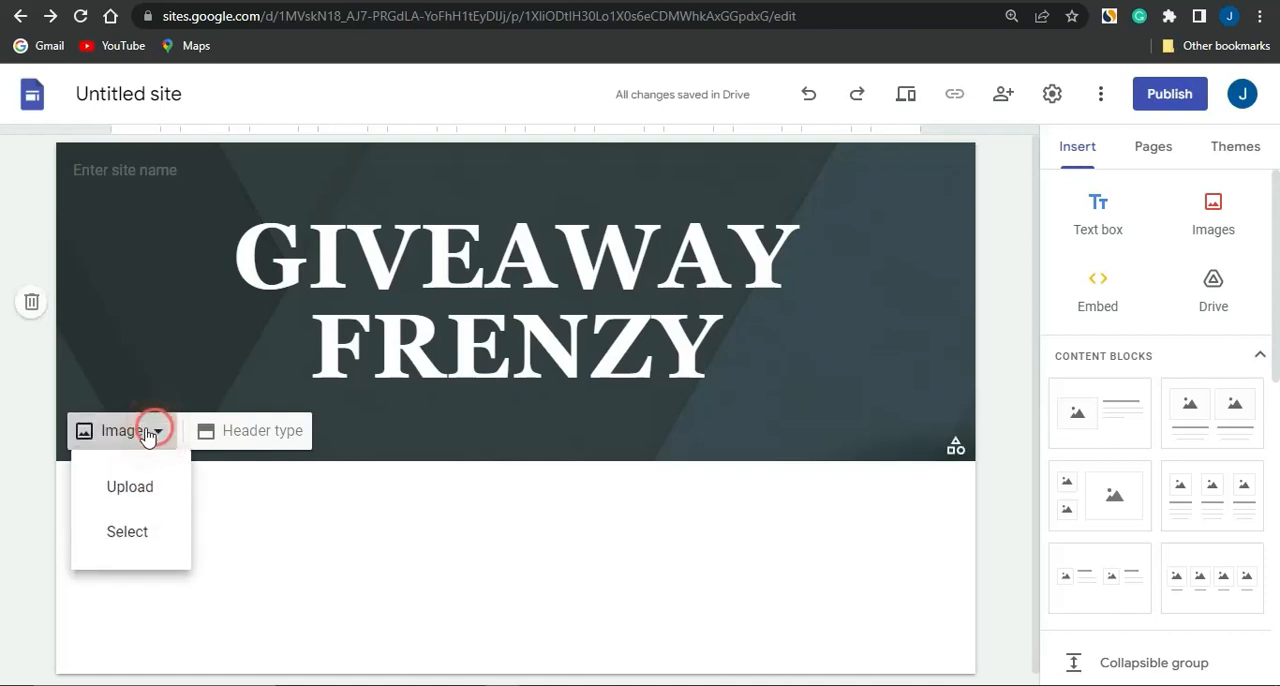
{"action": "left_click", "coordinate": [123, 535]}
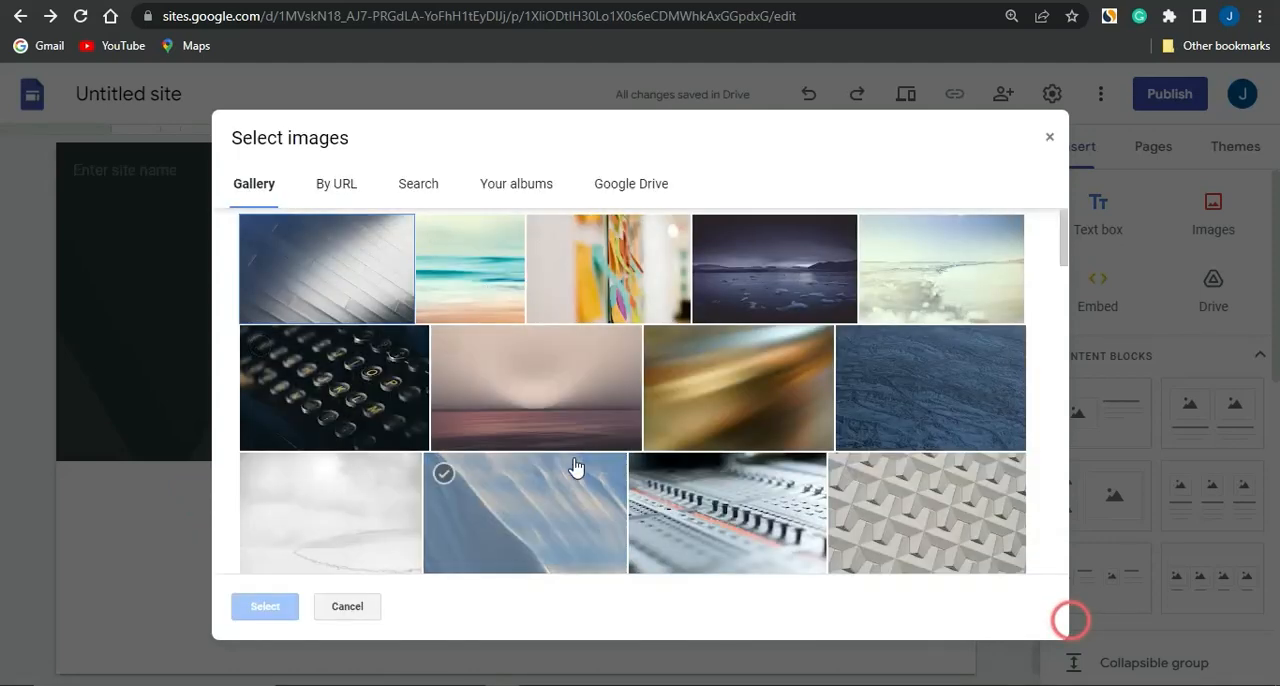
{"action": "scroll", "coordinate": [576, 467], "scroll_direction": "down", "scroll_amount": 5}
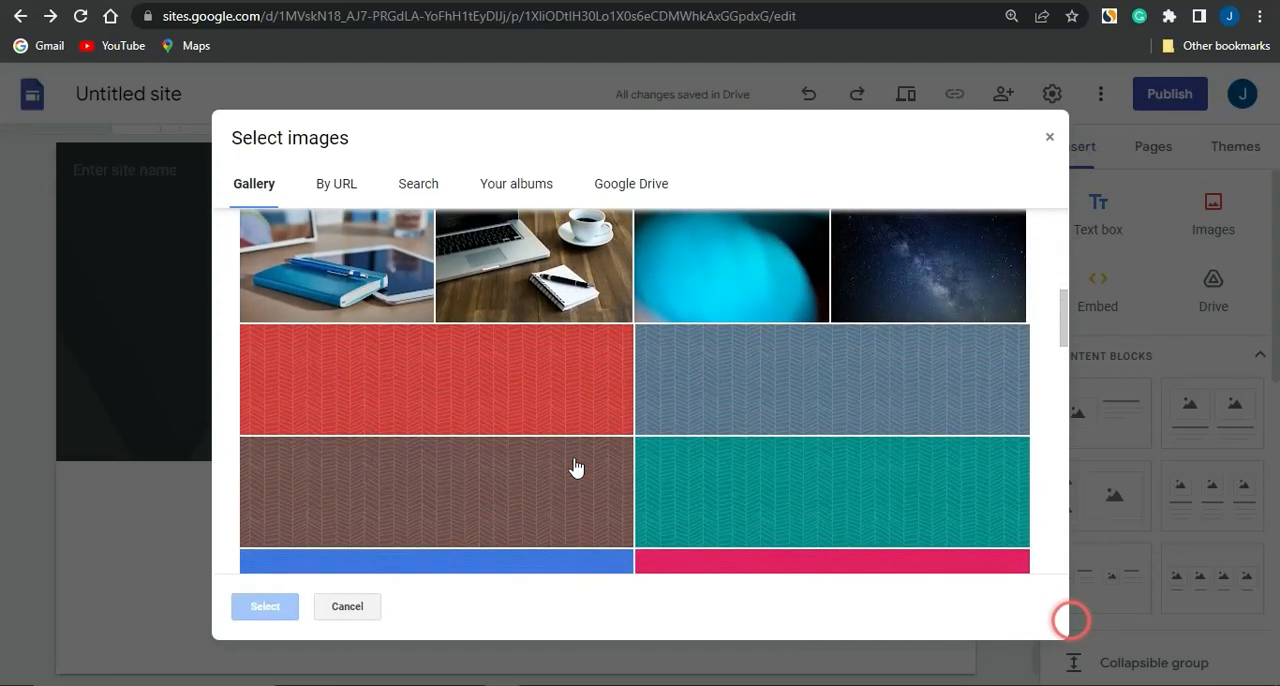
{"action": "scroll", "coordinate": [576, 467], "scroll_direction": "down", "scroll_amount": 5}
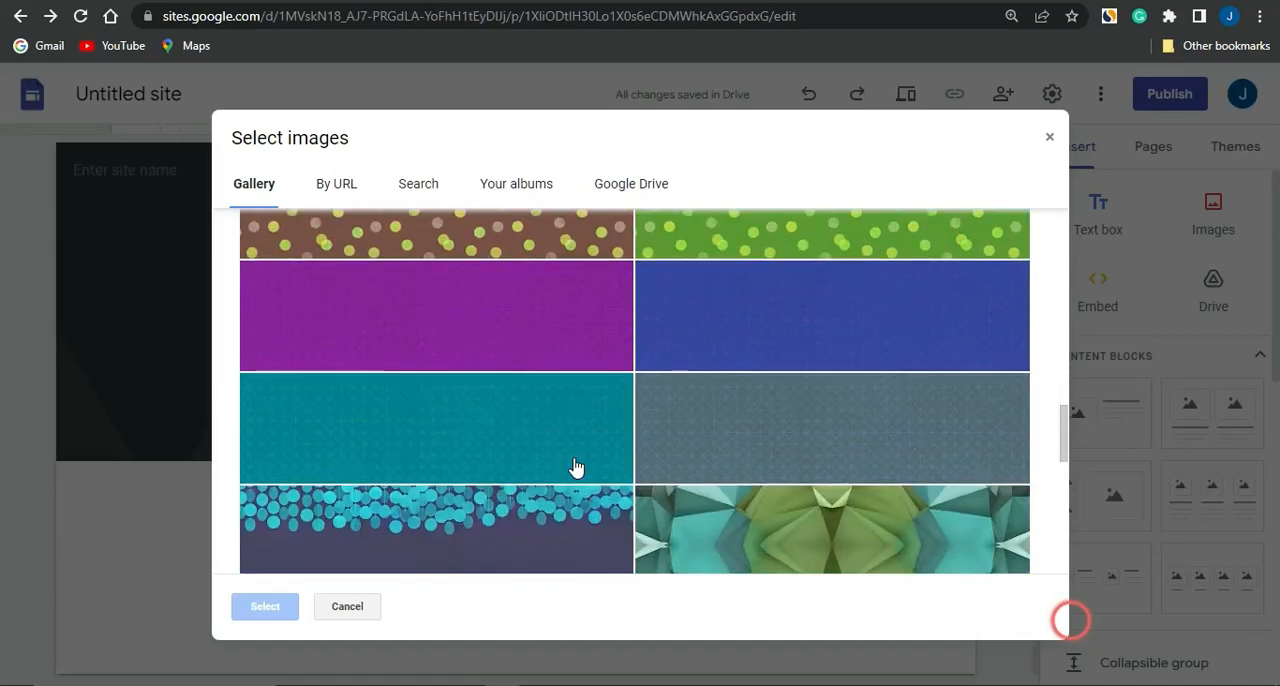
{"action": "scroll", "coordinate": [576, 467], "scroll_direction": "down", "scroll_amount": 3}
{"action": "scroll", "coordinate": [576, 467], "scroll_direction": "up", "scroll_amount": 6}
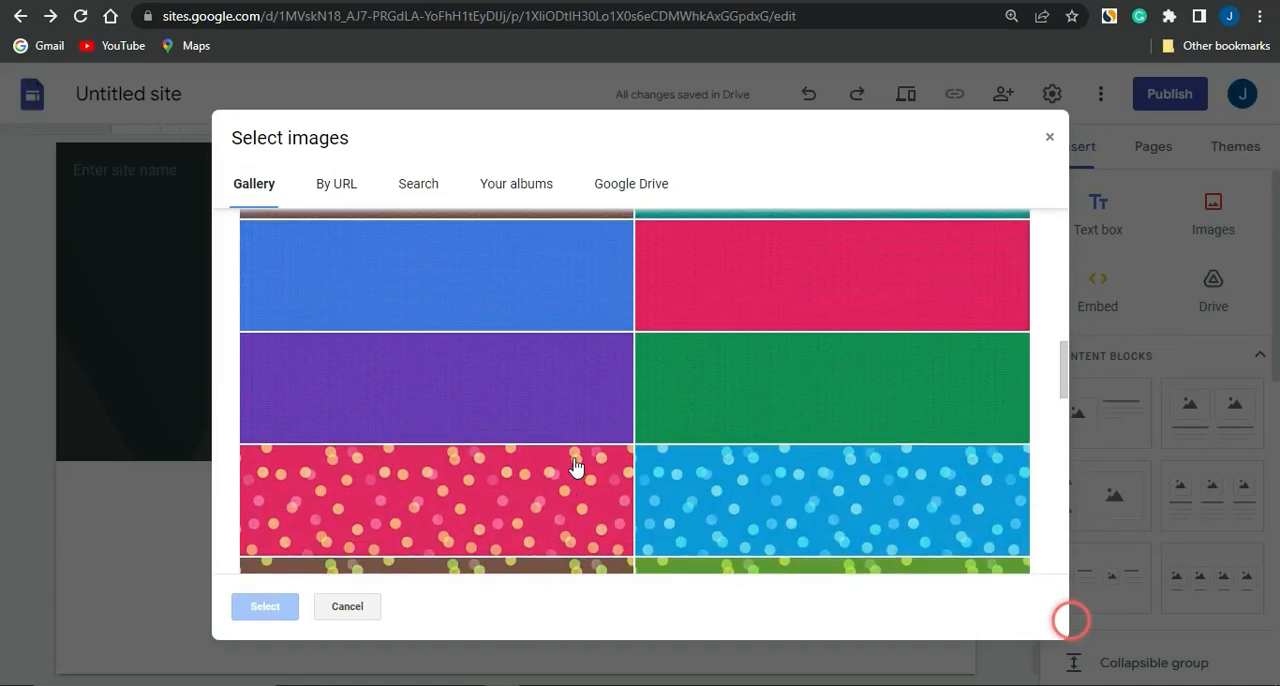
{"action": "scroll", "coordinate": [576, 467], "scroll_direction": "up", "scroll_amount": 10}
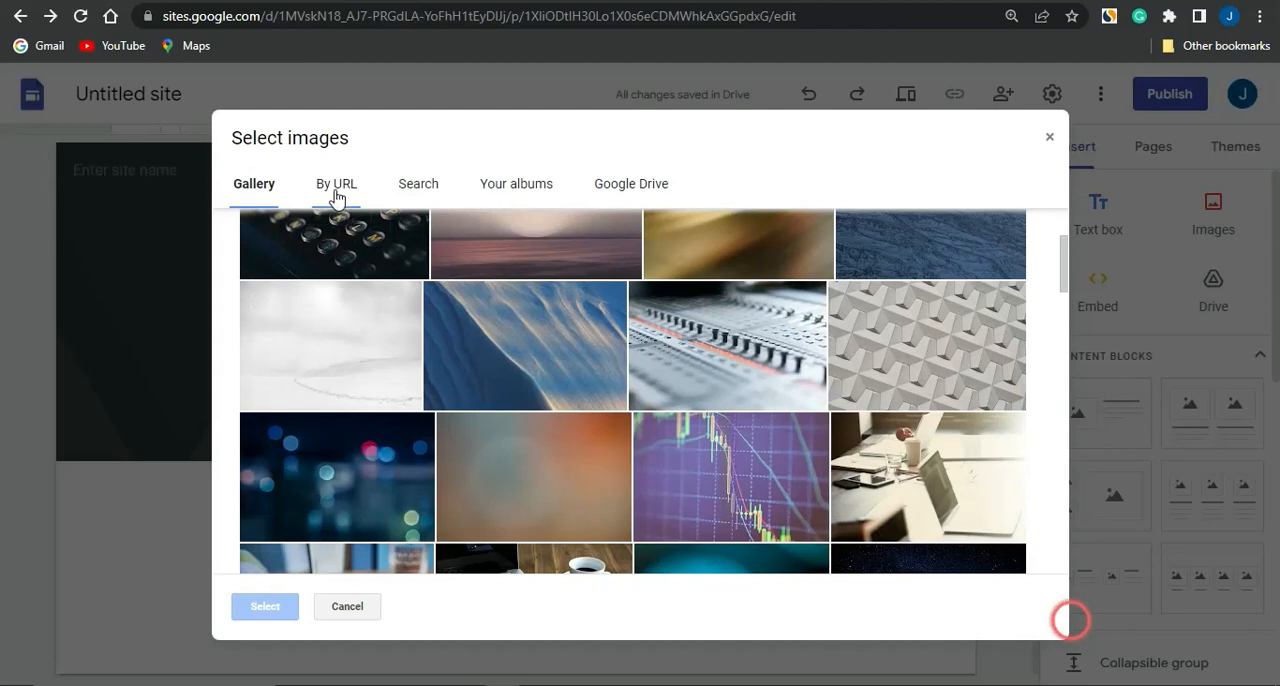
Look through the other header image sources: image URL, web search, own albums and Google Drive, including its shared items
{"action": "left_click", "coordinate": [337, 198]}
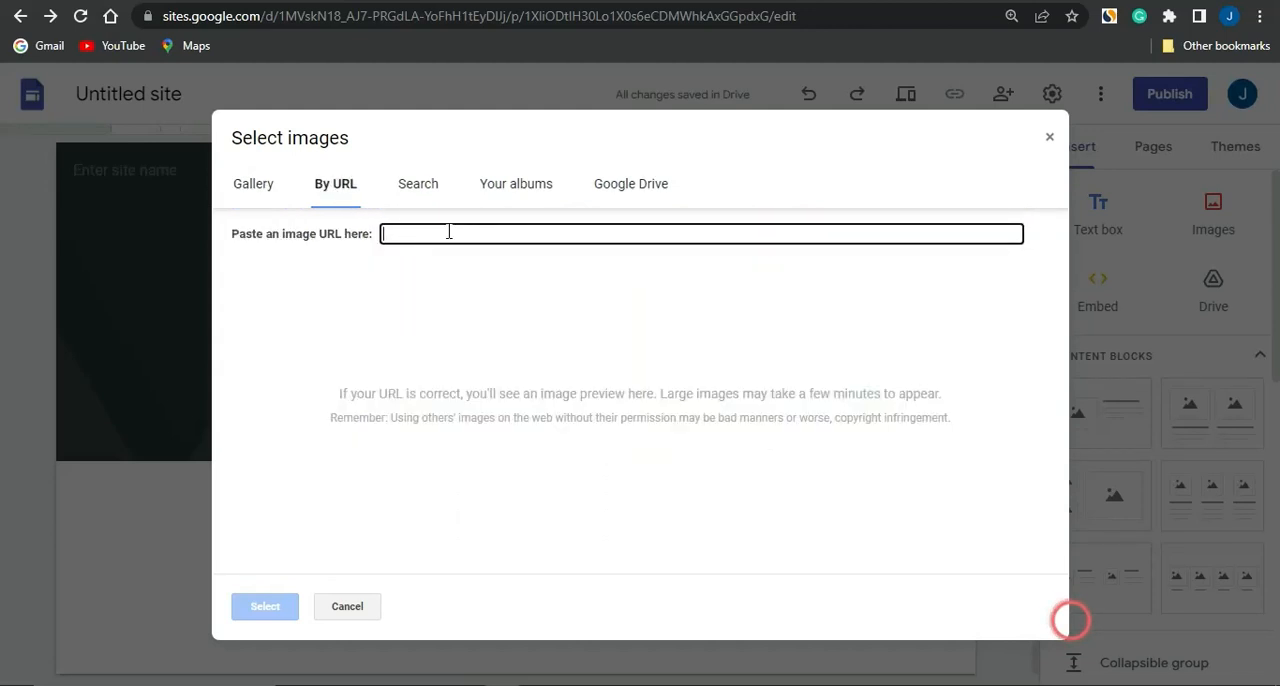
{"action": "left_click", "coordinate": [416, 190]}
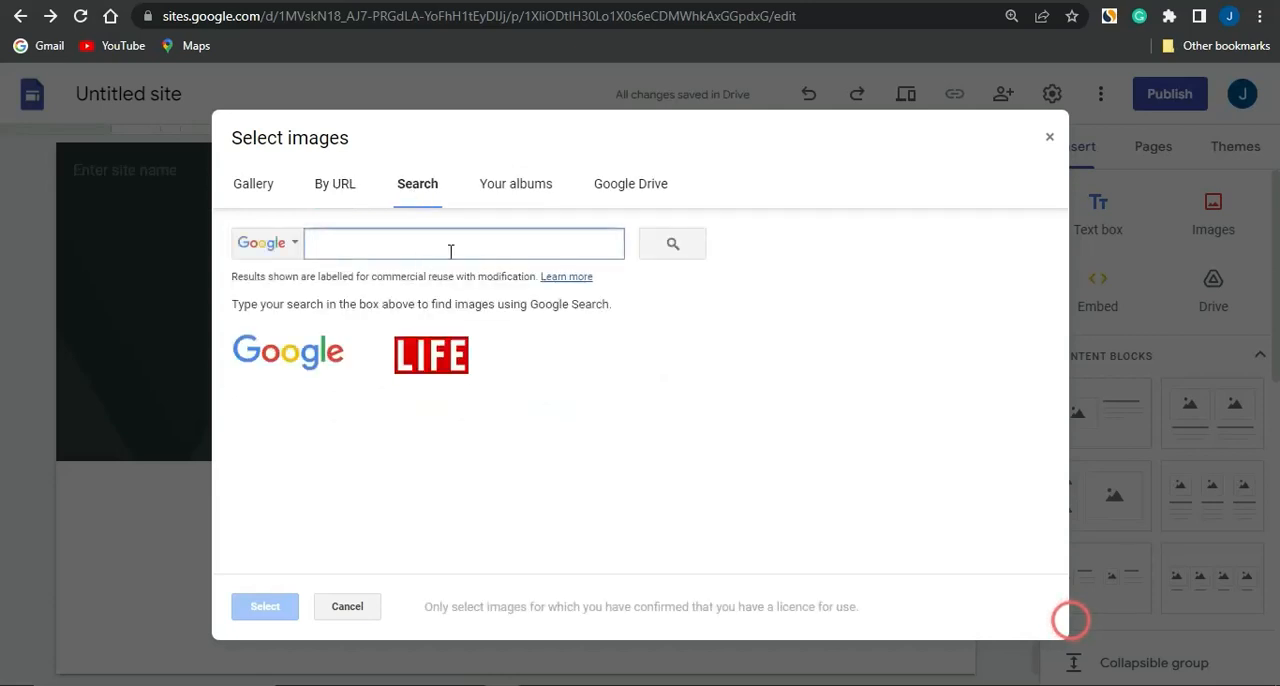
{"action": "left_click", "coordinate": [526, 190]}
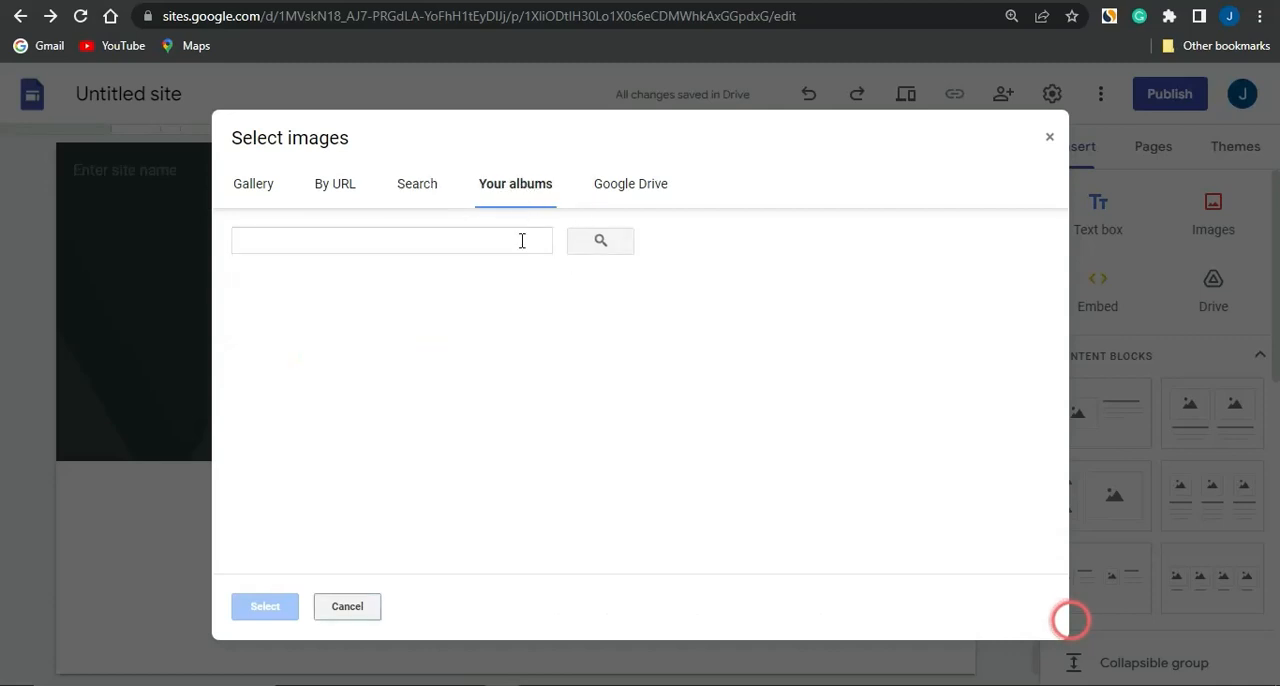
{"action": "left_click", "coordinate": [601, 190]}
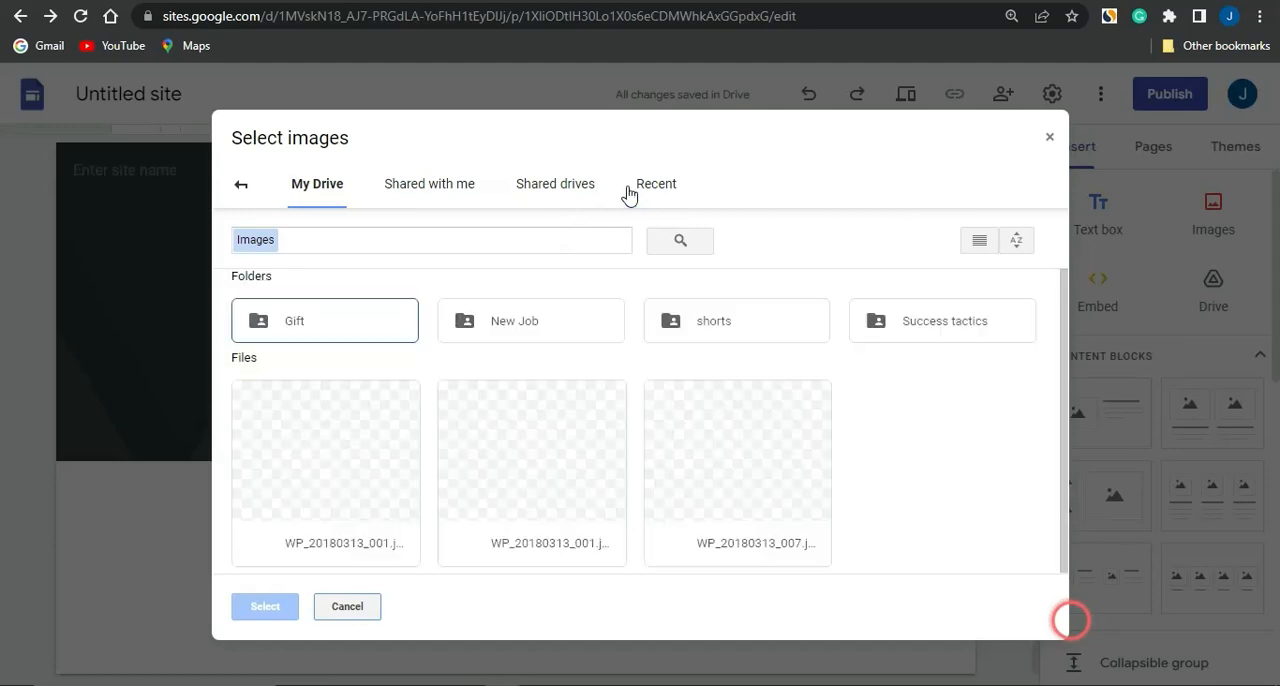
{"action": "left_click", "coordinate": [416, 190]}
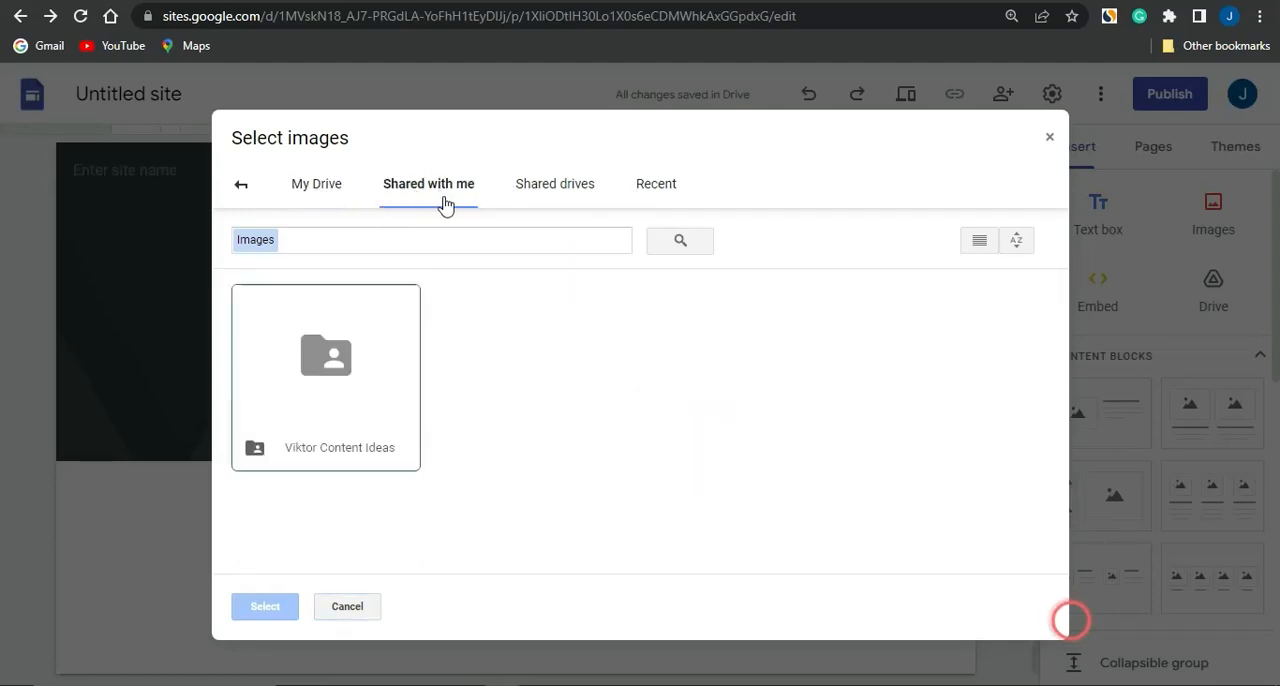
Search Google images for "giveaway" and set the picture of the colorful GIVEAWAY sign against blue sky as the header image
{"action": "left_click", "coordinate": [404, 191]}
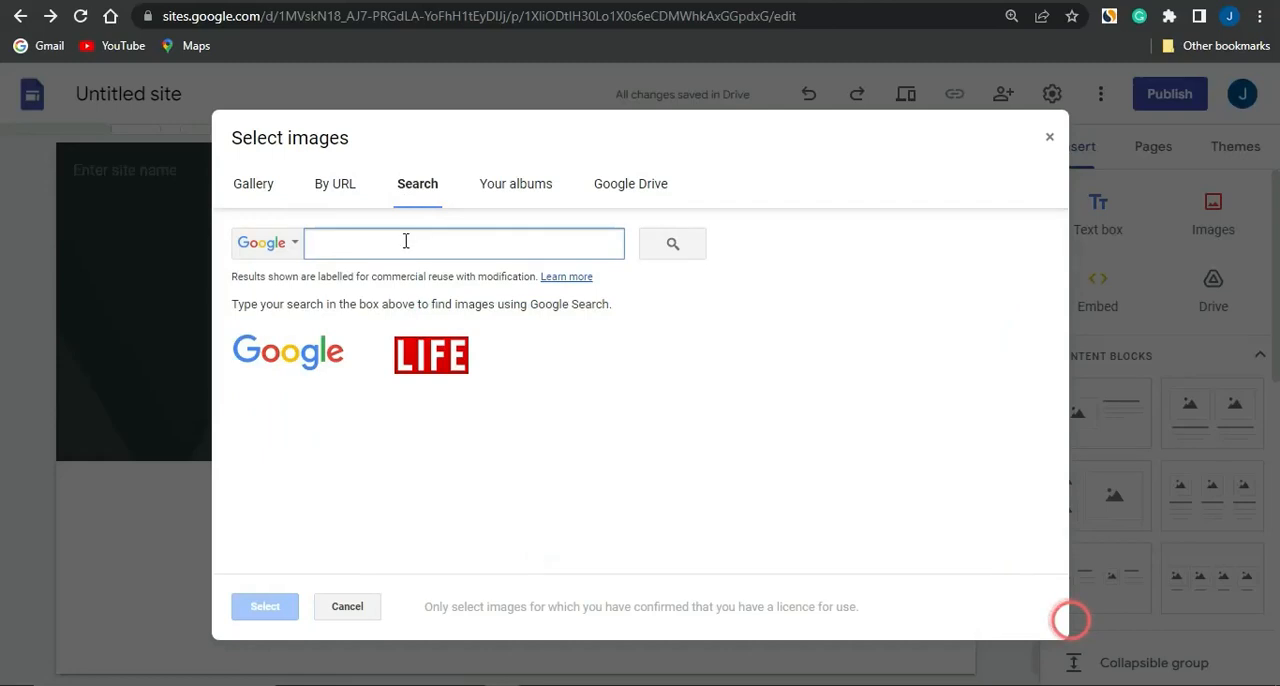
{"action": "type", "text": "giveaway"}
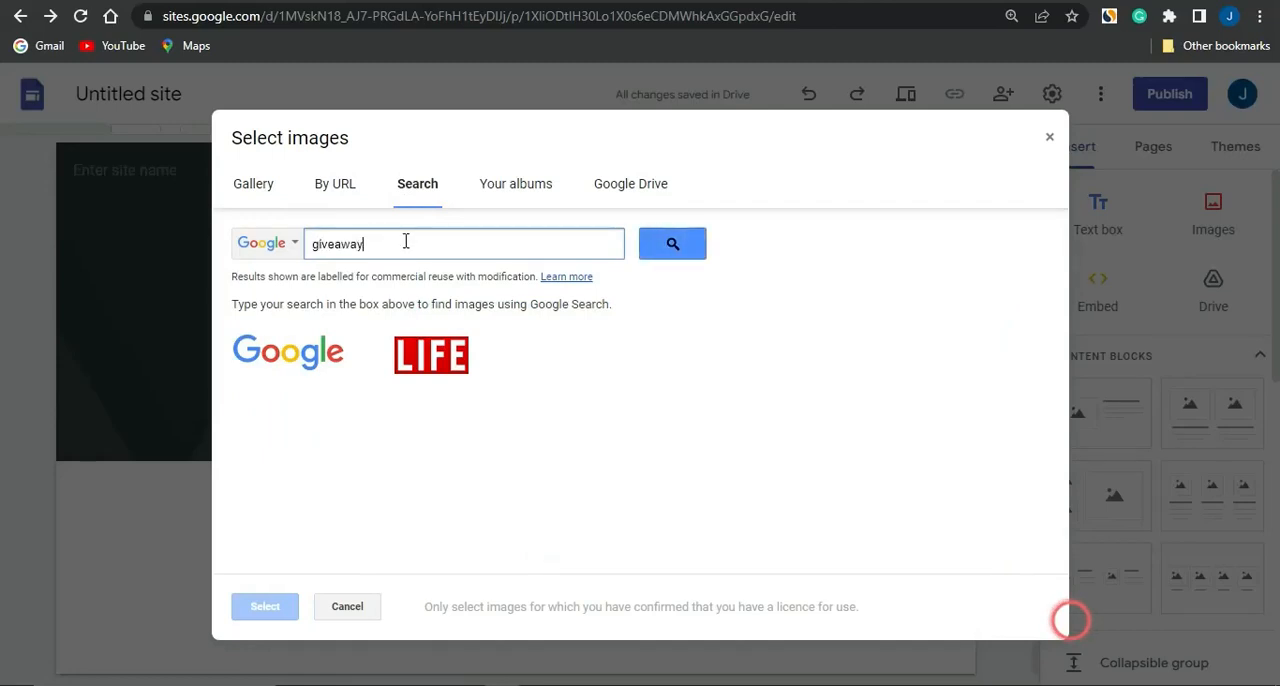
{"action": "key", "text": "Return"}
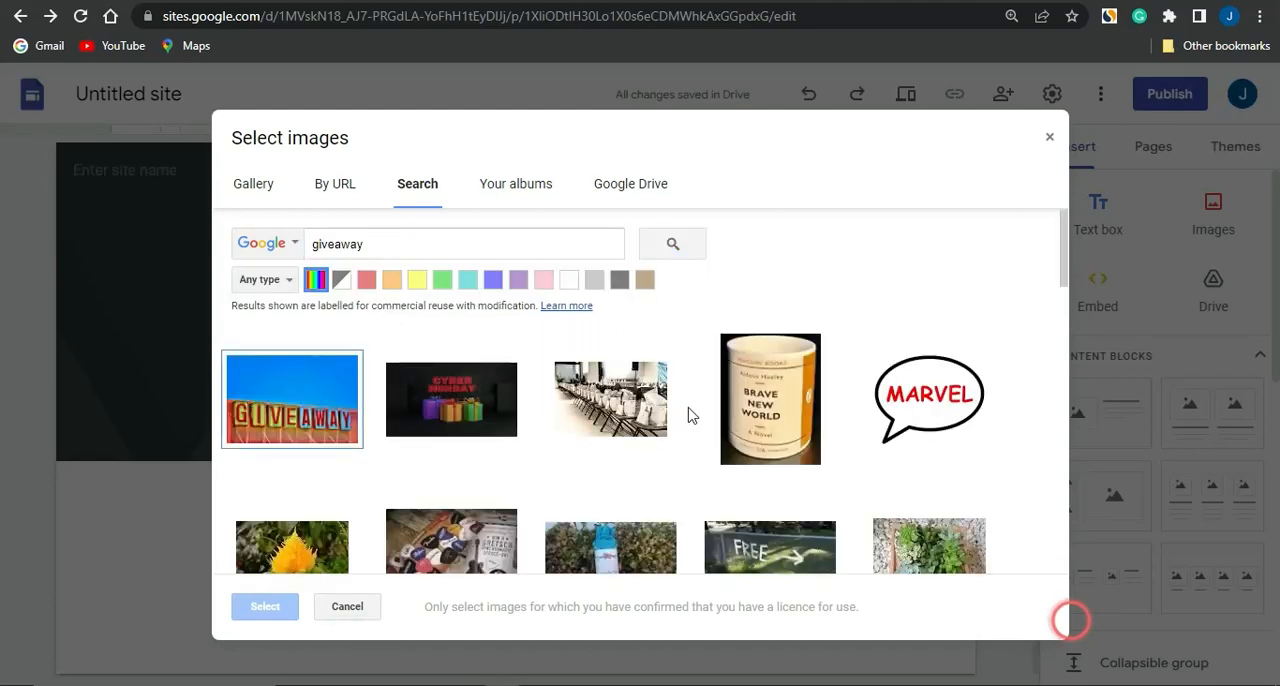
{"action": "scroll", "coordinate": [688, 415], "scroll_direction": "down", "scroll_amount": 3}
{"action": "scroll", "coordinate": [688, 415], "scroll_direction": "up", "scroll_amount": 3}
{"action": "left_click", "coordinate": [291, 415]}
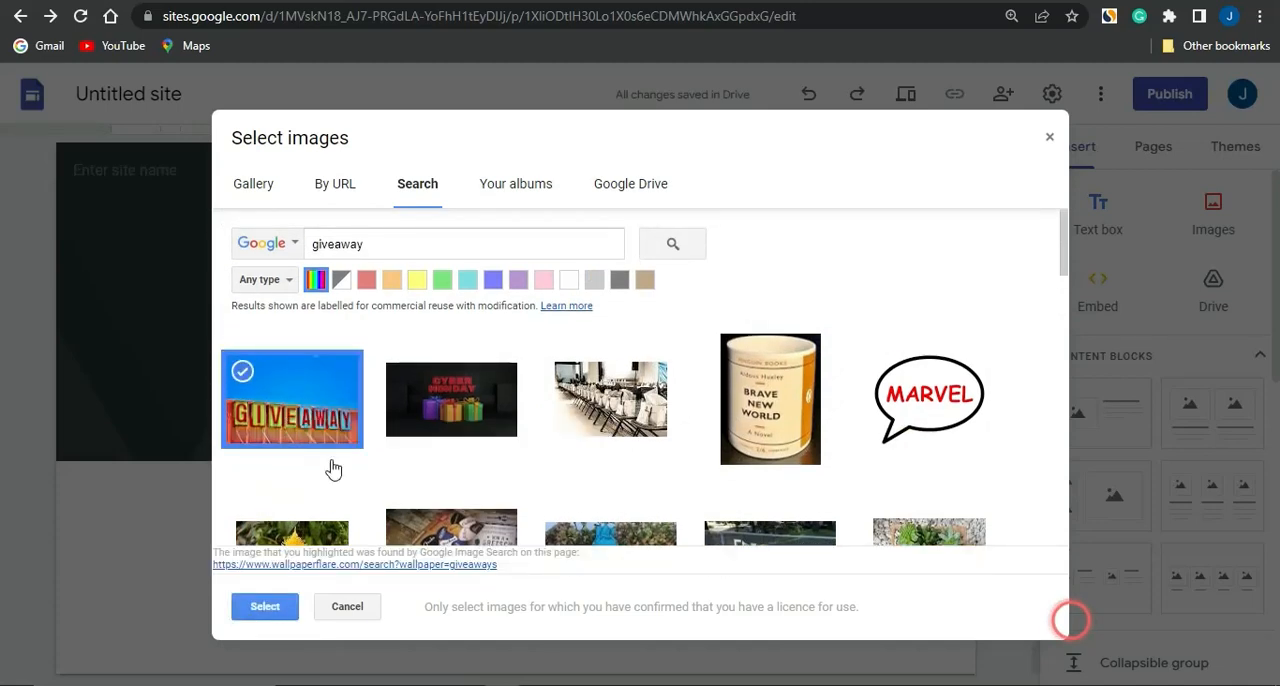
{"action": "left_click", "coordinate": [264, 614]}
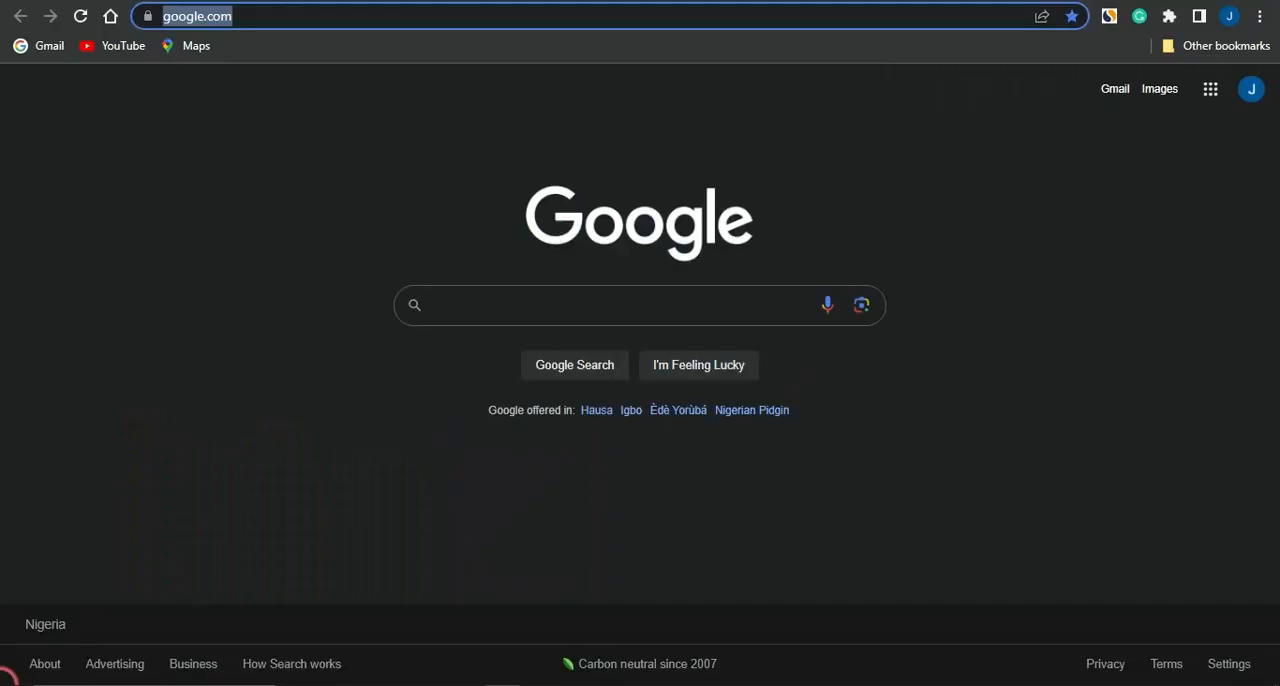
{"action": "left_click", "coordinate": [548, 313]}
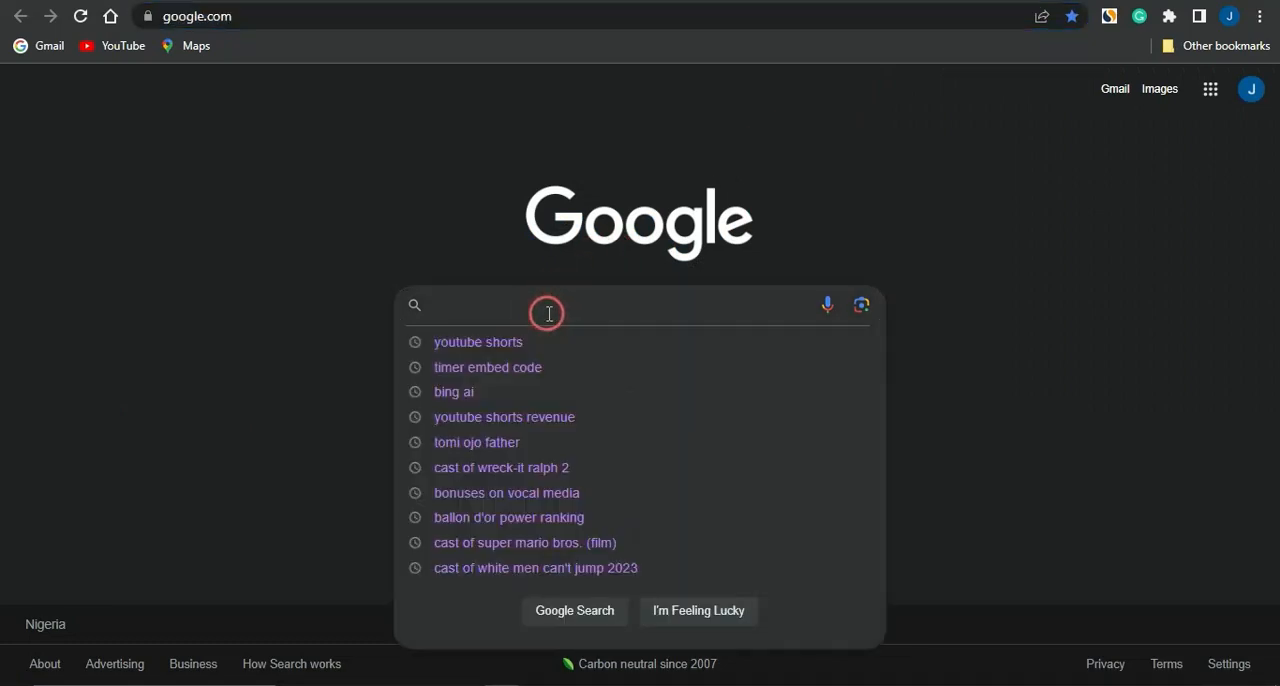
{"action": "type", "text": "r"}
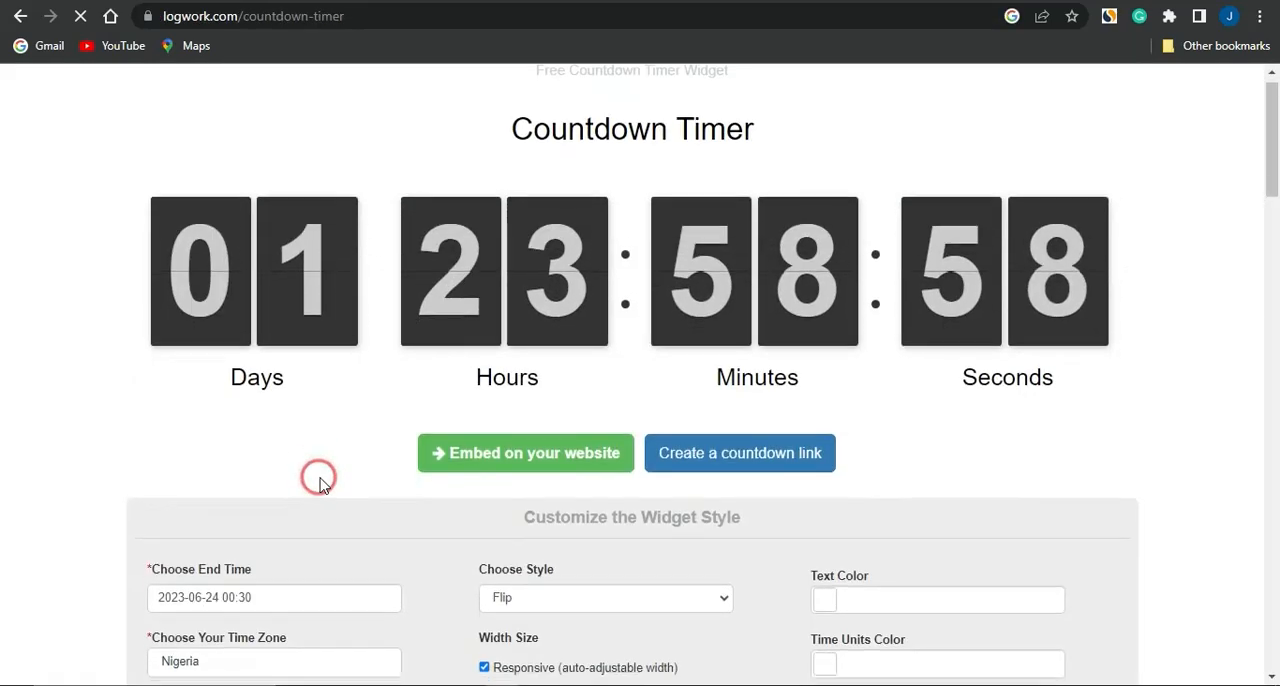
{"action": "scroll", "coordinate": [320, 477], "scroll_direction": "down", "scroll_amount": 1}
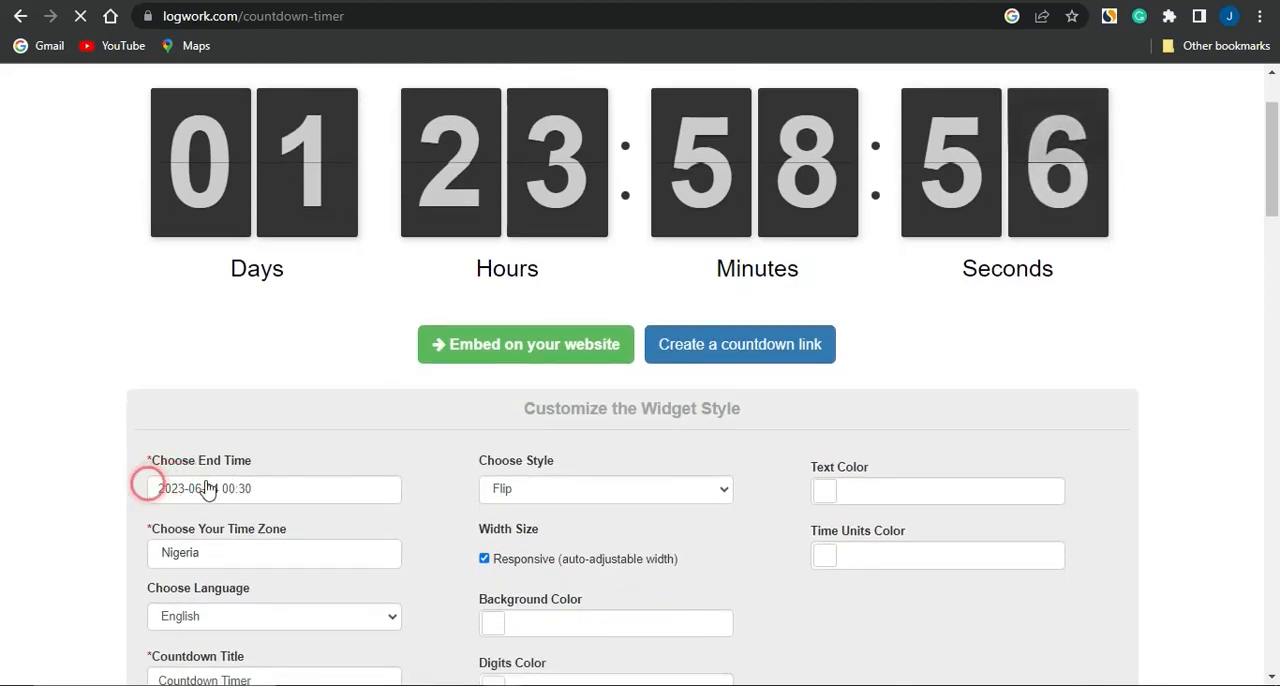
{"action": "scroll", "coordinate": [270, 470], "scroll_direction": "down", "scroll_amount": 1}
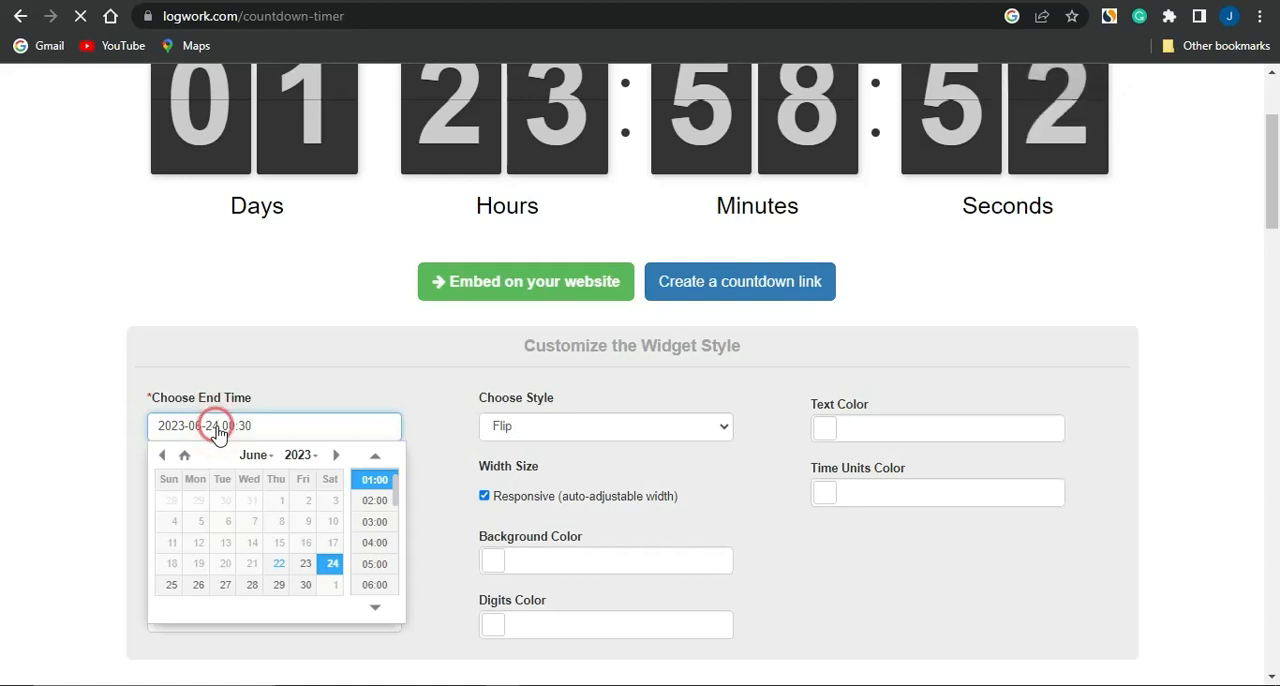
{"action": "left_click", "coordinate": [226, 586]}
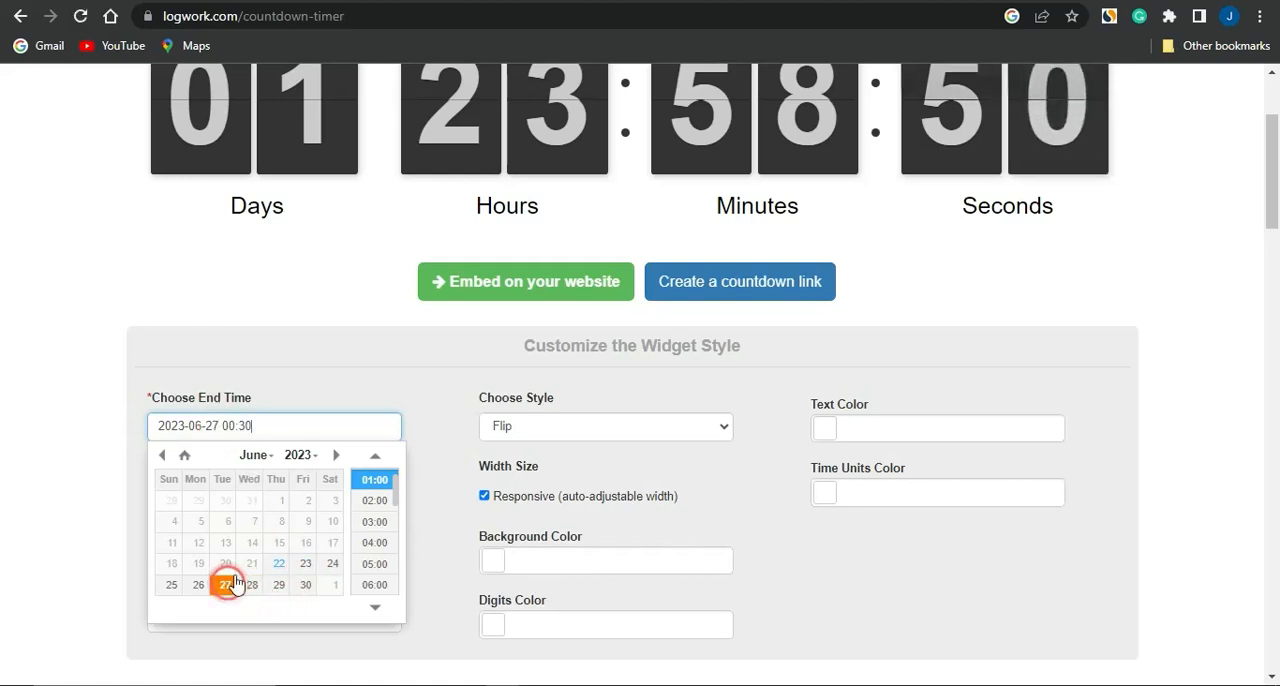
{"action": "left_click", "coordinate": [360, 378]}
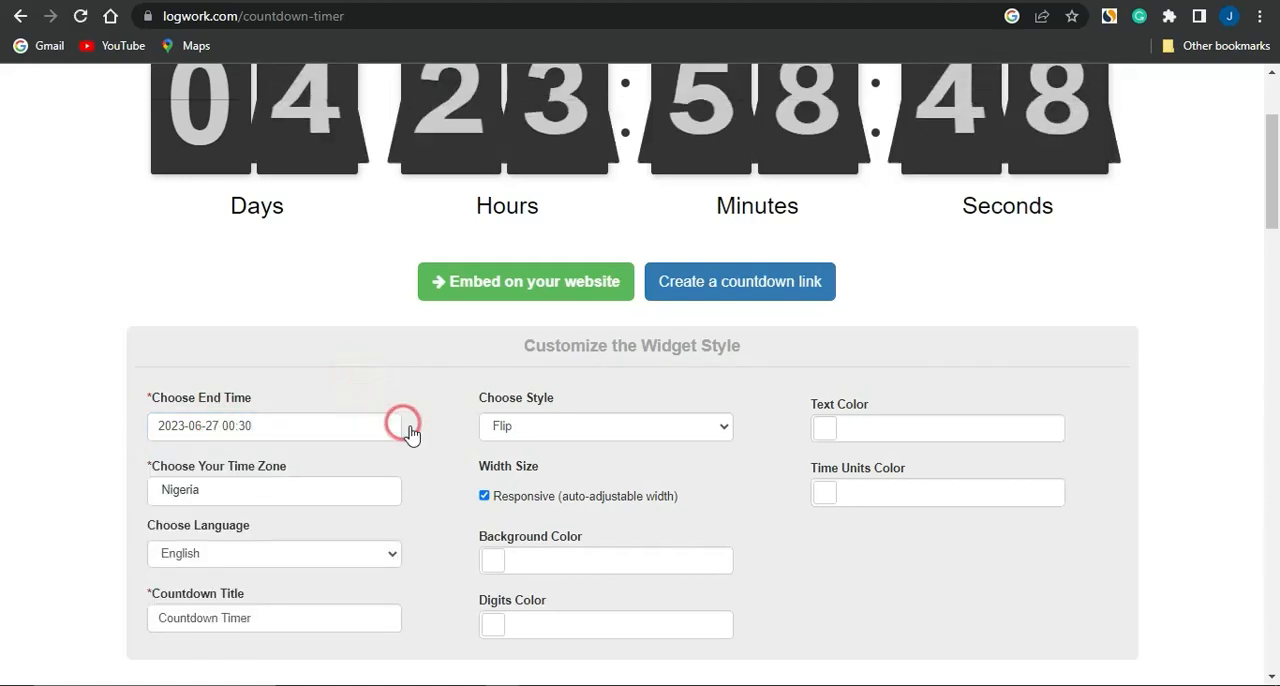
Change the countdown timer's style to Circles
{"action": "left_click", "coordinate": [599, 430]}
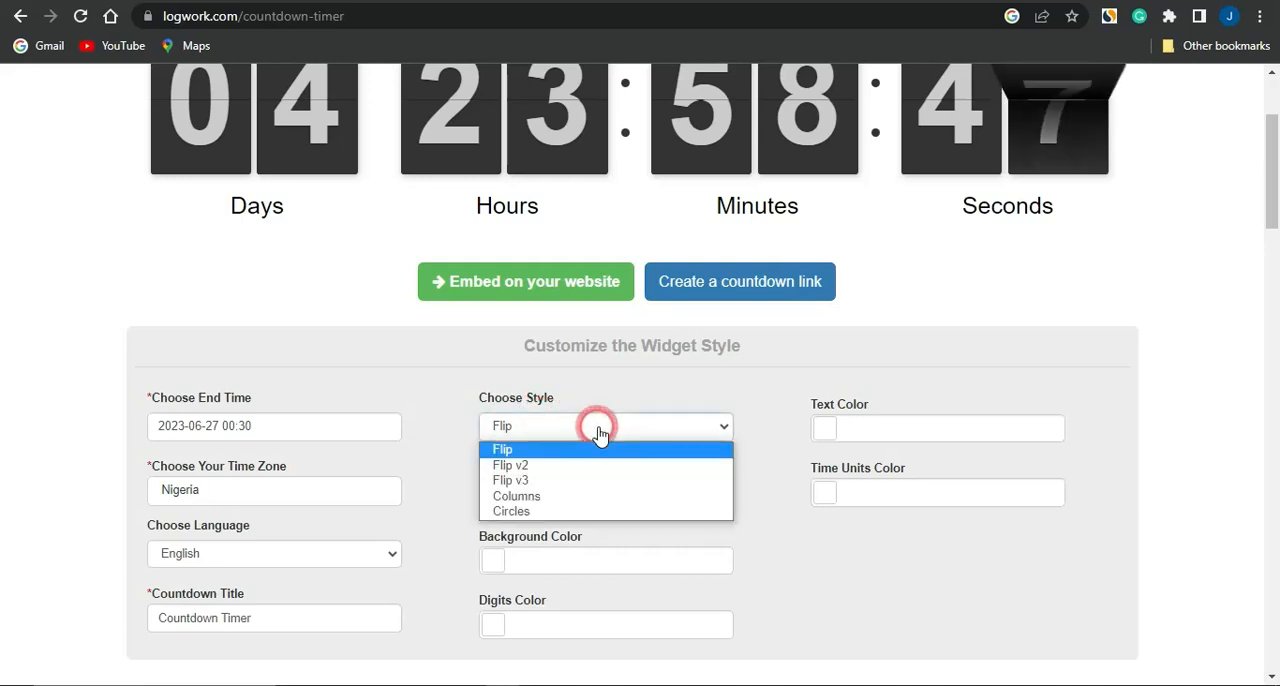
{"action": "left_click", "coordinate": [555, 512]}
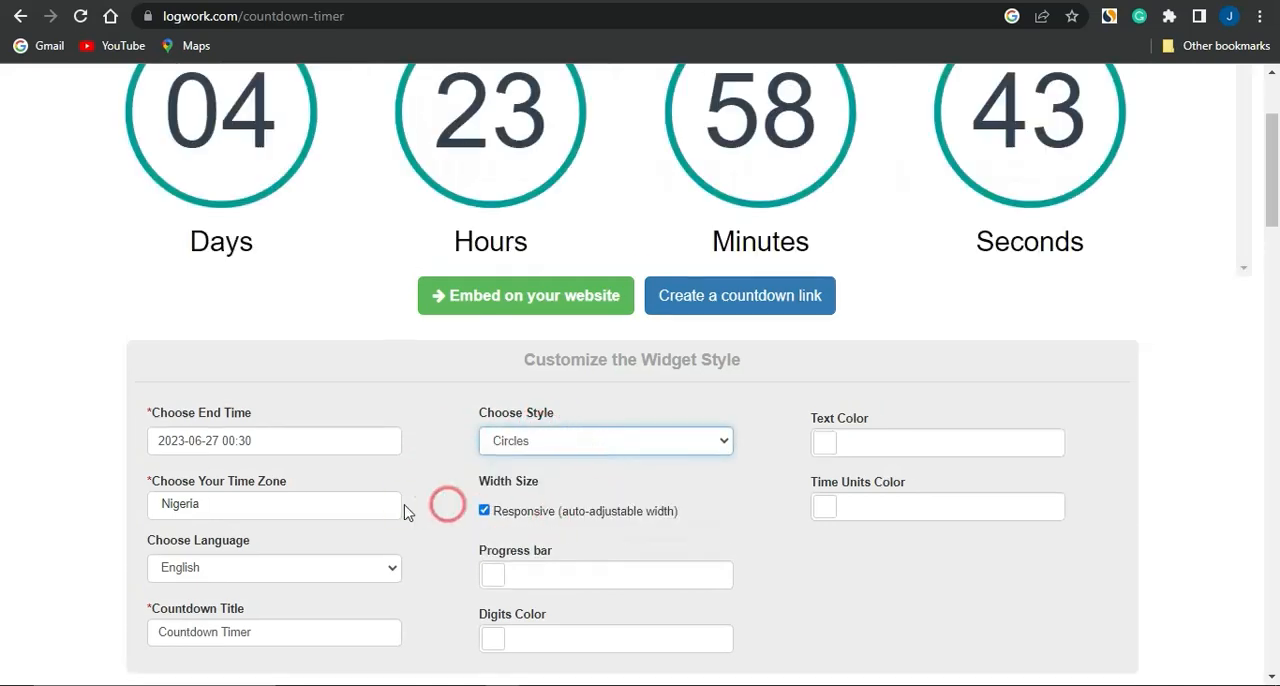
{"action": "scroll", "coordinate": [404, 510], "scroll_direction": "up", "scroll_amount": 1}
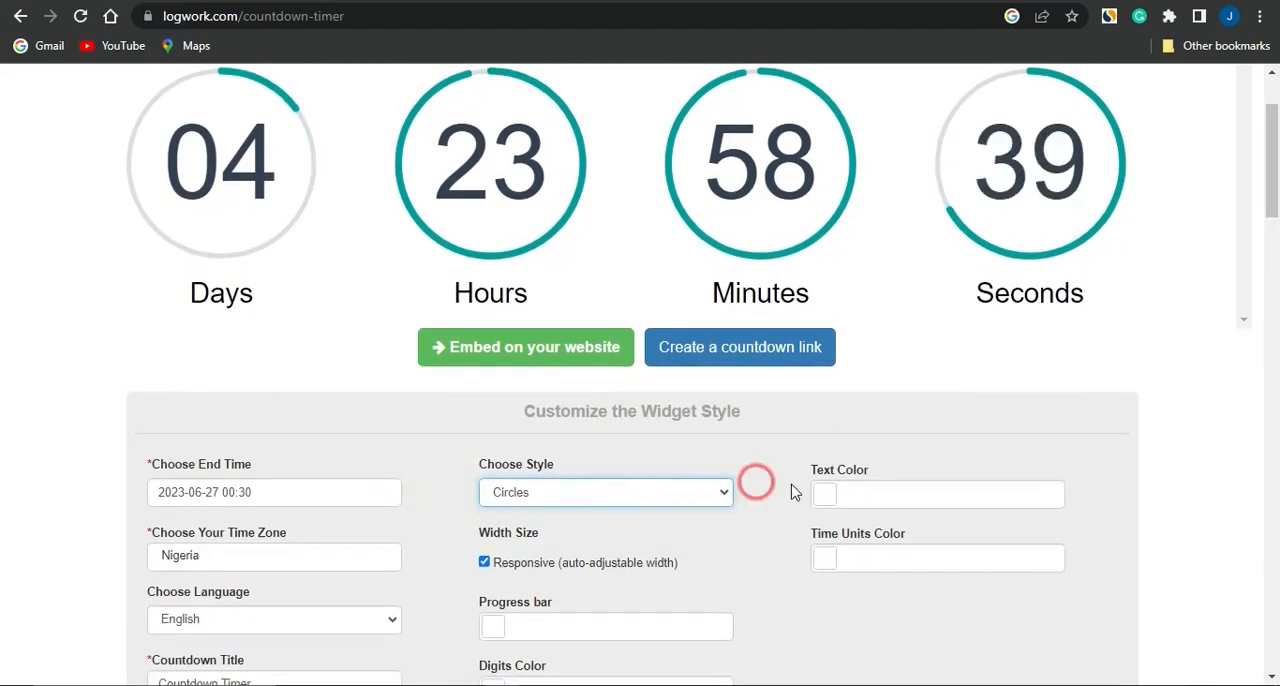
Generate the website embed code for the countdown timer and copy the whole HTML snippet
{"action": "scroll", "coordinate": [202, 590], "scroll_direction": "down", "scroll_amount": 3}
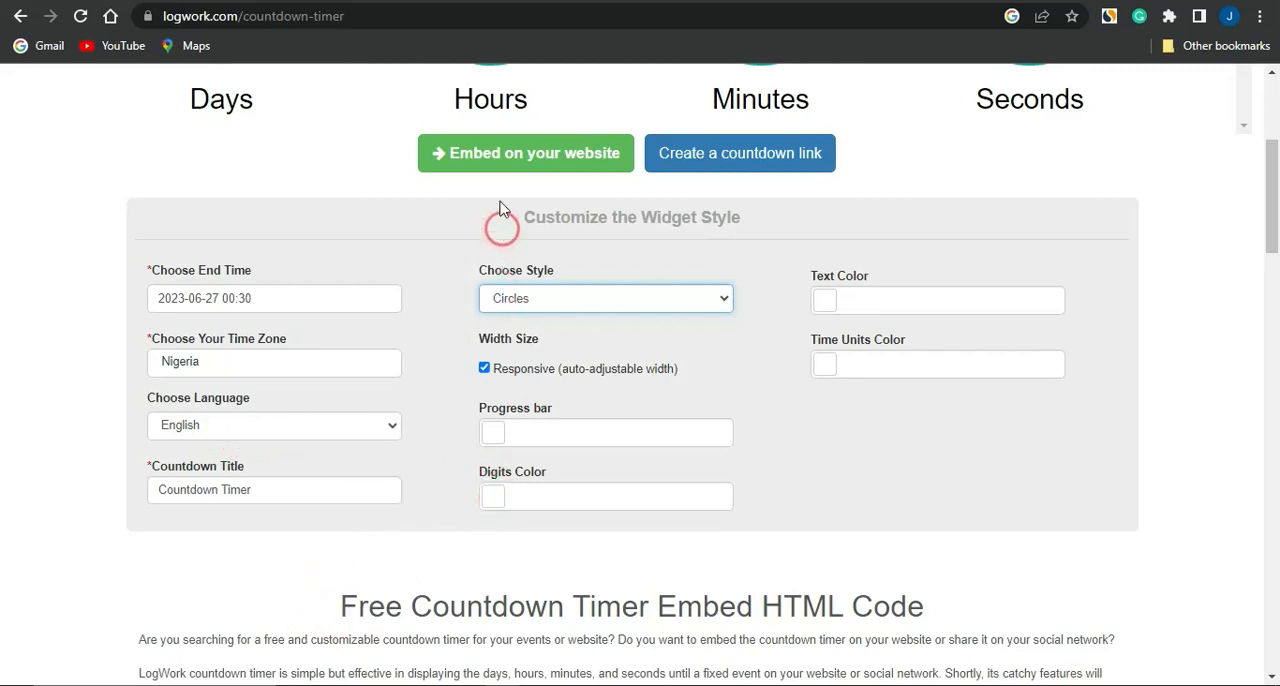
{"action": "left_click", "coordinate": [487, 160]}
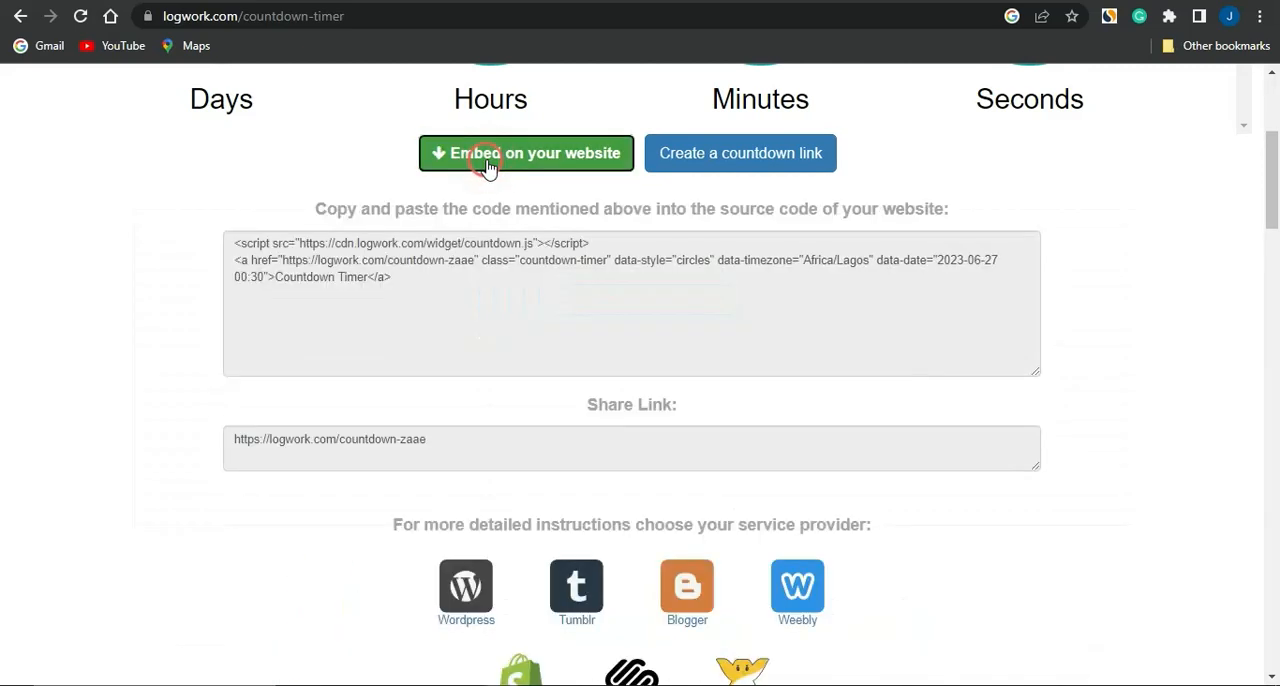
{"action": "left_click", "coordinate": [392, 285]}
{"action": "key", "text": "ctrl+c"}
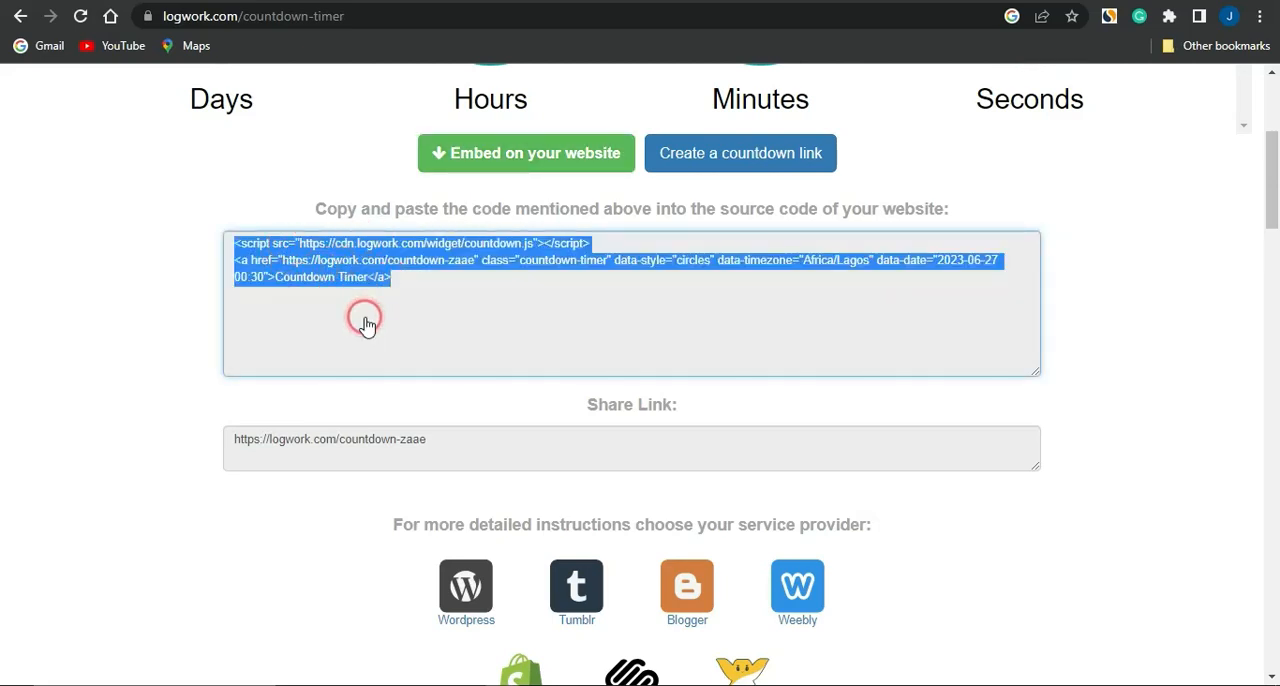
Switch to the Google Sites editor and embed the copied Logwork countdown timer HTML code in the page below the header
{"action": "left_click", "coordinate": [503, 2]}
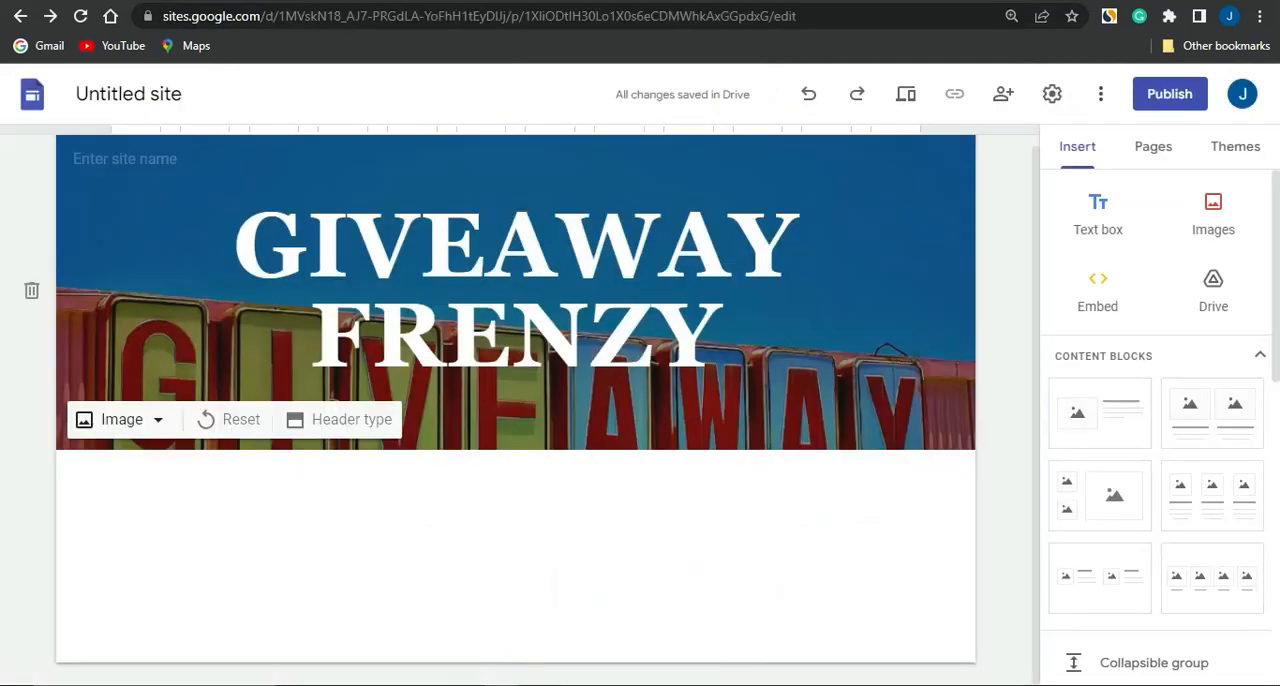
{"action": "left_click", "coordinate": [1088, 289]}
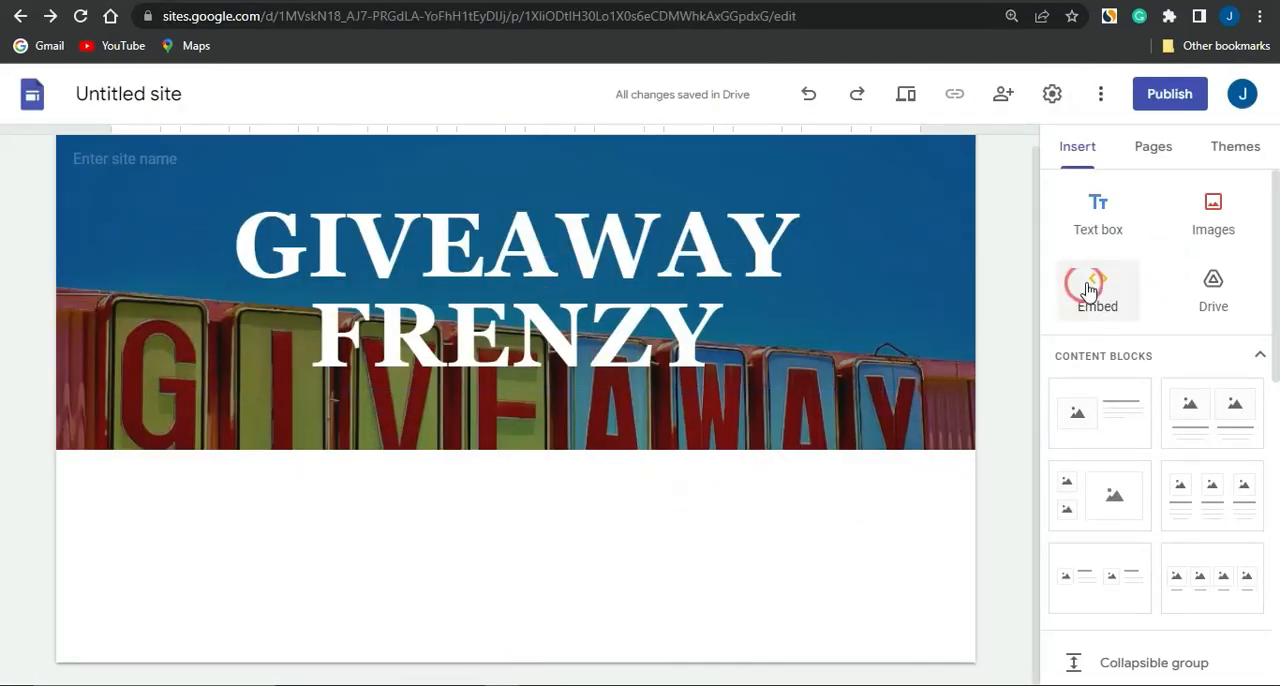
{"action": "left_click", "coordinate": [1101, 283]}
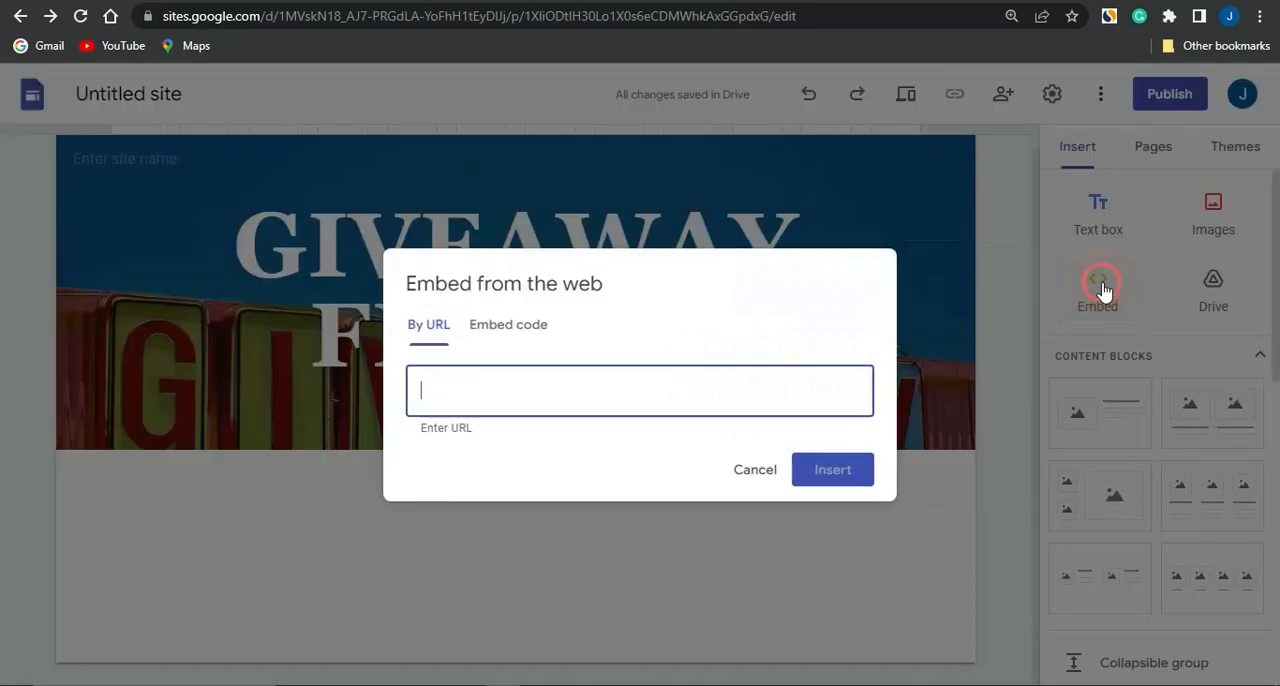
{"action": "left_click", "coordinate": [494, 326]}
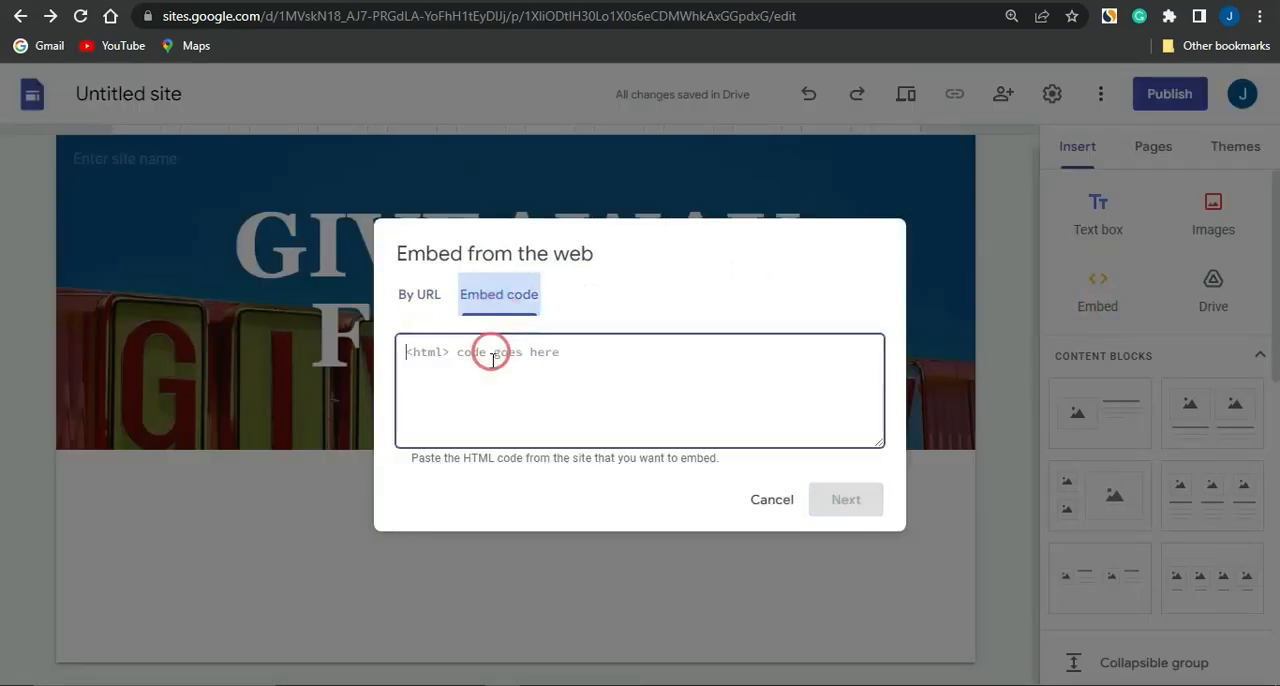
{"action": "left_click", "coordinate": [488, 384]}
{"action": "key", "text": "ctrl+v"}
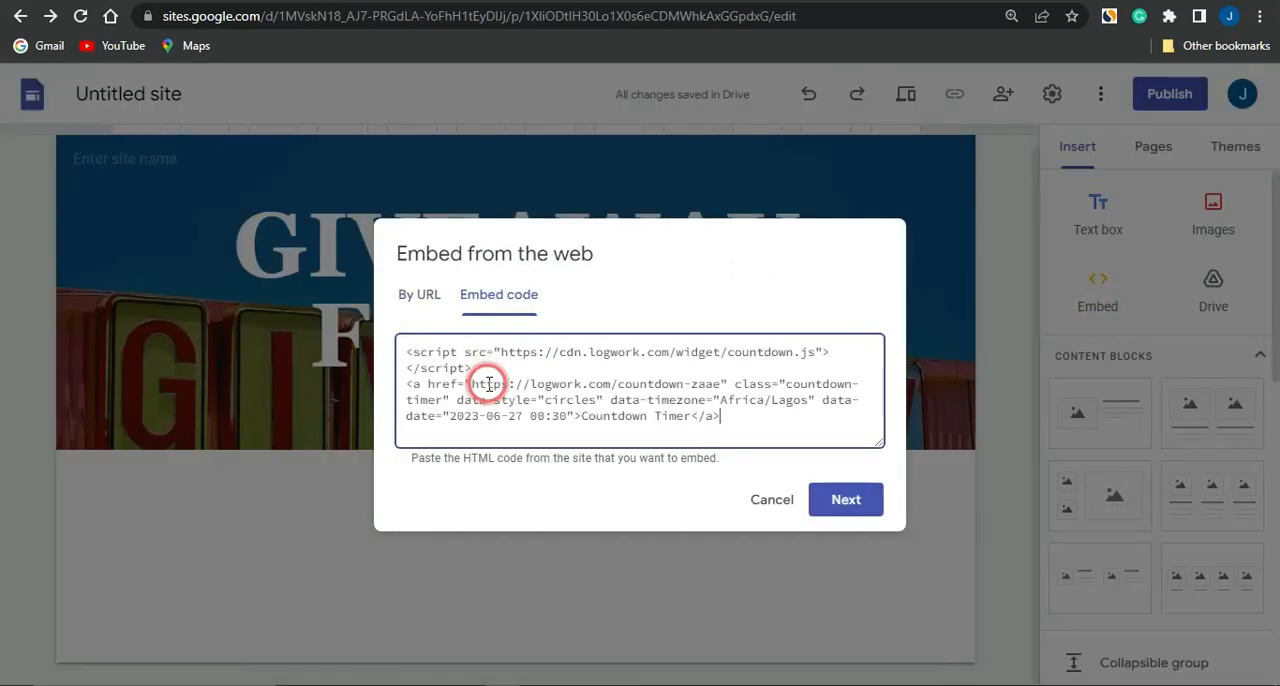
{"action": "left_click", "coordinate": [834, 500]}
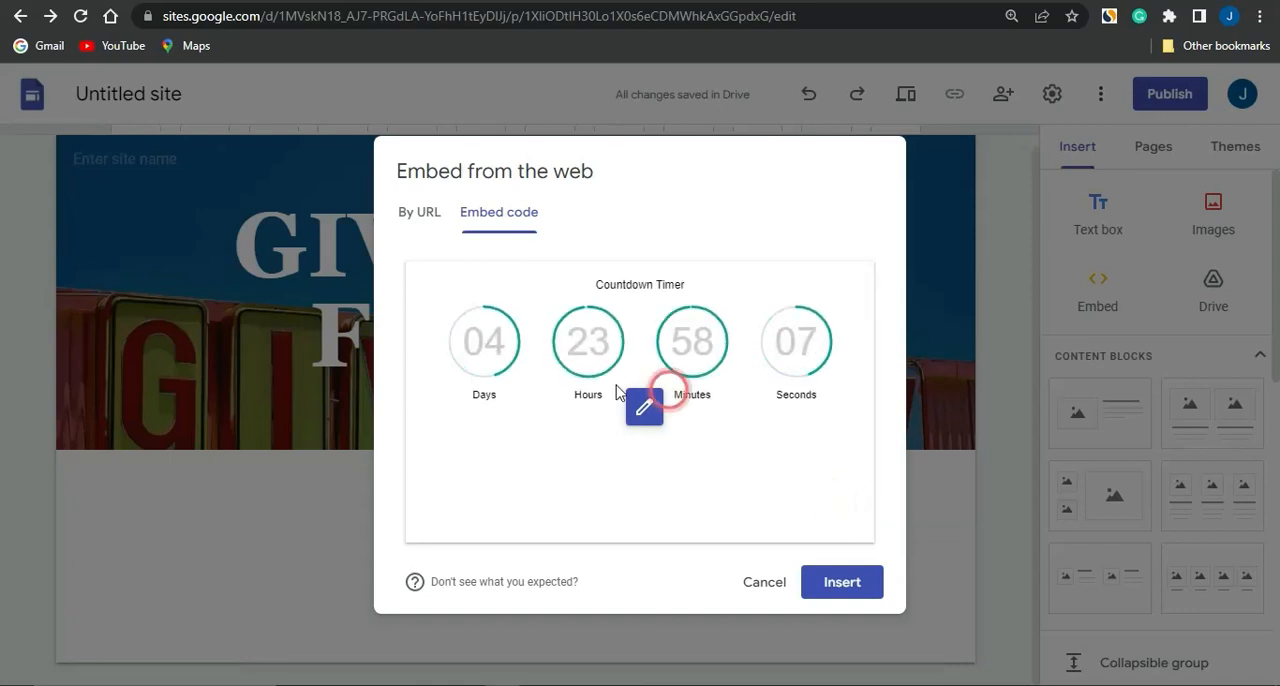
{"action": "left_click", "coordinate": [829, 590]}
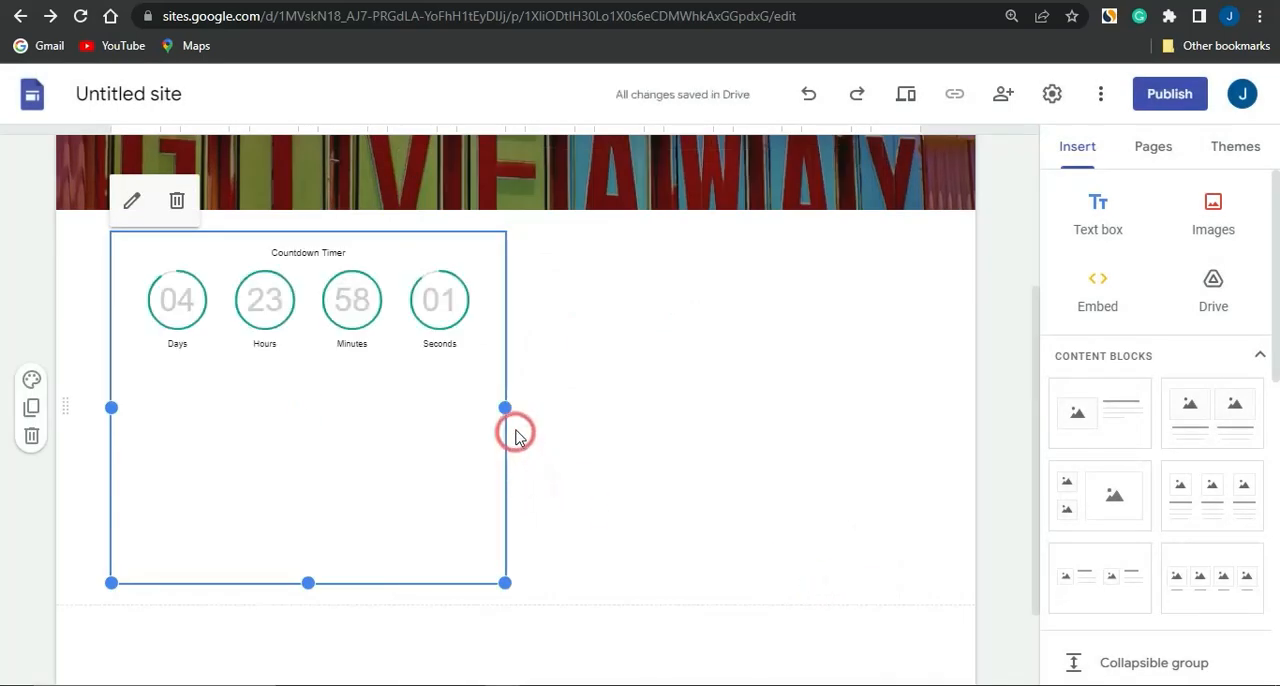
Widen the embedded countdown timer to span the full width of the page's content area
{"action": "left_click_drag", "start_coordinate": [504, 408], "coordinate": [920, 418]}
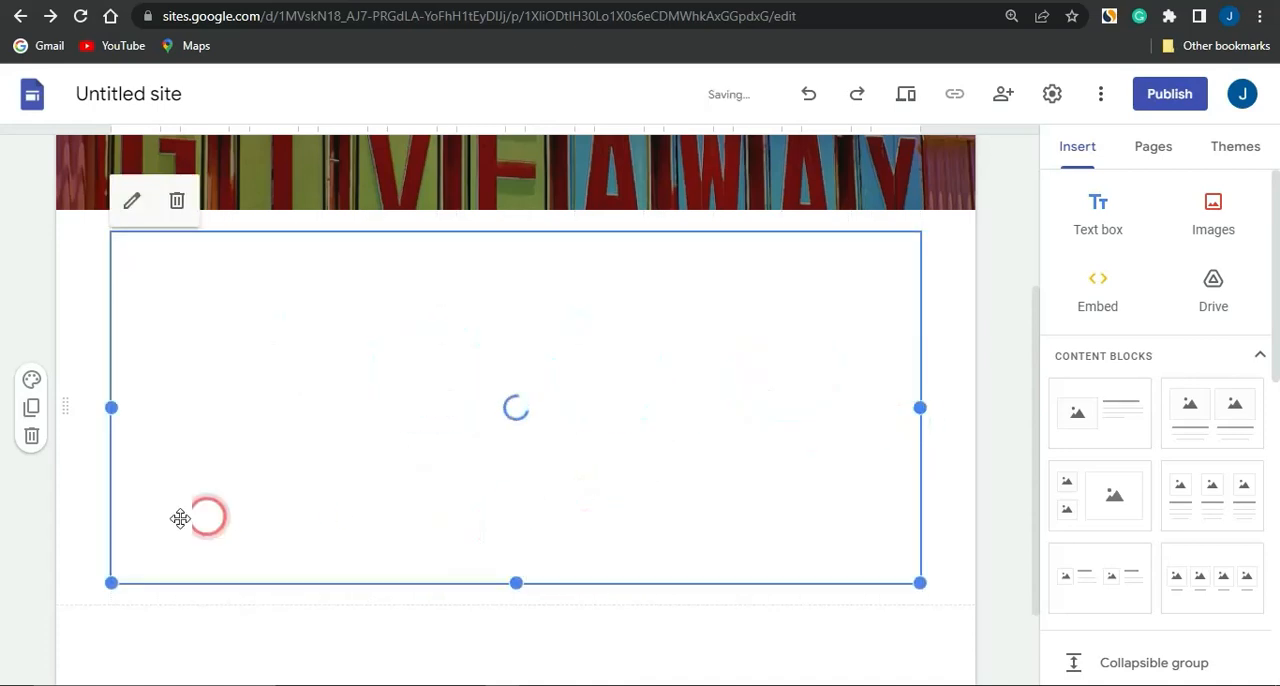
{"action": "left_click", "coordinate": [146, 557]}
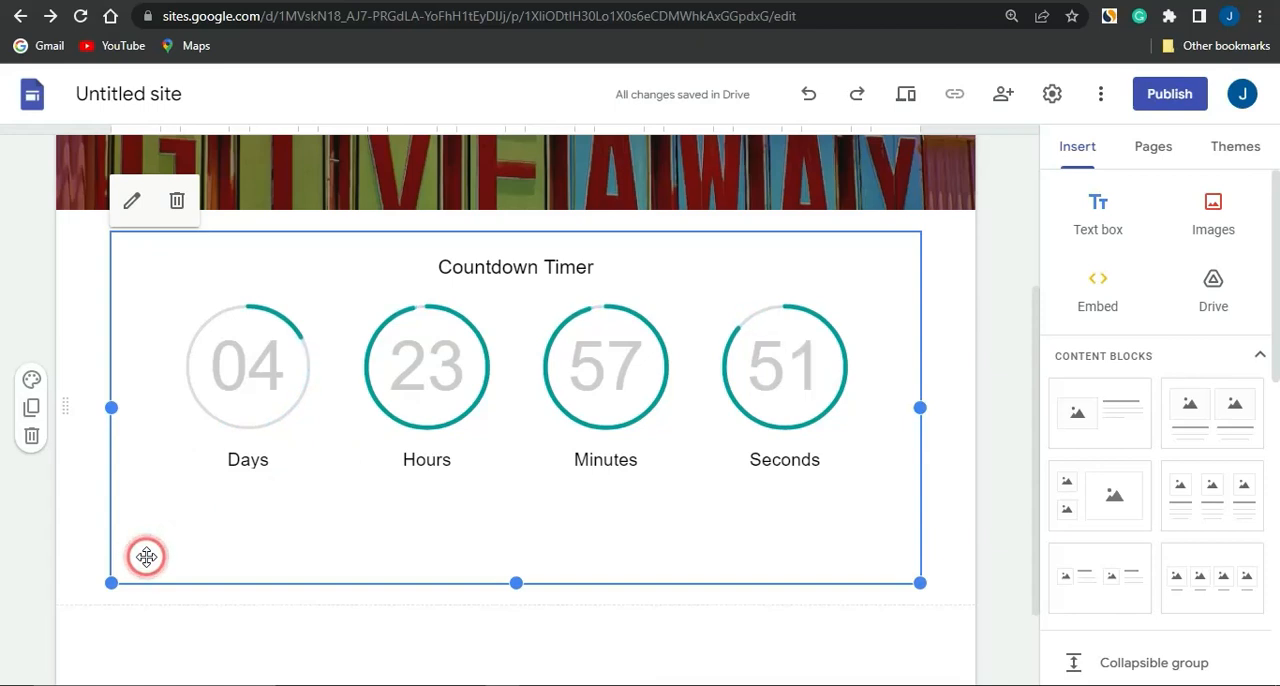
{"action": "scroll", "coordinate": [311, 614], "scroll_direction": "down", "scroll_amount": 1}
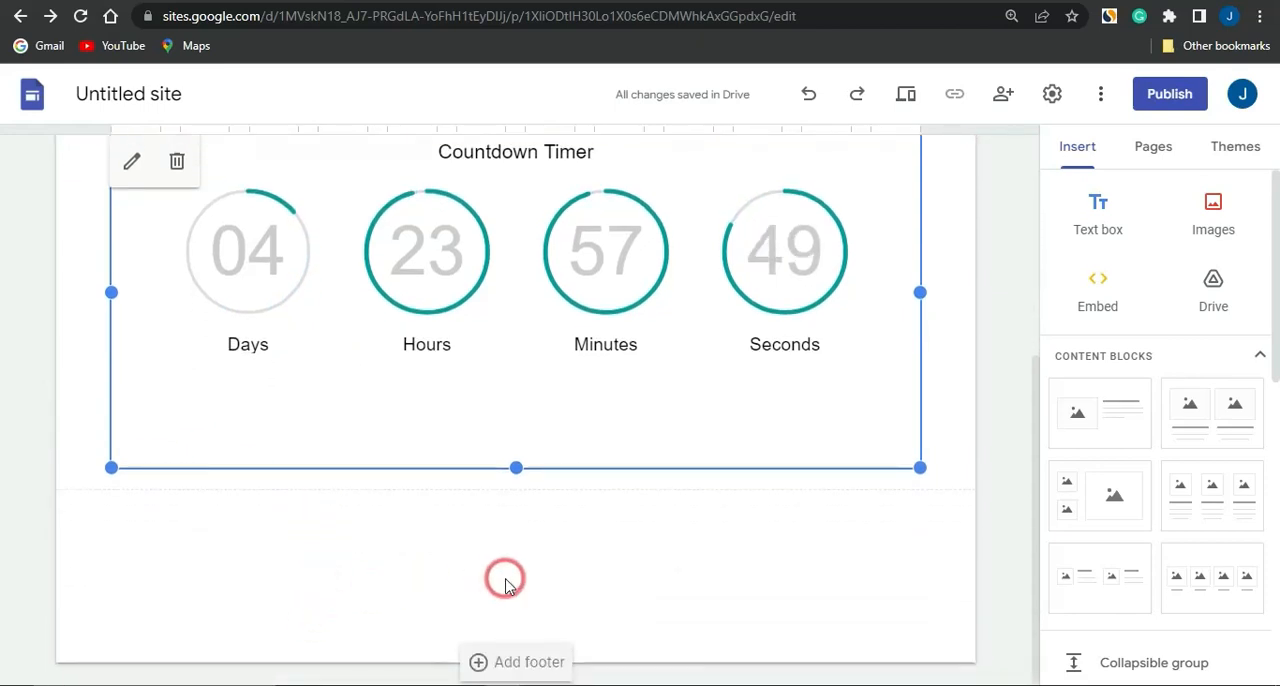
{"action": "double_click", "coordinate": [495, 530]}
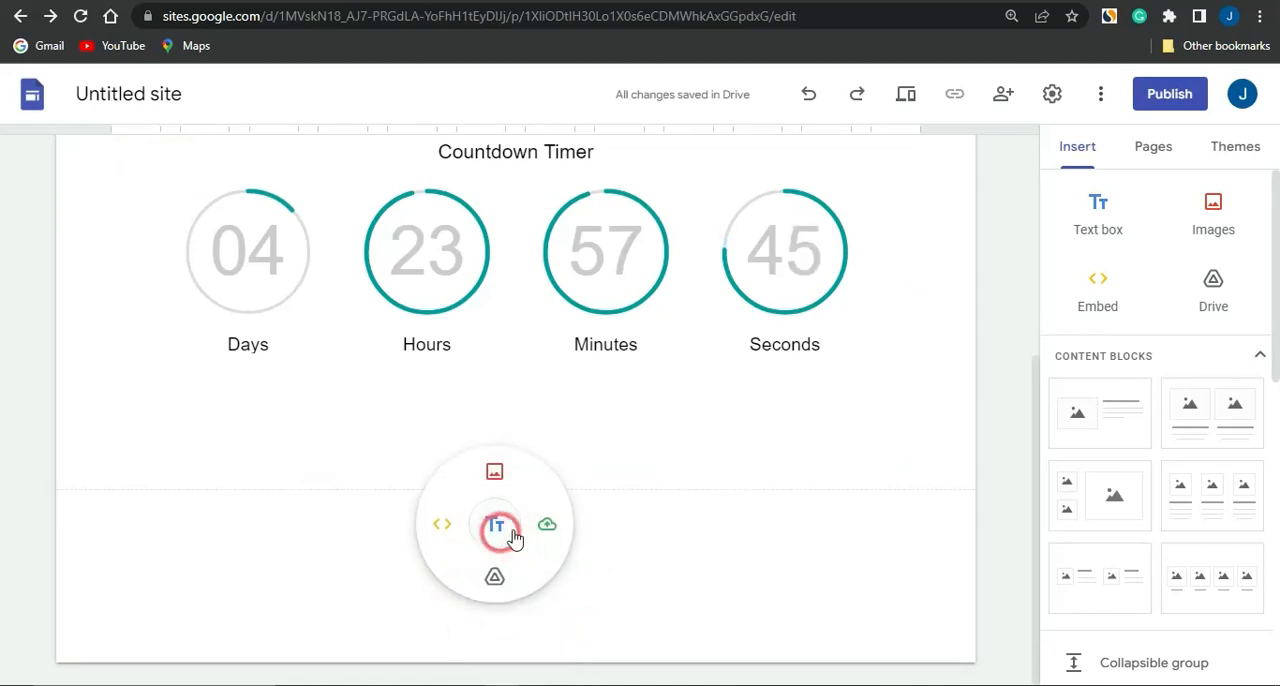
{"action": "left_click", "coordinate": [492, 522]}
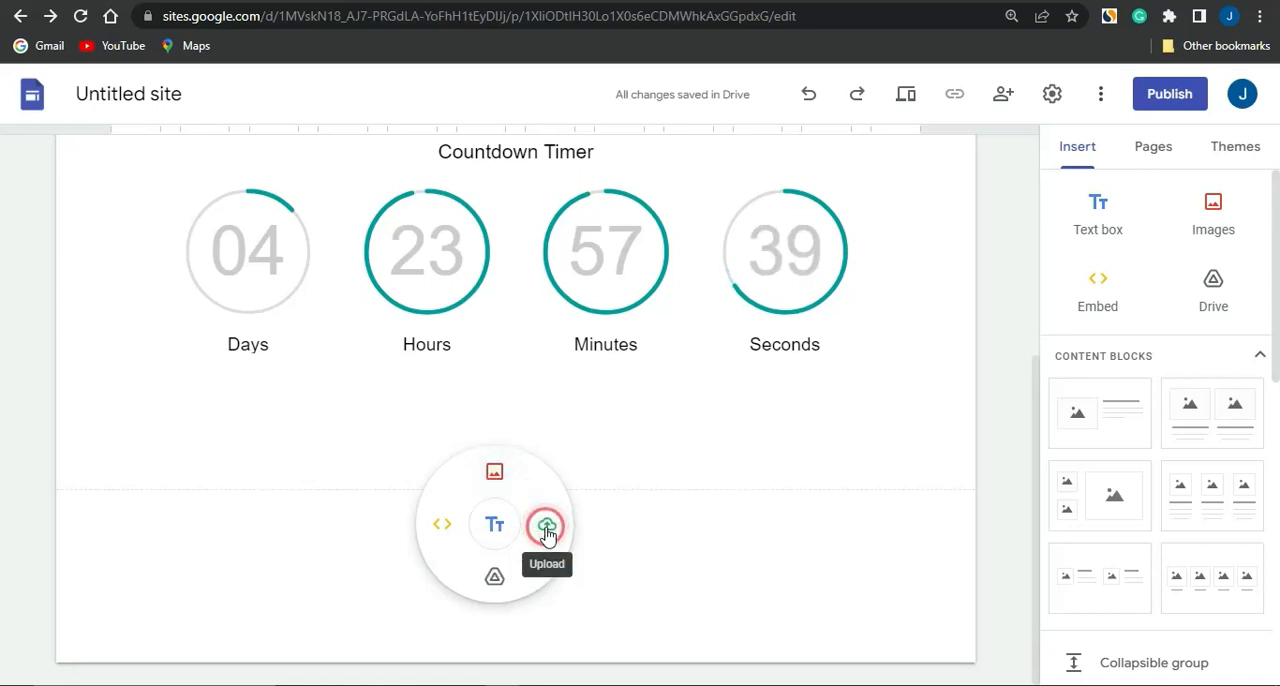
{"action": "left_click", "coordinate": [496, 577]}
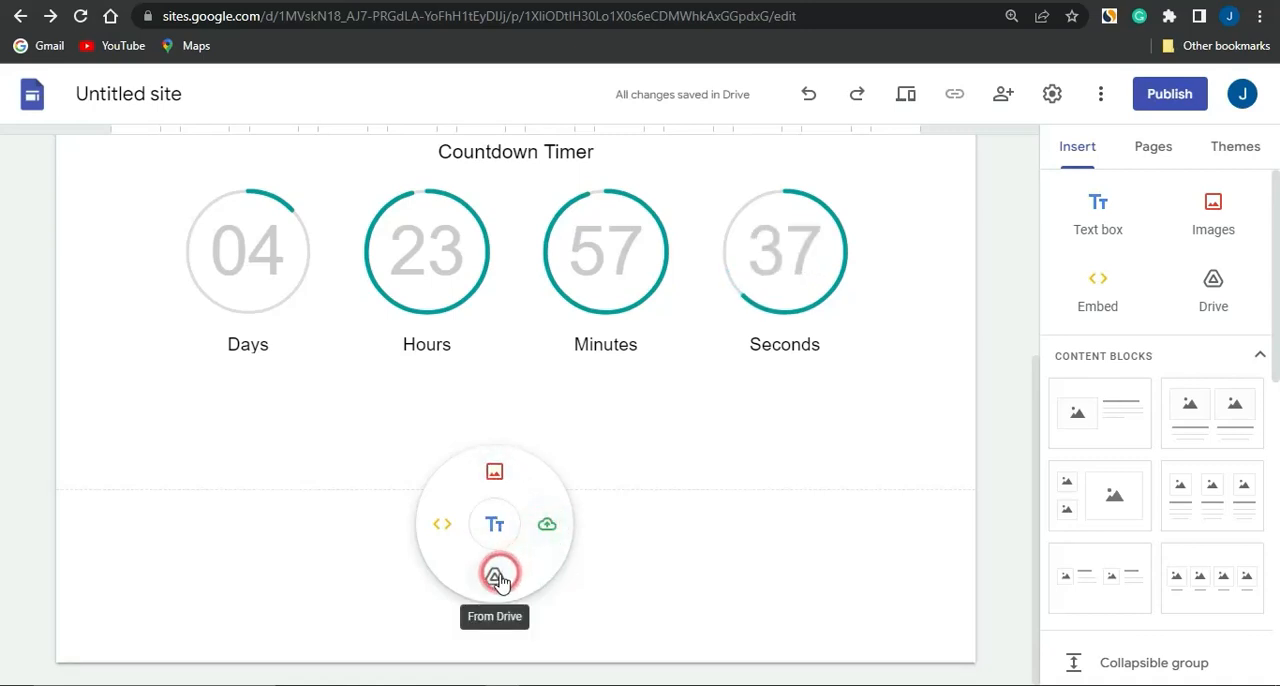
{"action": "left_click", "coordinate": [430, 530]}
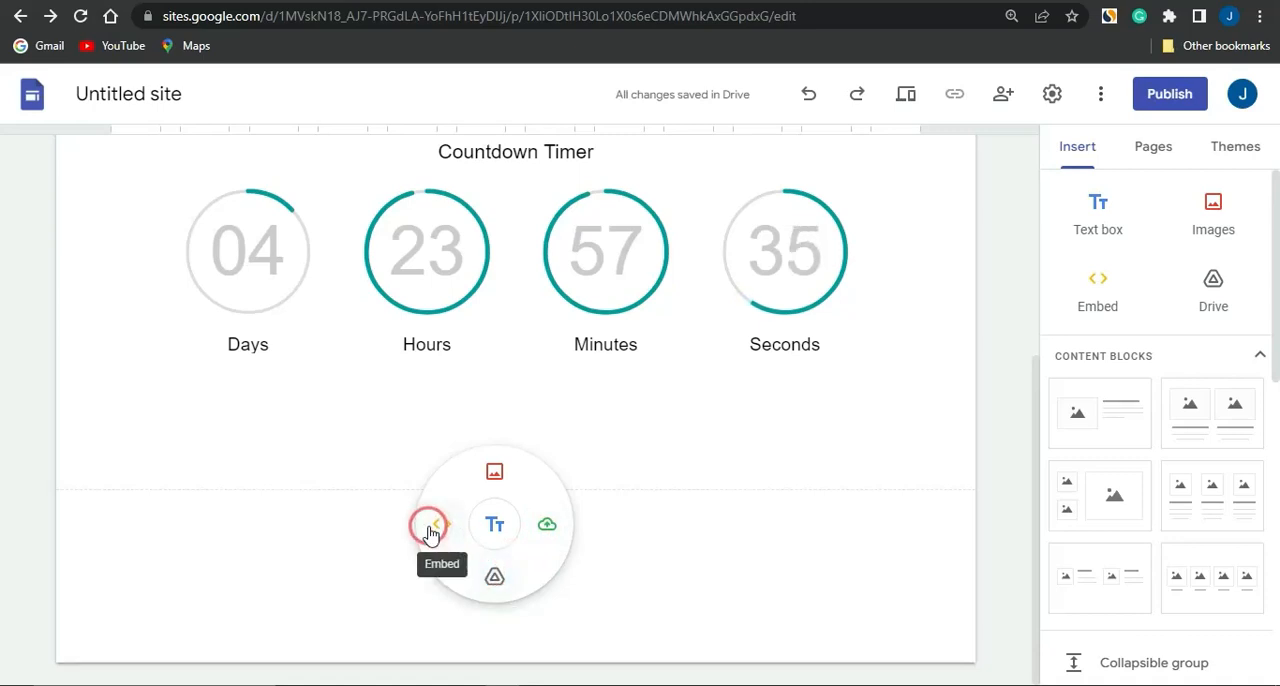
{"action": "left_click", "coordinate": [714, 546]}
{"action": "left_click", "coordinate": [783, 606]}
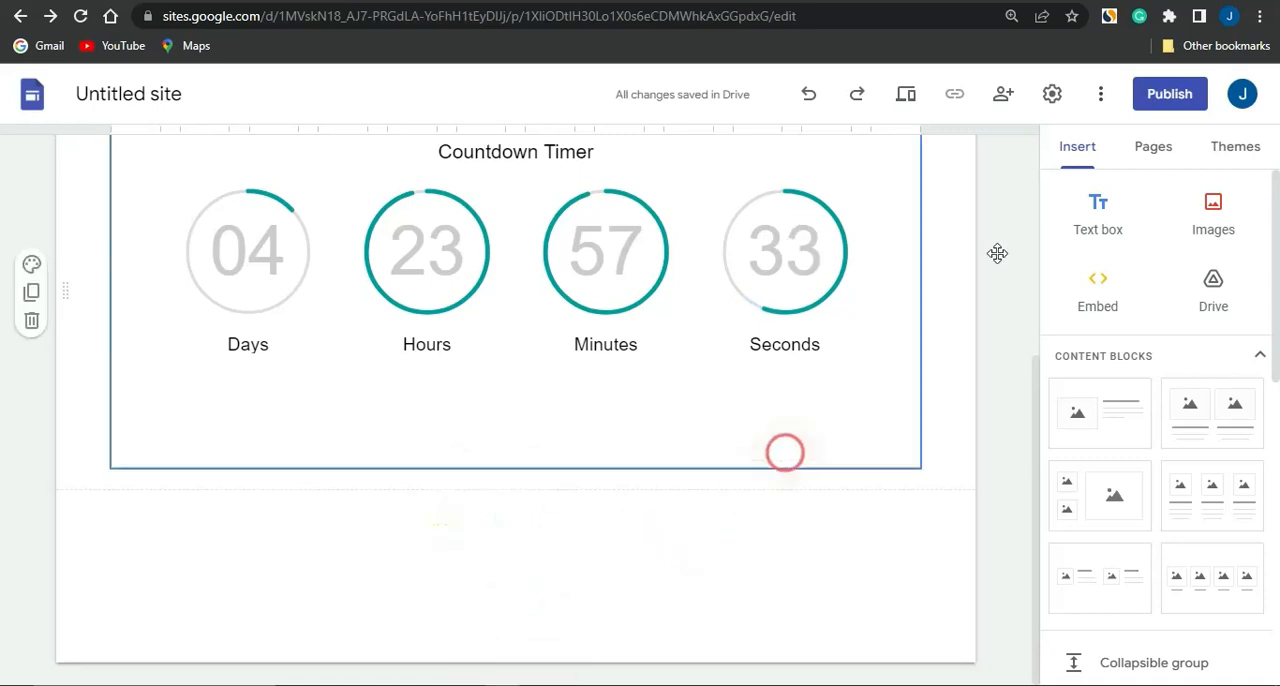
Add a text box below the countdown timer reading "GRAB A FREE AMAZON GIFT CARD NOW"
{"action": "left_click", "coordinate": [1237, 172]}
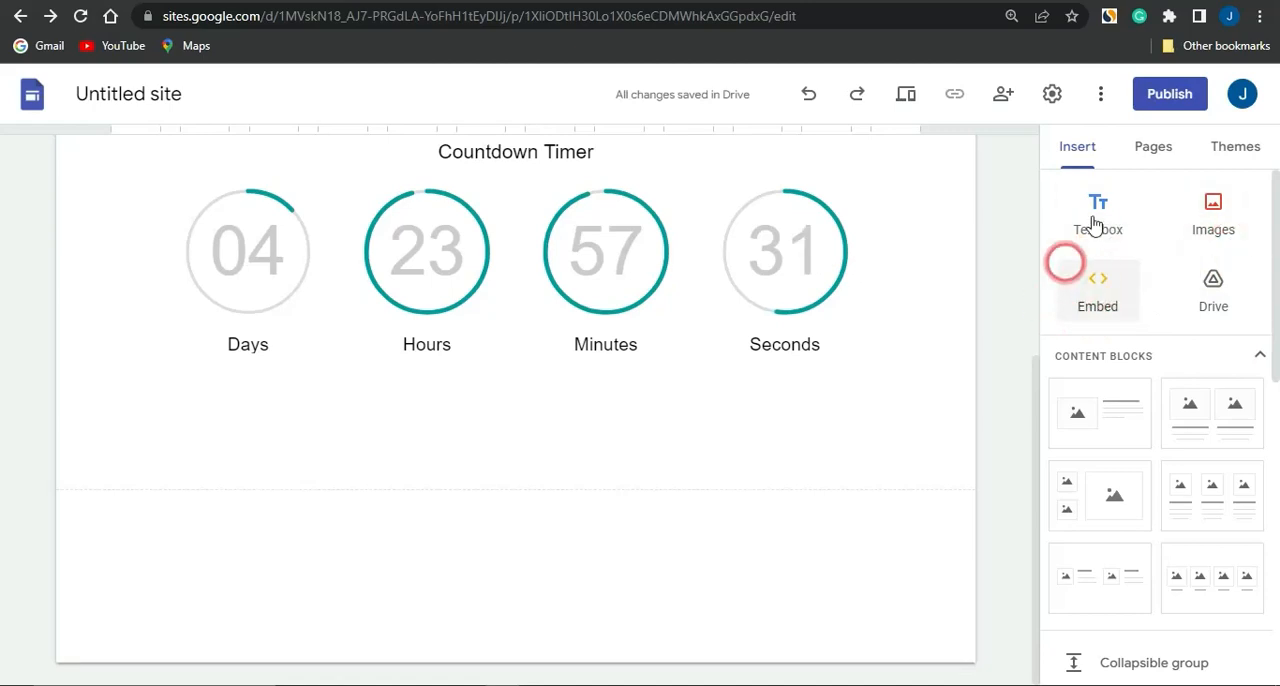
{"action": "left_click", "coordinate": [1102, 228]}
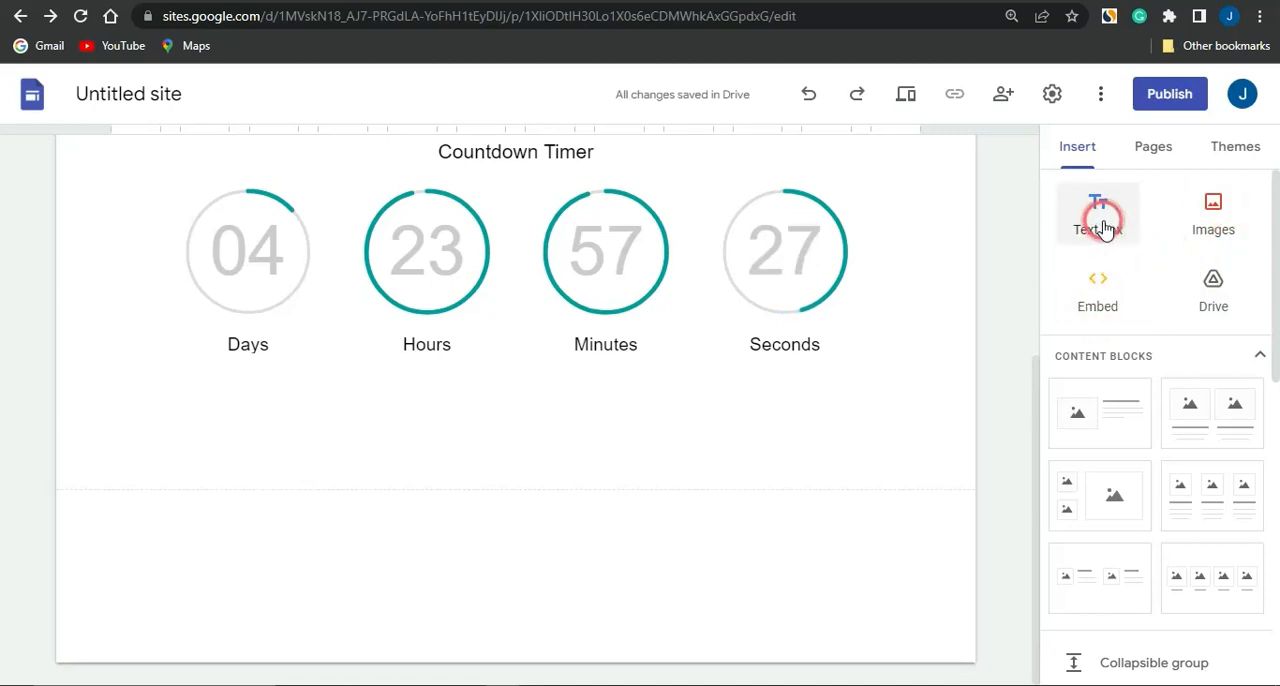
{"action": "left_click", "coordinate": [1105, 229]}
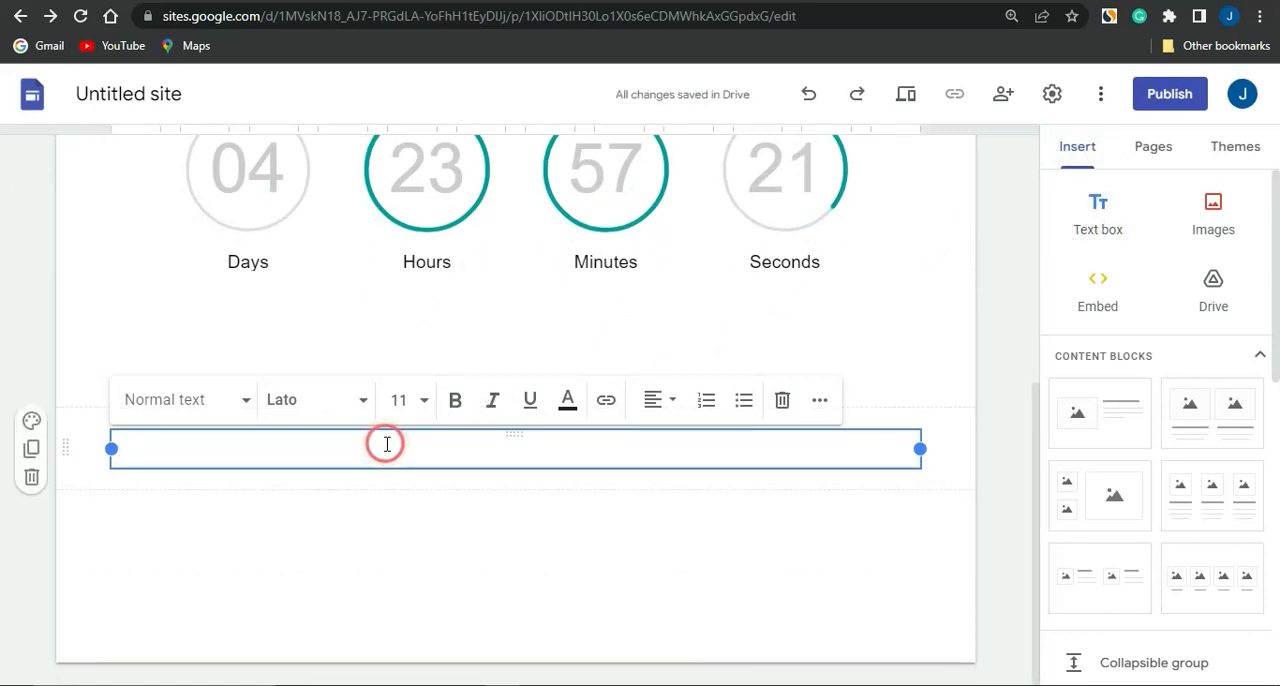
{"action": "type", "text": "GRAB A FREE AMAZON GIFT CARD NOW"}
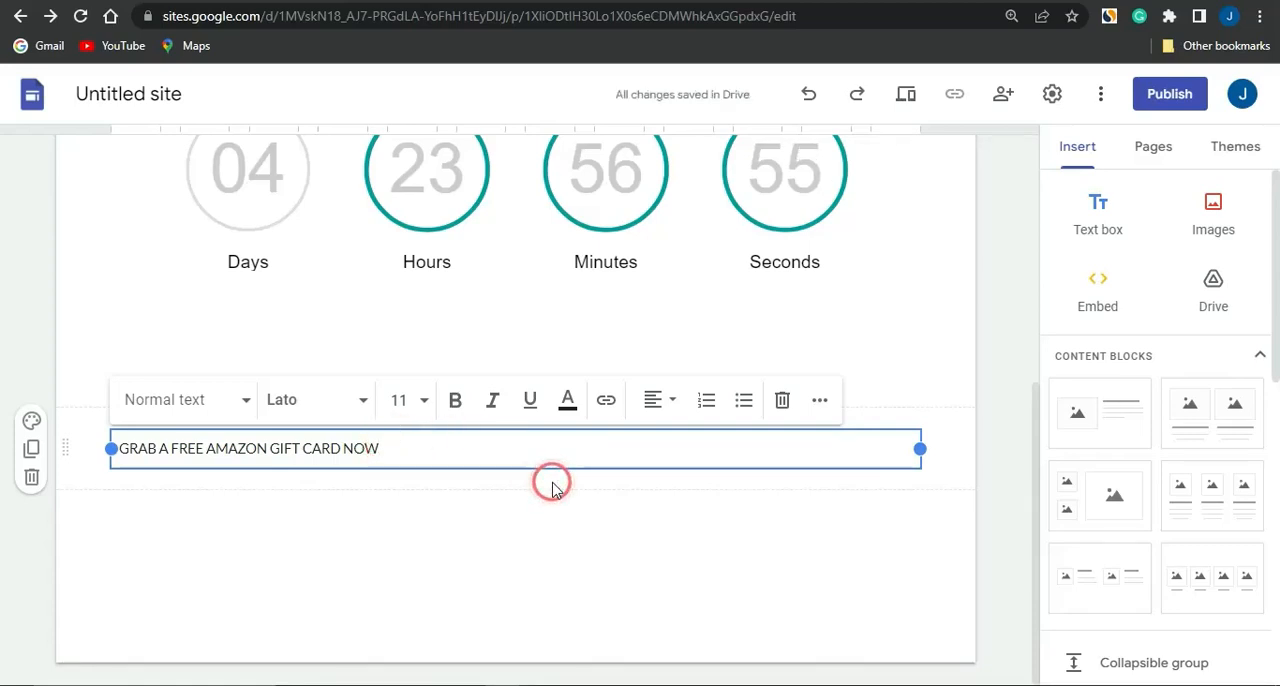
Increase the font size of the whole gift card text line to more than double the default
{"action": "key", "text": "ctrl+a"}
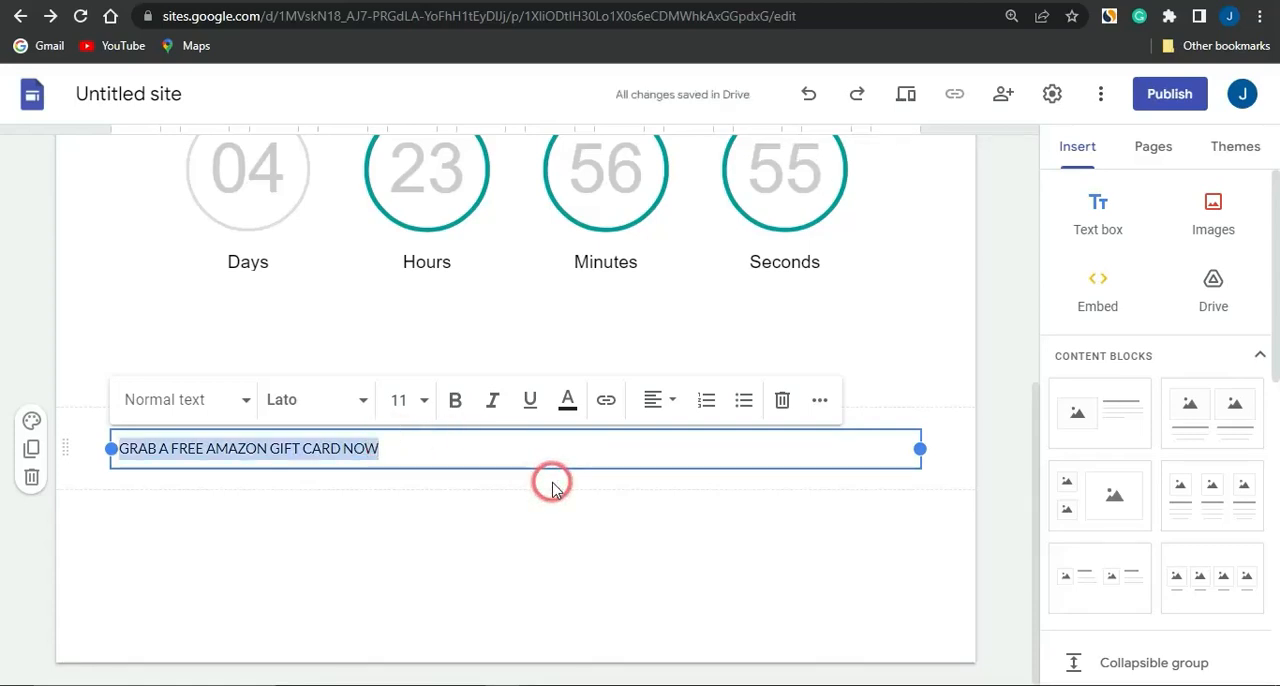
{"action": "left_click", "coordinate": [425, 400]}
{"action": "left_click", "coordinate": [407, 354]}
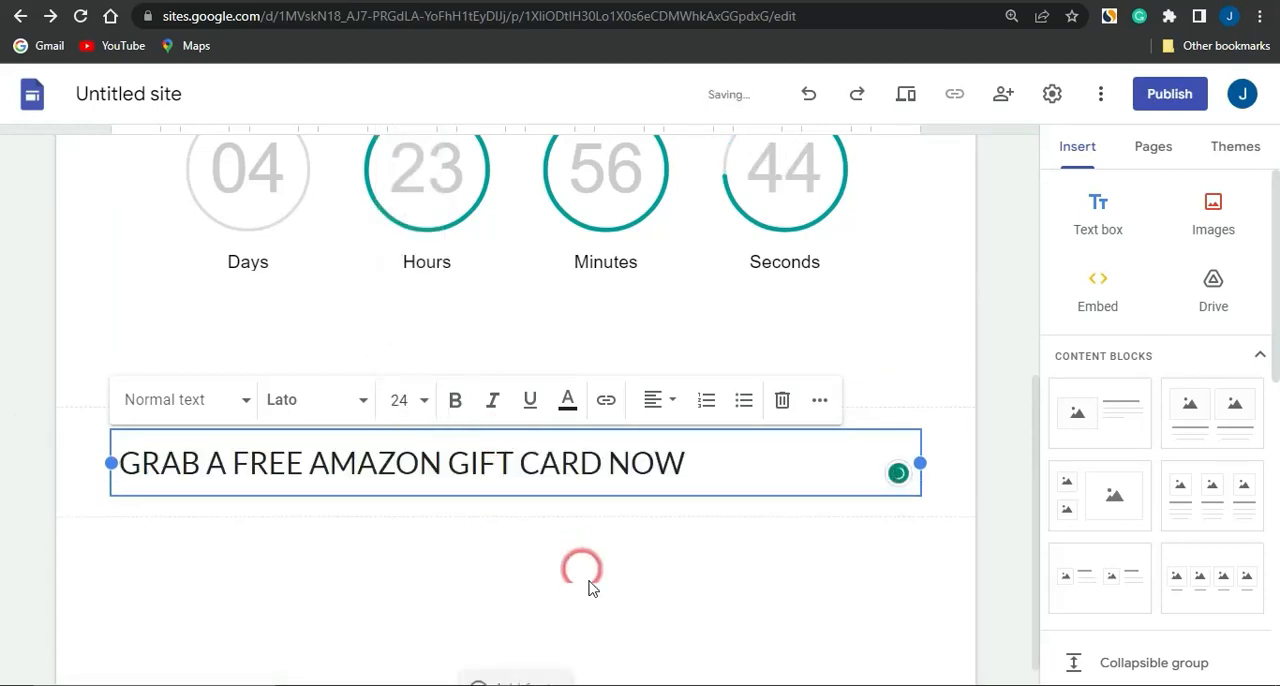
{"action": "left_click", "coordinate": [659, 546]}
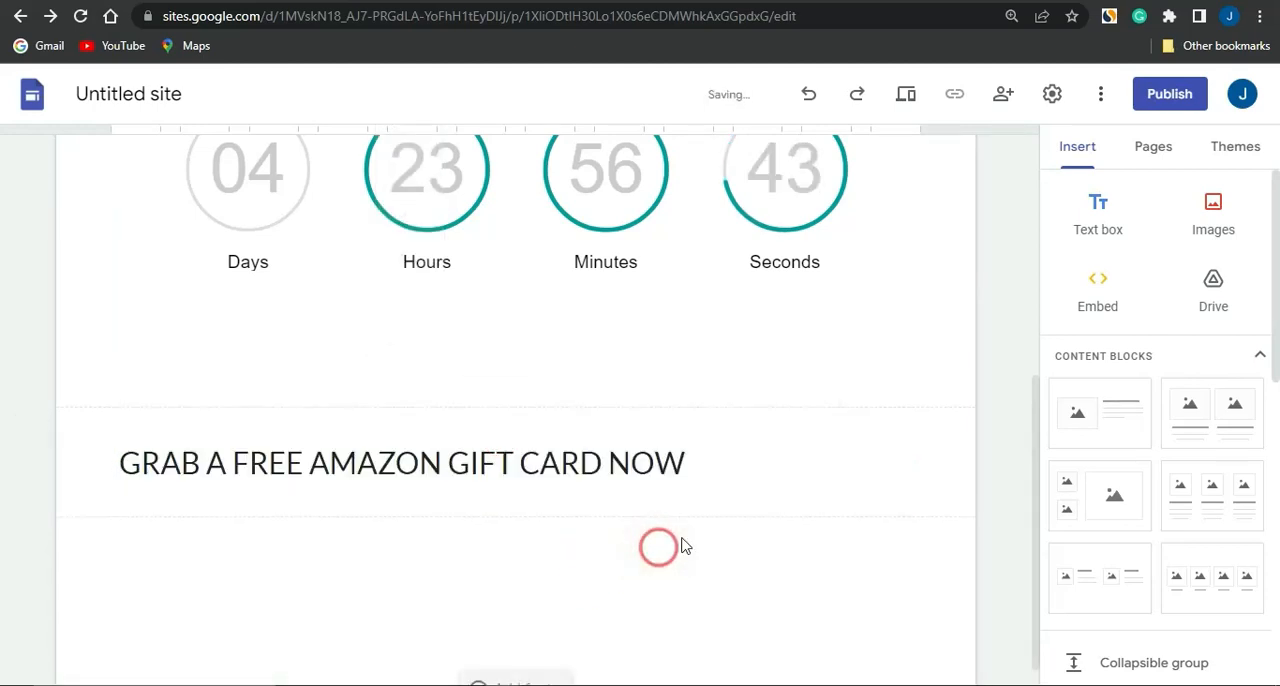
Upload today's Amazon gift card PNG from the Downloads folder and place it below the text line
{"action": "scroll", "coordinate": [773, 548], "scroll_direction": "down", "scroll_amount": 1}
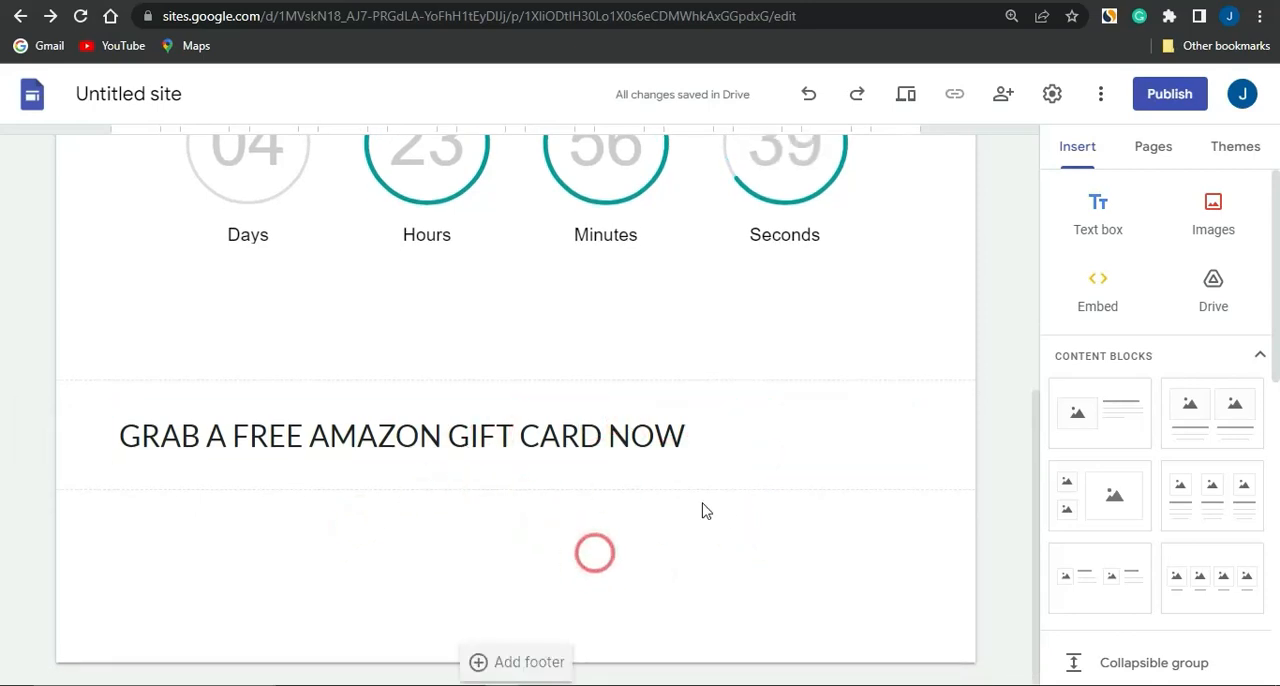
{"action": "left_click", "coordinate": [1241, 211]}
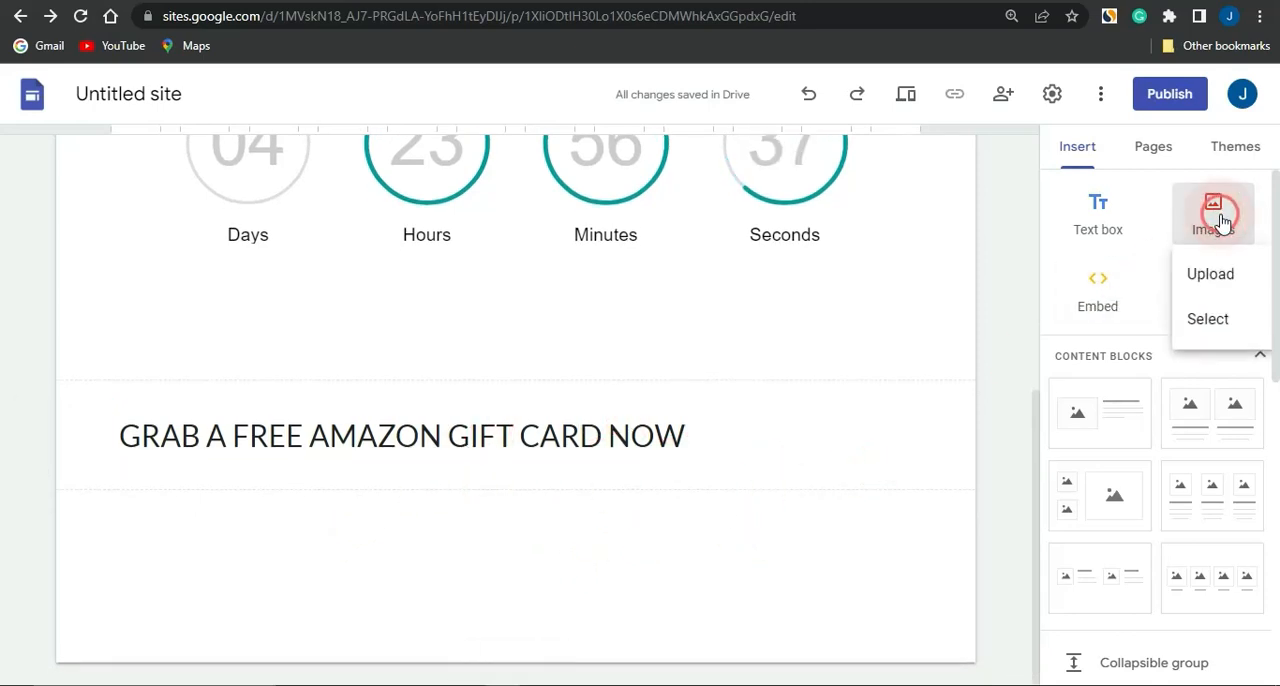
{"action": "left_click", "coordinate": [1207, 276]}
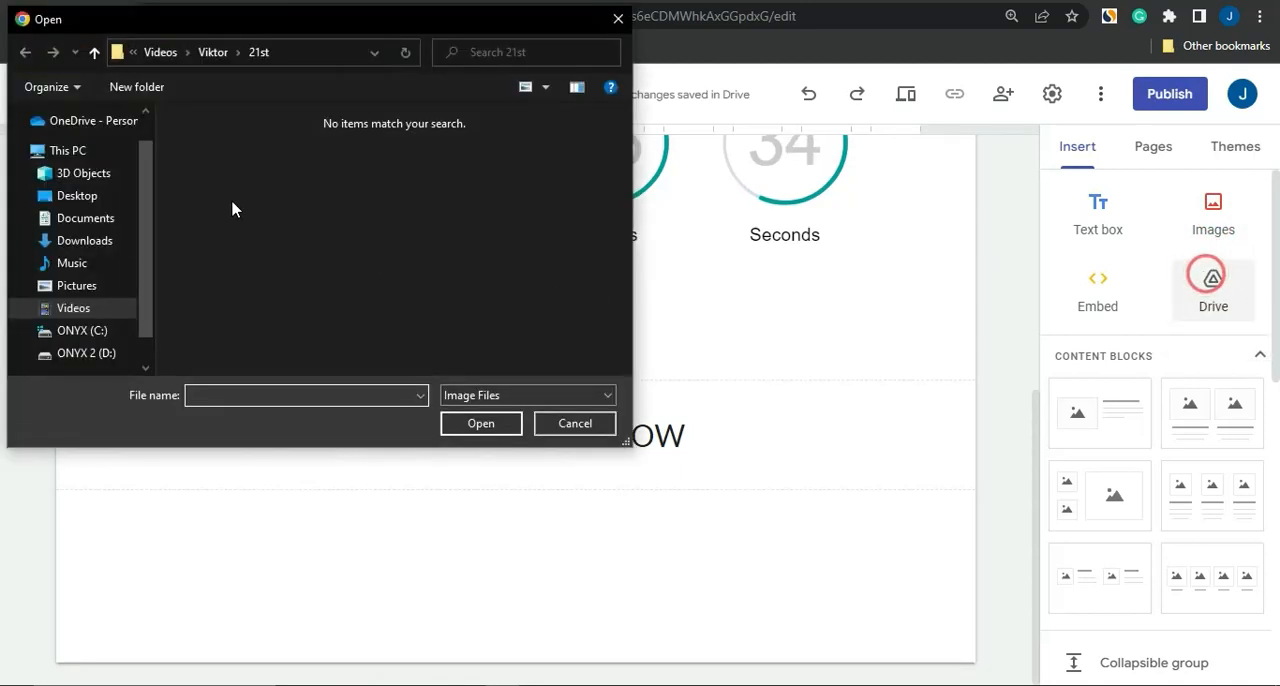
{"action": "left_click", "coordinate": [119, 241]}
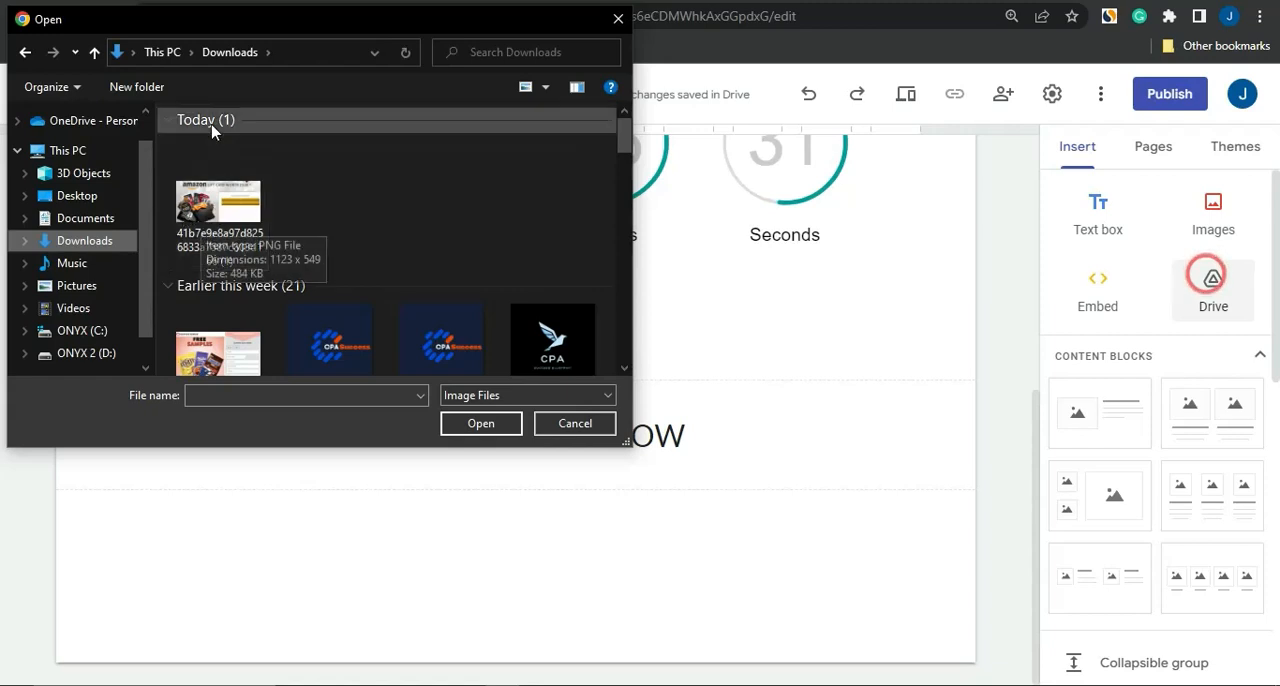
{"action": "double_click", "coordinate": [214, 197]}
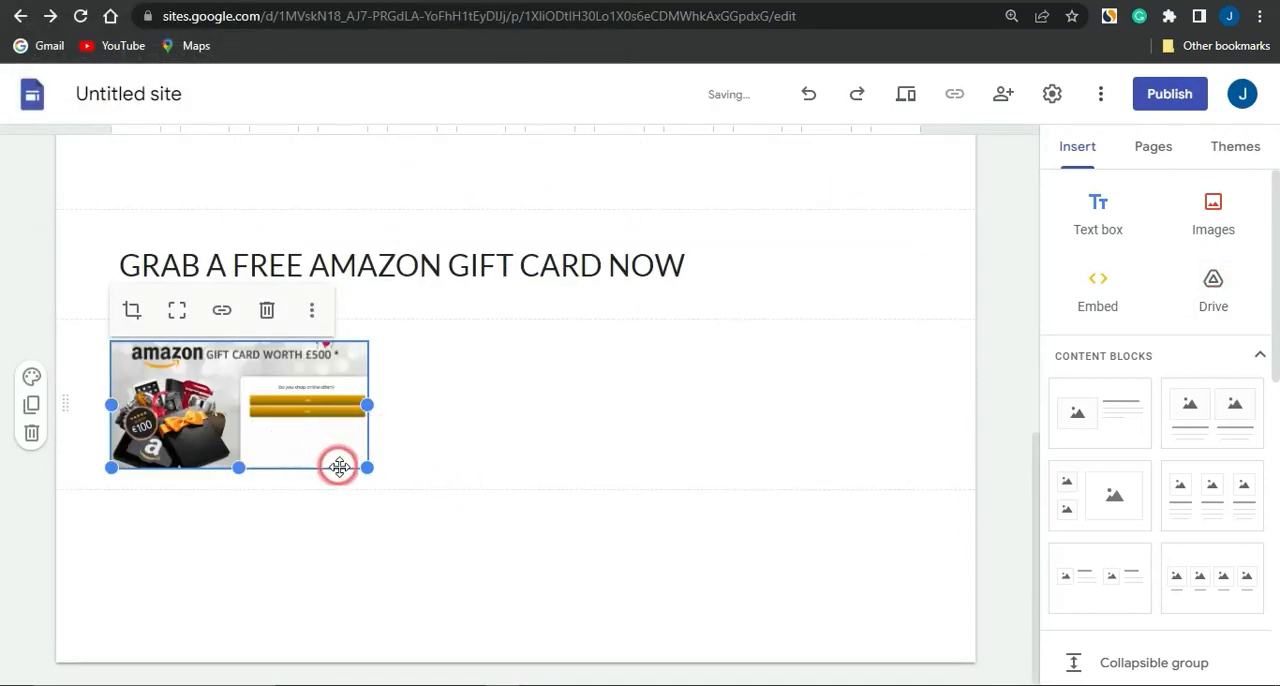
Enlarge the Amazon gift card image to the full content width and increase its height to show the headline
{"action": "left_click_drag", "start_coordinate": [365, 469], "coordinate": [505, 552]}
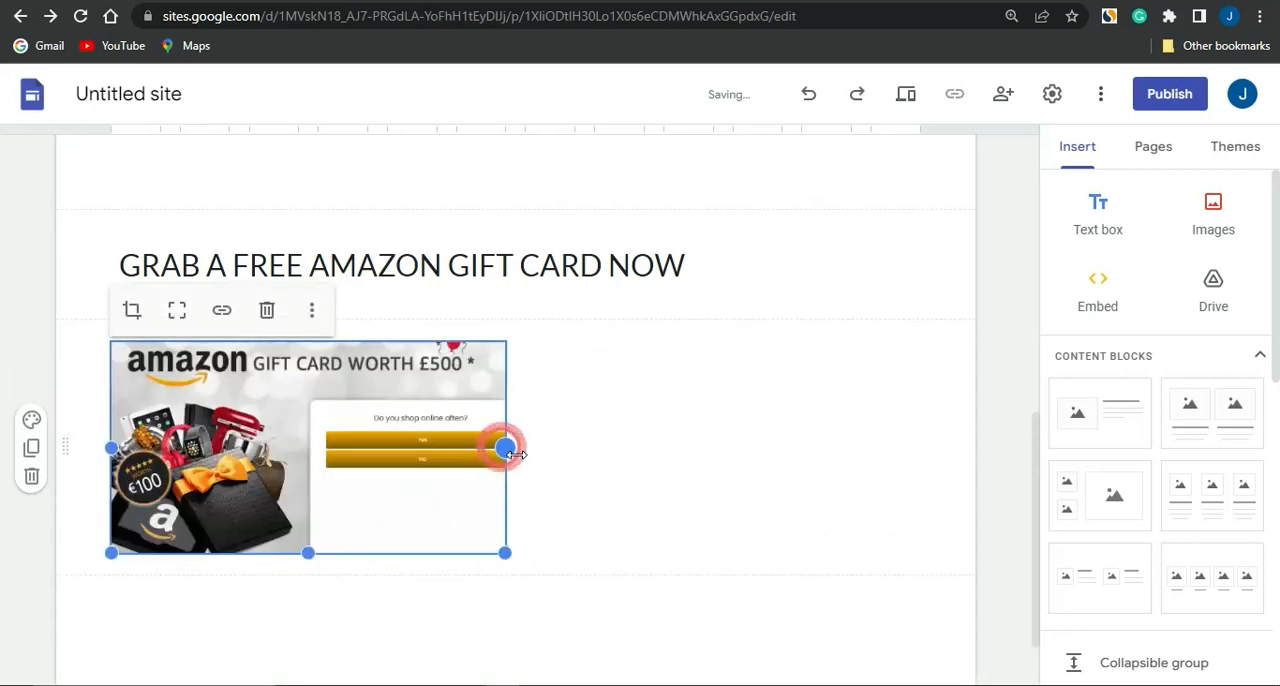
{"action": "left_click_drag", "start_coordinate": [505, 447], "coordinate": [780, 525]}
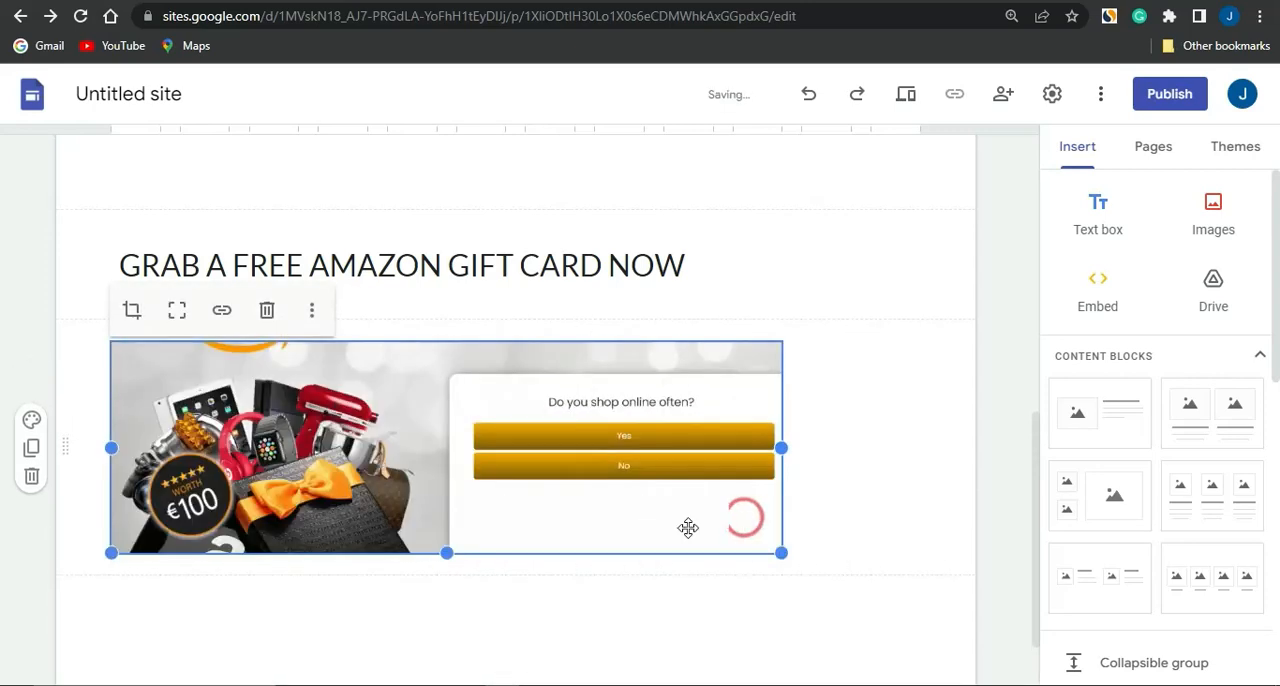
{"action": "left_click_drag", "start_coordinate": [446, 556], "coordinate": [444, 562]}
{"action": "left_click_drag", "start_coordinate": [446, 553], "coordinate": [446, 602]}
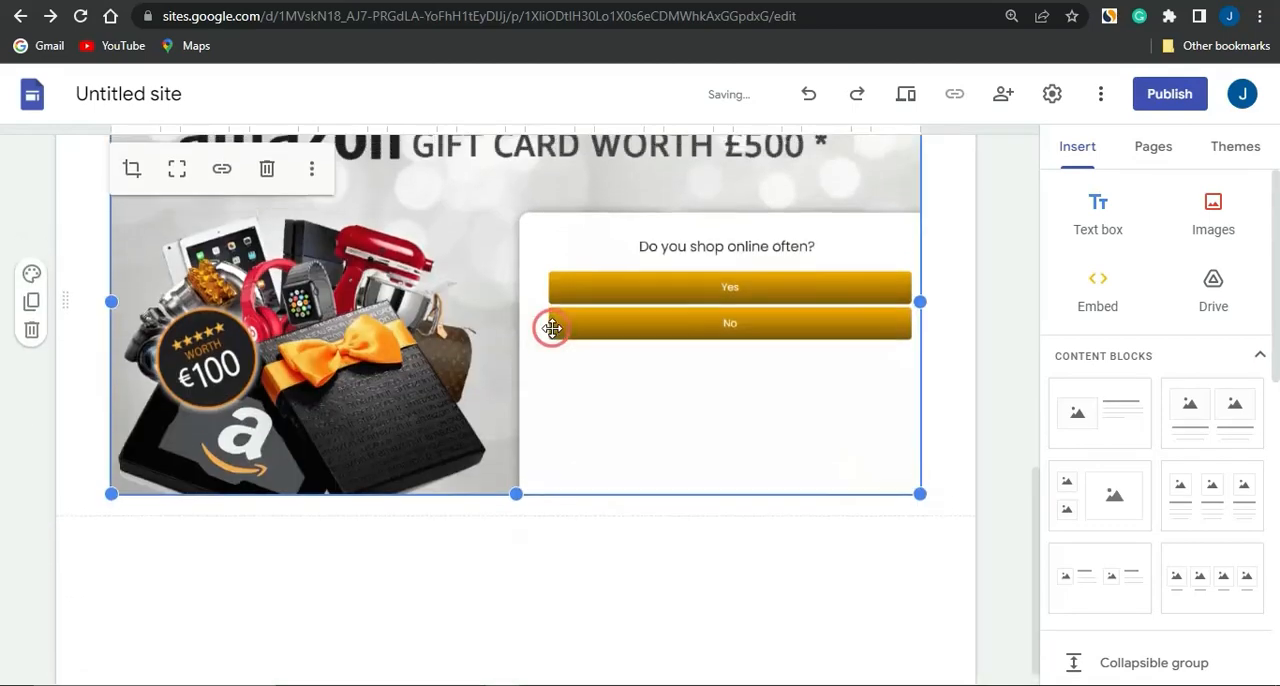
Insert a button named "CLAIM NOW" for the Amazon gift card offer
{"action": "scroll", "coordinate": [551, 329], "scroll_direction": "up", "scroll_amount": 3}
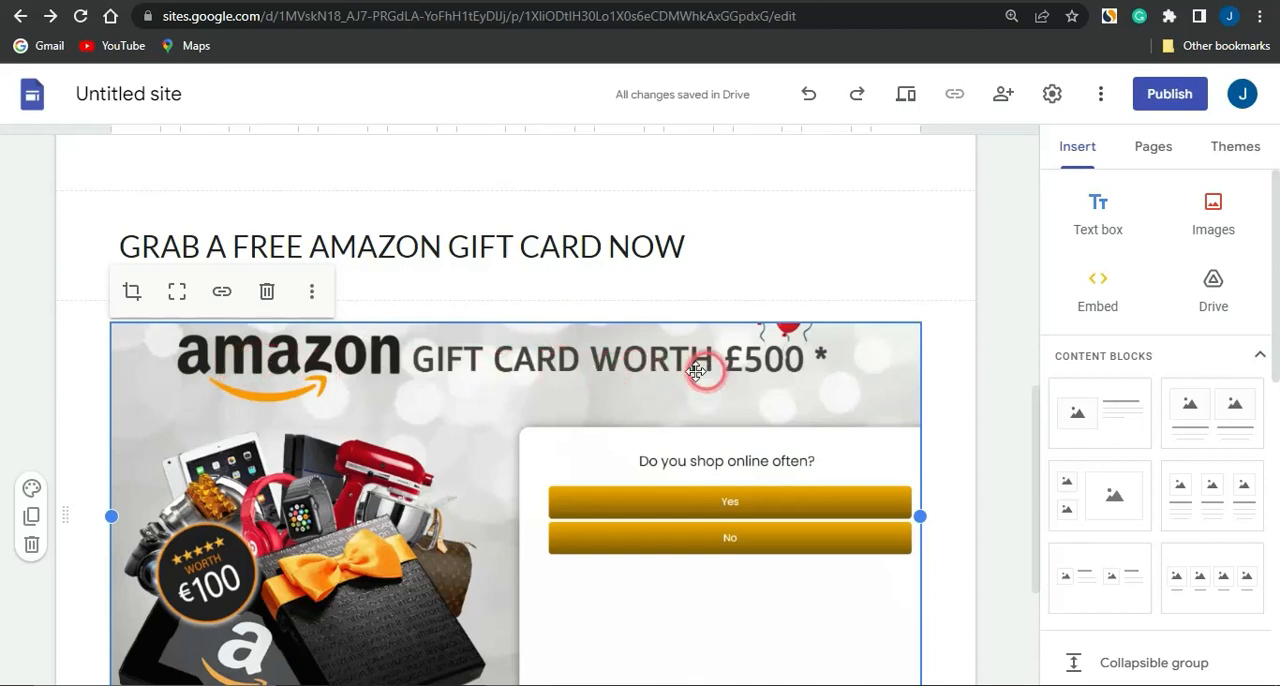
{"action": "scroll", "coordinate": [705, 397], "scroll_direction": "down", "scroll_amount": 3}
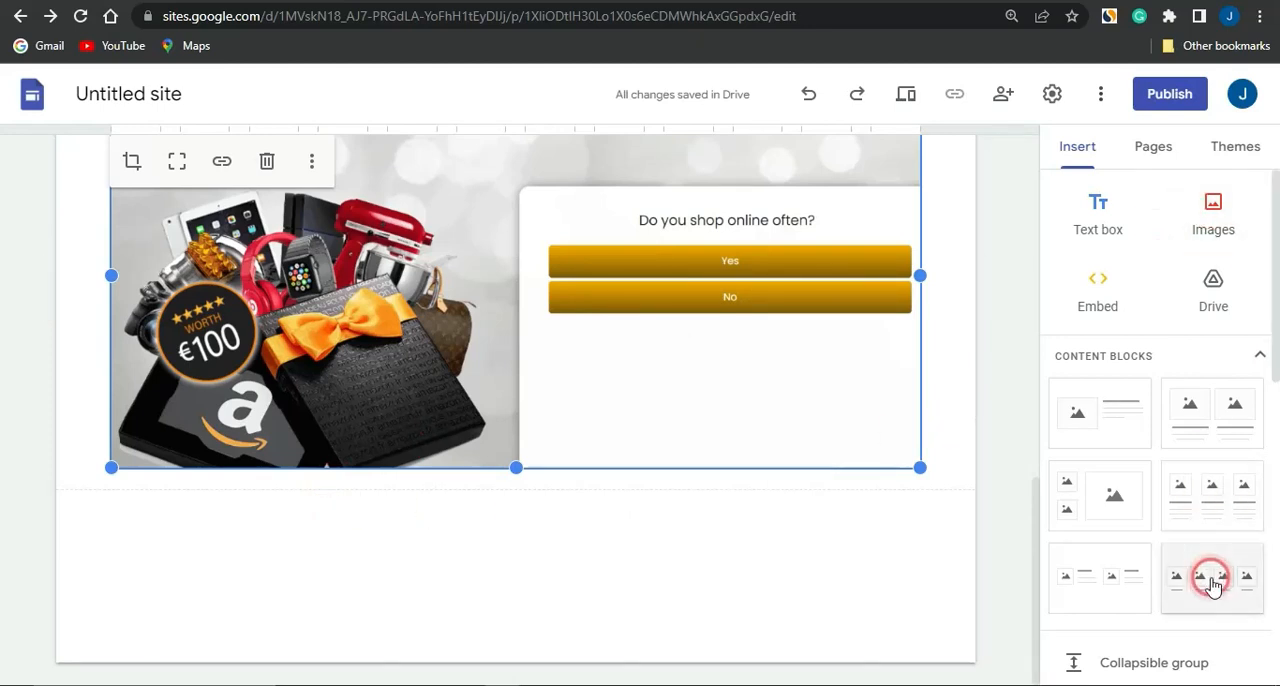
{"action": "scroll", "coordinate": [1209, 580], "scroll_direction": "down", "scroll_amount": 3}
{"action": "scroll", "coordinate": [1211, 580], "scroll_direction": "down", "scroll_amount": 1}
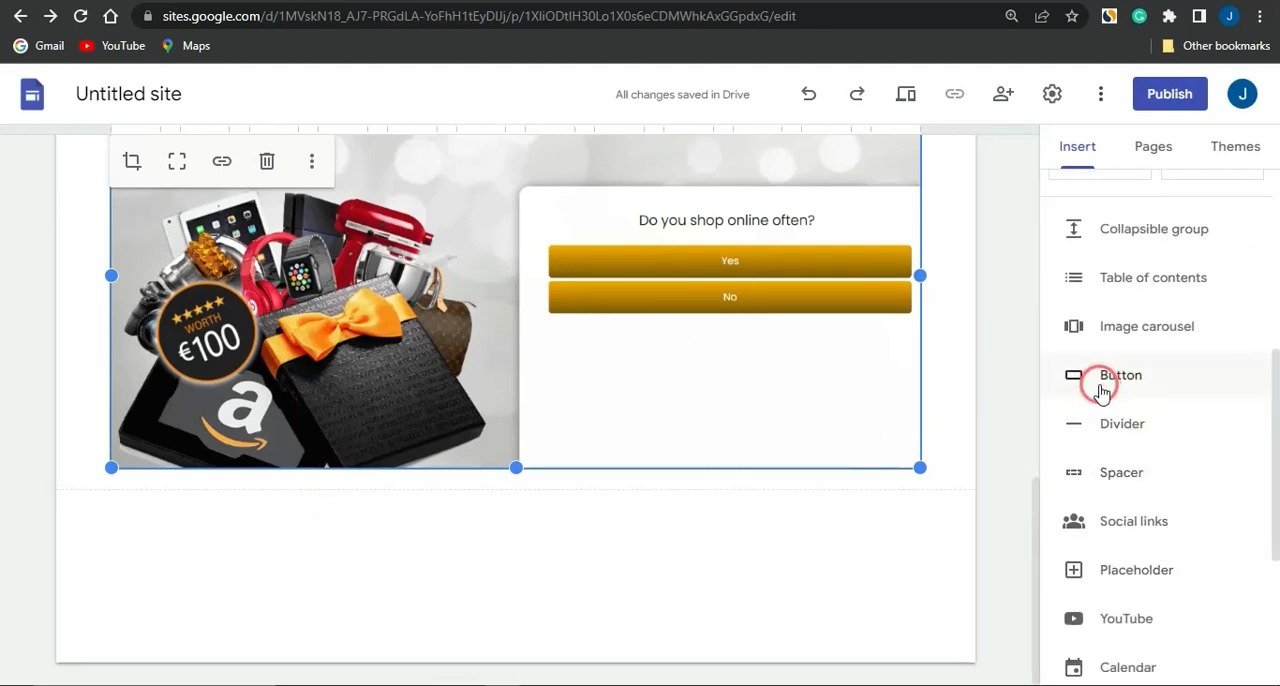
{"action": "left_click", "coordinate": [1102, 388]}
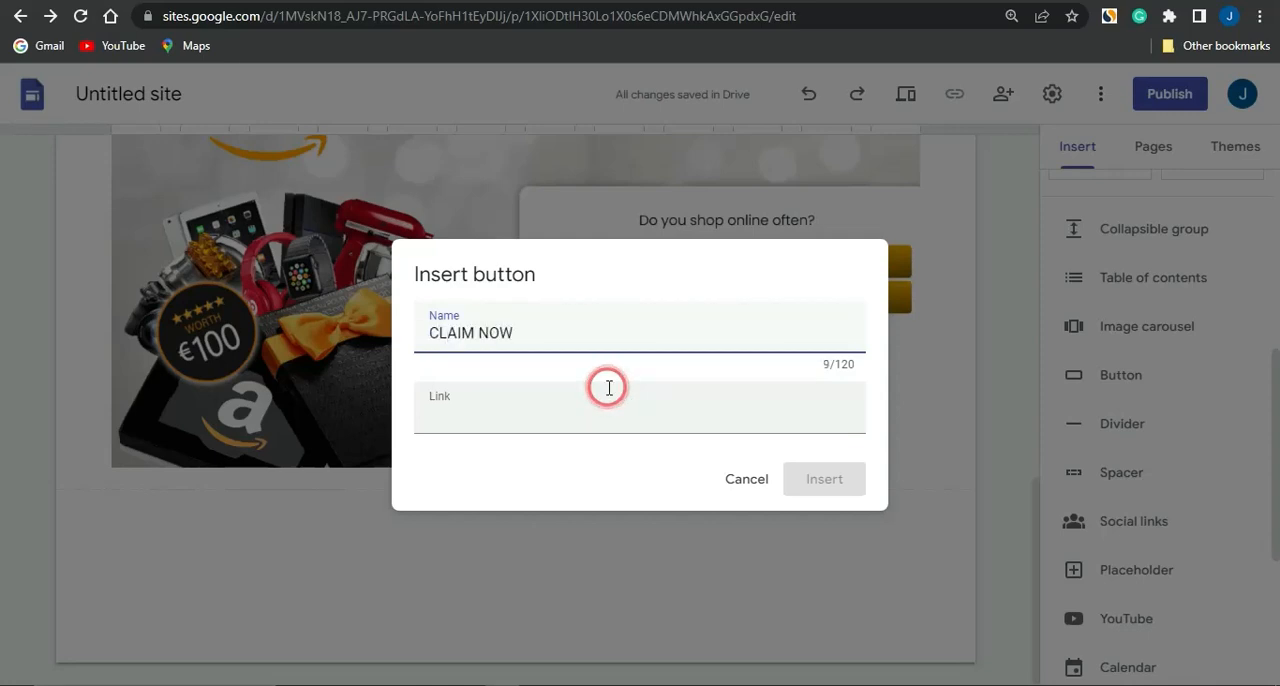
{"action": "left_click", "coordinate": [496, 412]}
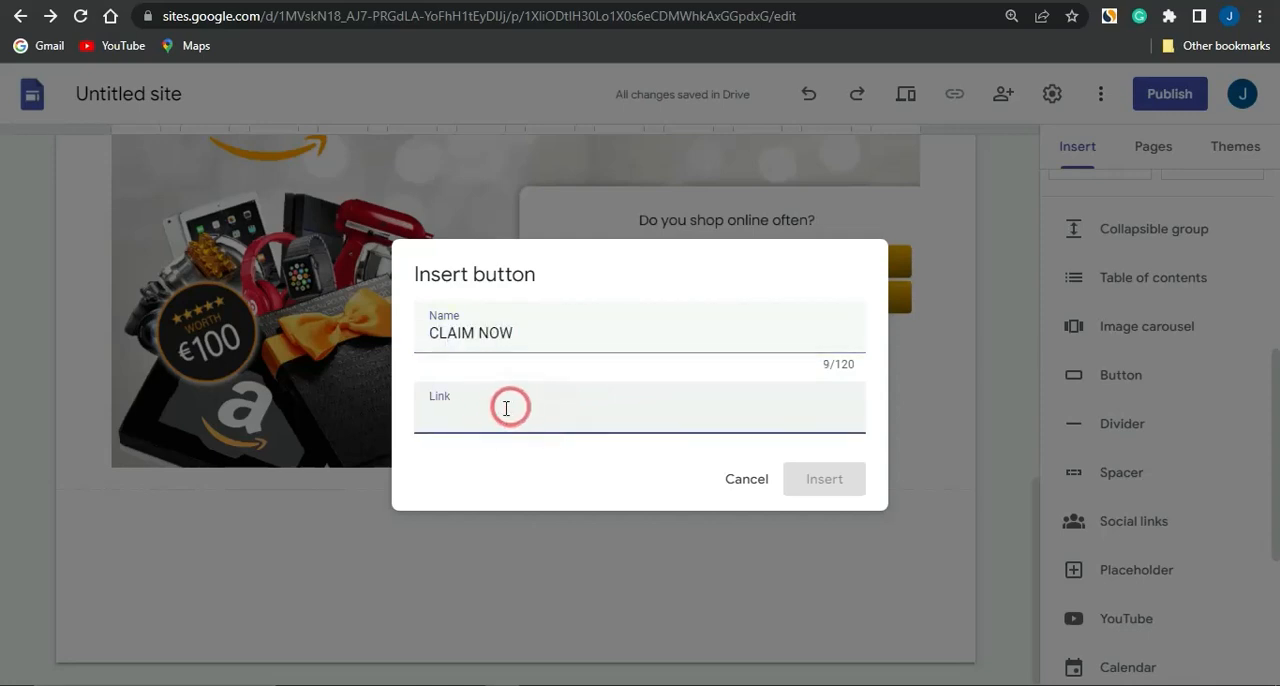
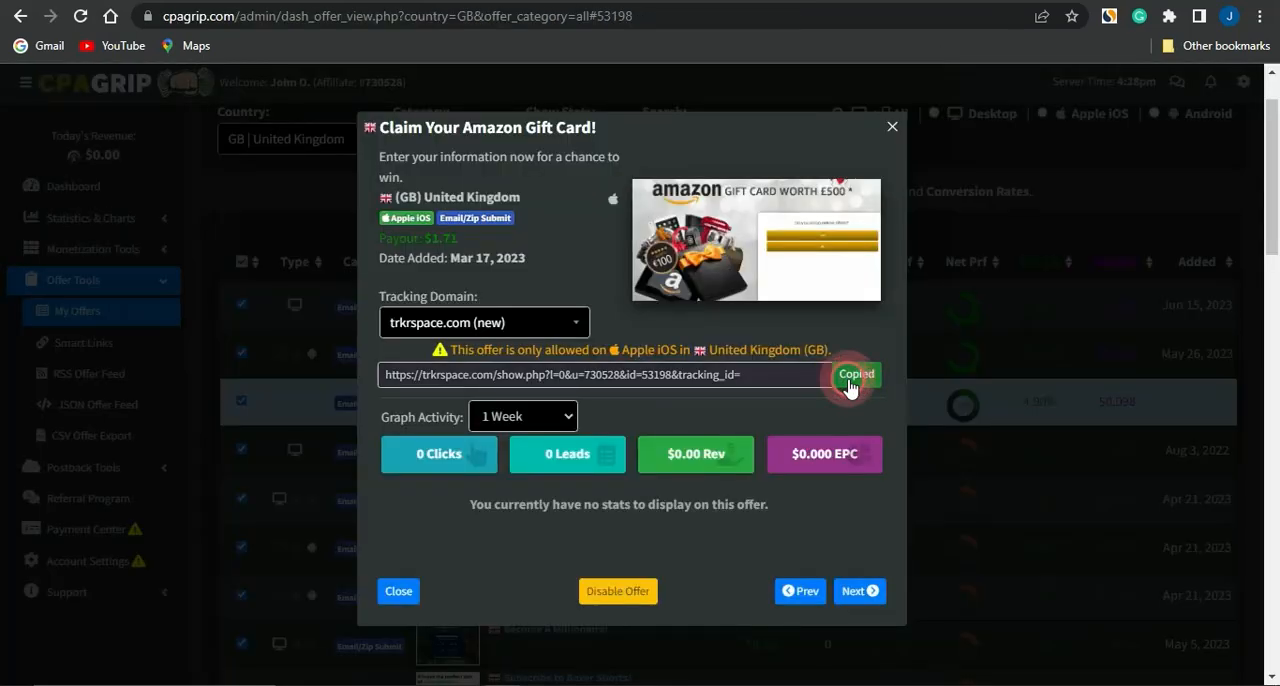
Copy the CPAGrip offer's tracking link, switch back to Google Sites and insert the CLAIM NOW button with that link
{"action": "left_click", "coordinate": [848, 384]}
{"action": "left_click", "coordinate": [516, 2]}
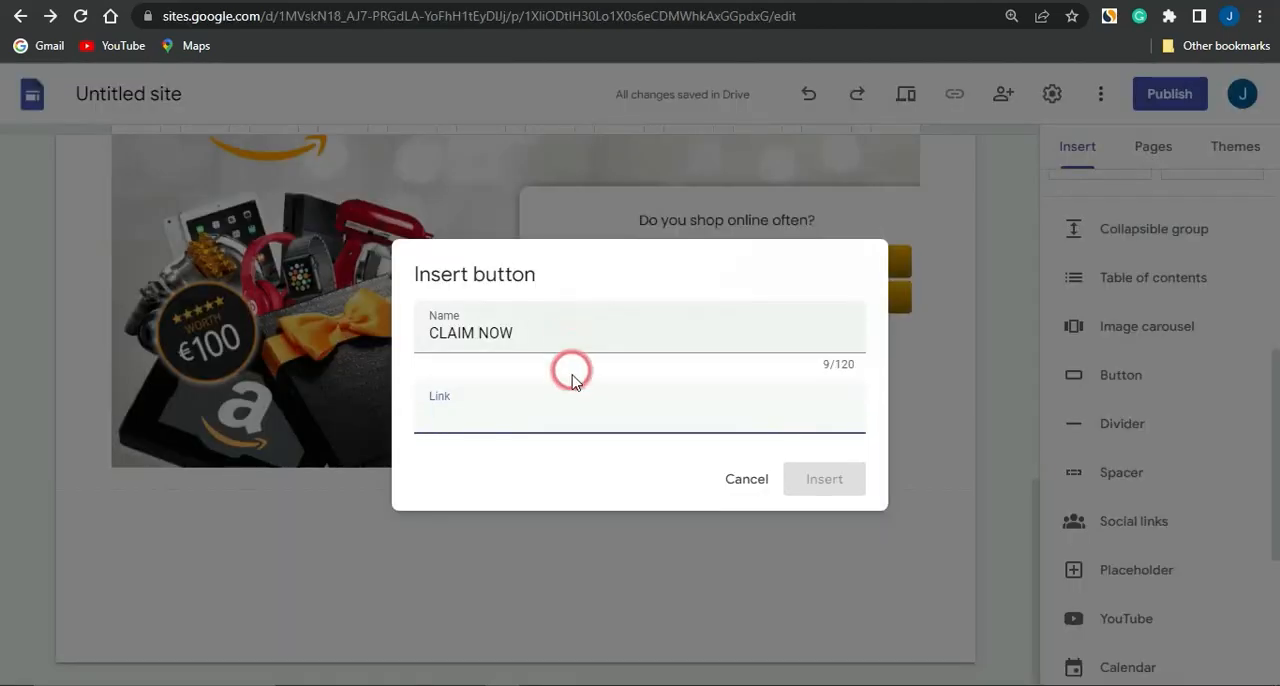
{"action": "key", "text": "ctrl+v"}
{"action": "left_click", "coordinate": [826, 481]}
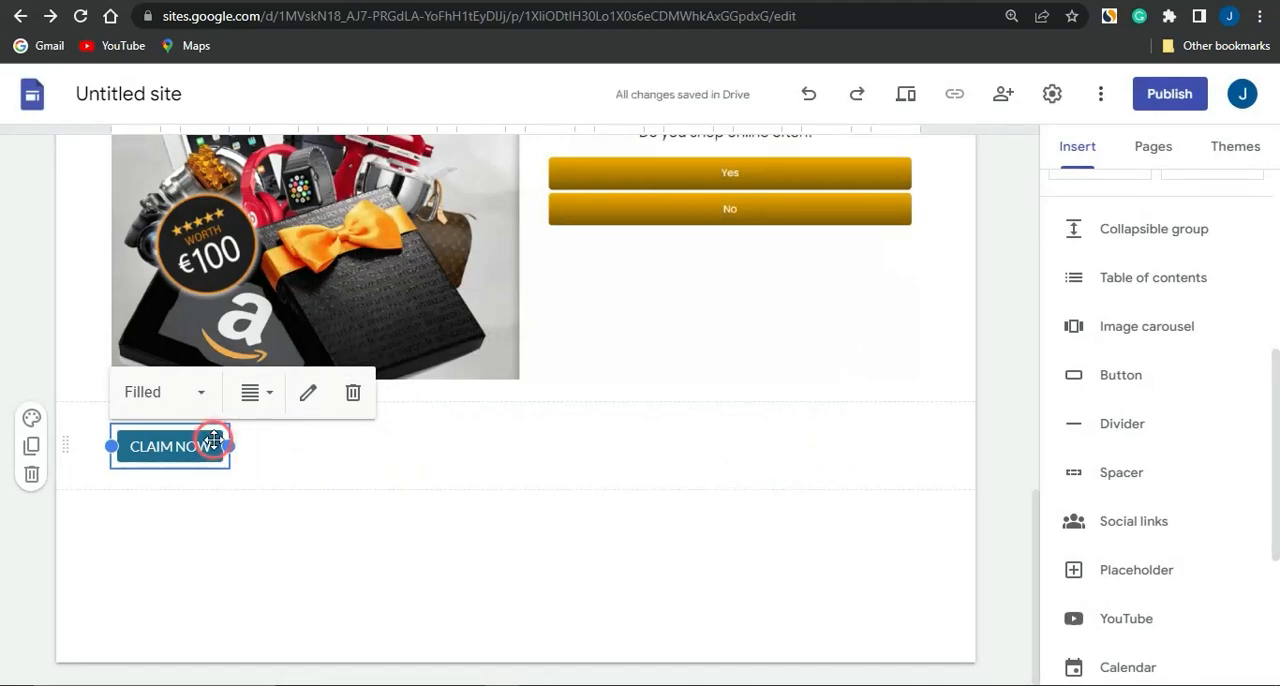
Centre the CLAIM NOW button across the full content width and set its section colours to Style 3
{"action": "left_click", "coordinate": [304, 407]}
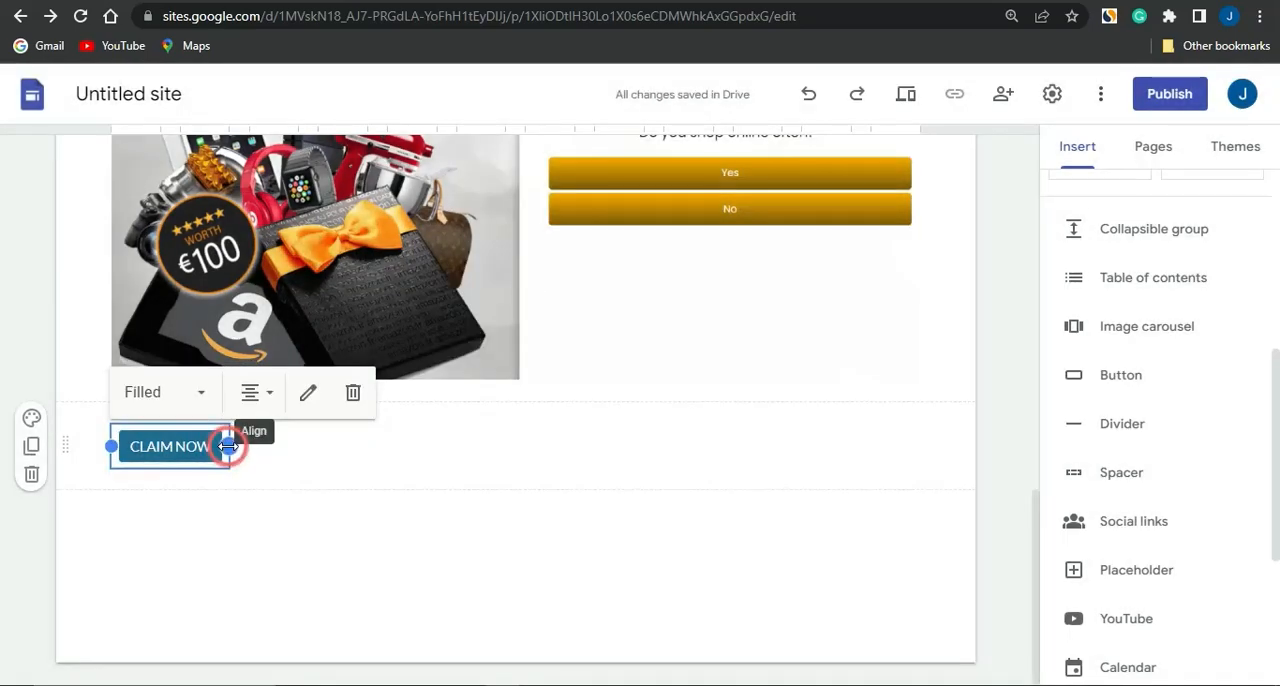
{"action": "left_click_drag", "start_coordinate": [228, 446], "coordinate": [951, 420]}
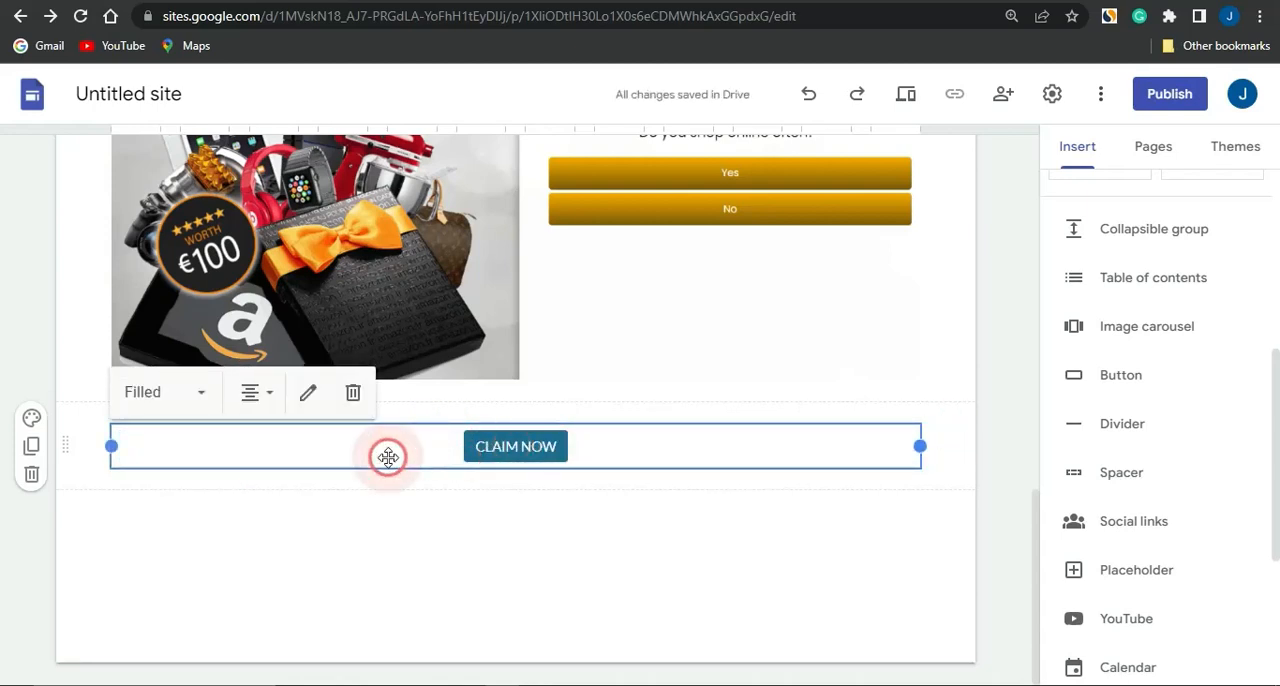
{"action": "left_click", "coordinate": [31, 417]}
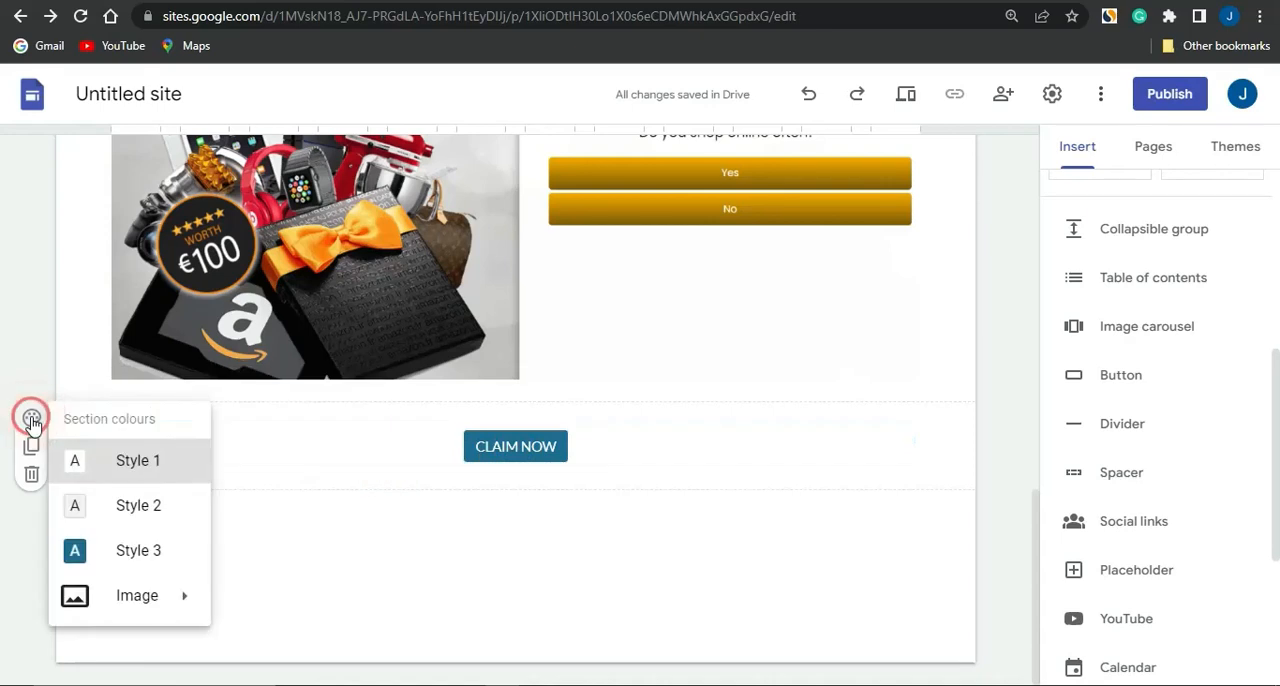
{"action": "left_click", "coordinate": [126, 505]}
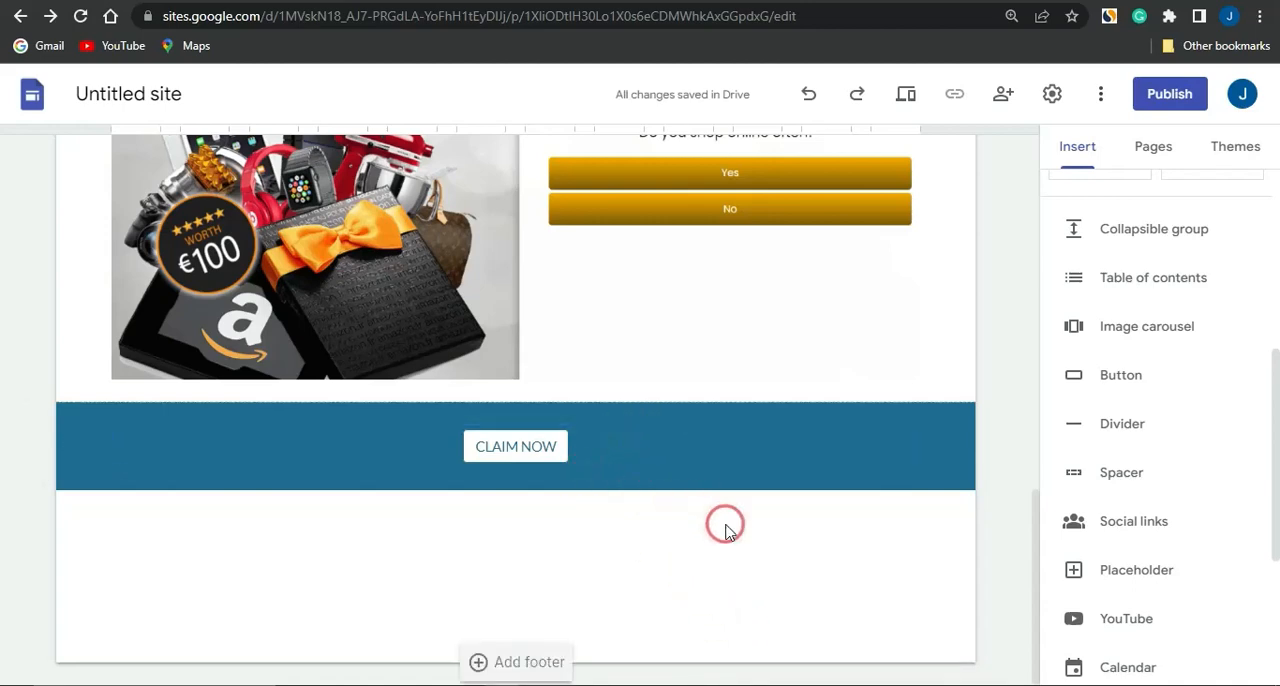
Open link insertion for the Amazon gift card image above the CLAIM NOW button
{"action": "scroll", "coordinate": [583, 569], "scroll_direction": "up", "scroll_amount": 4}
{"action": "scroll", "coordinate": [585, 577], "scroll_direction": "down", "scroll_amount": 4}
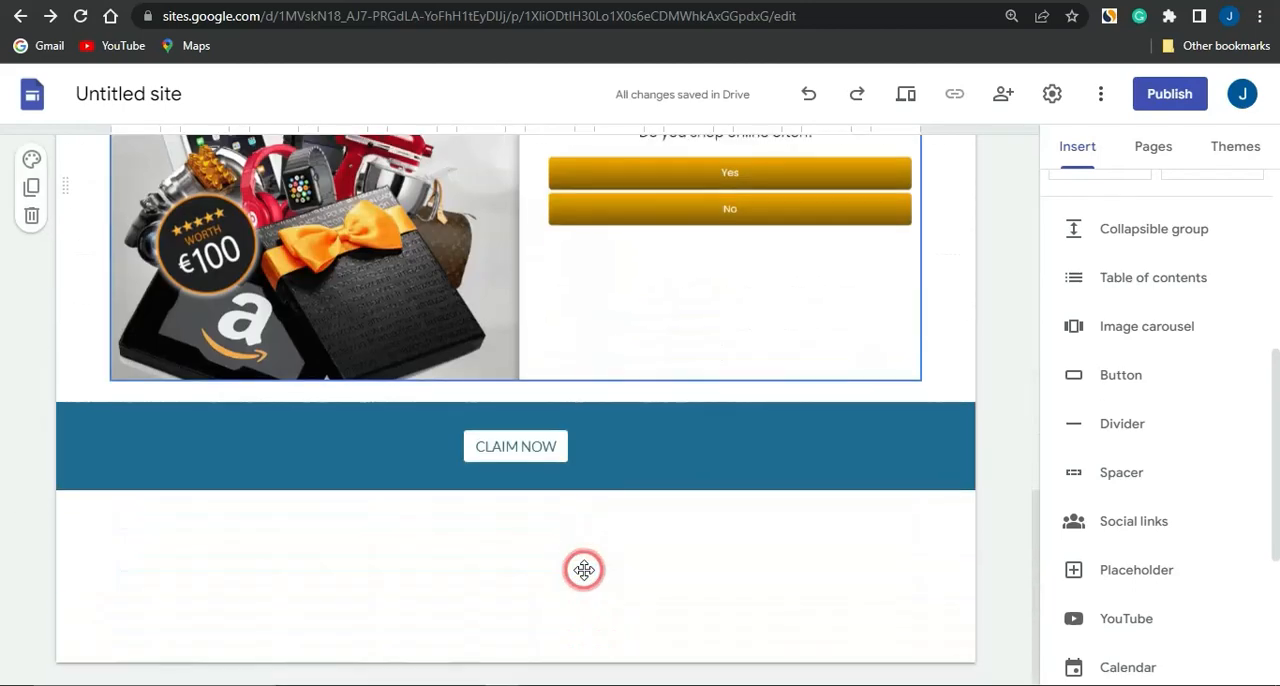
{"action": "scroll", "coordinate": [584, 570], "scroll_direction": "up", "scroll_amount": 2}
{"action": "left_click", "coordinate": [482, 392]}
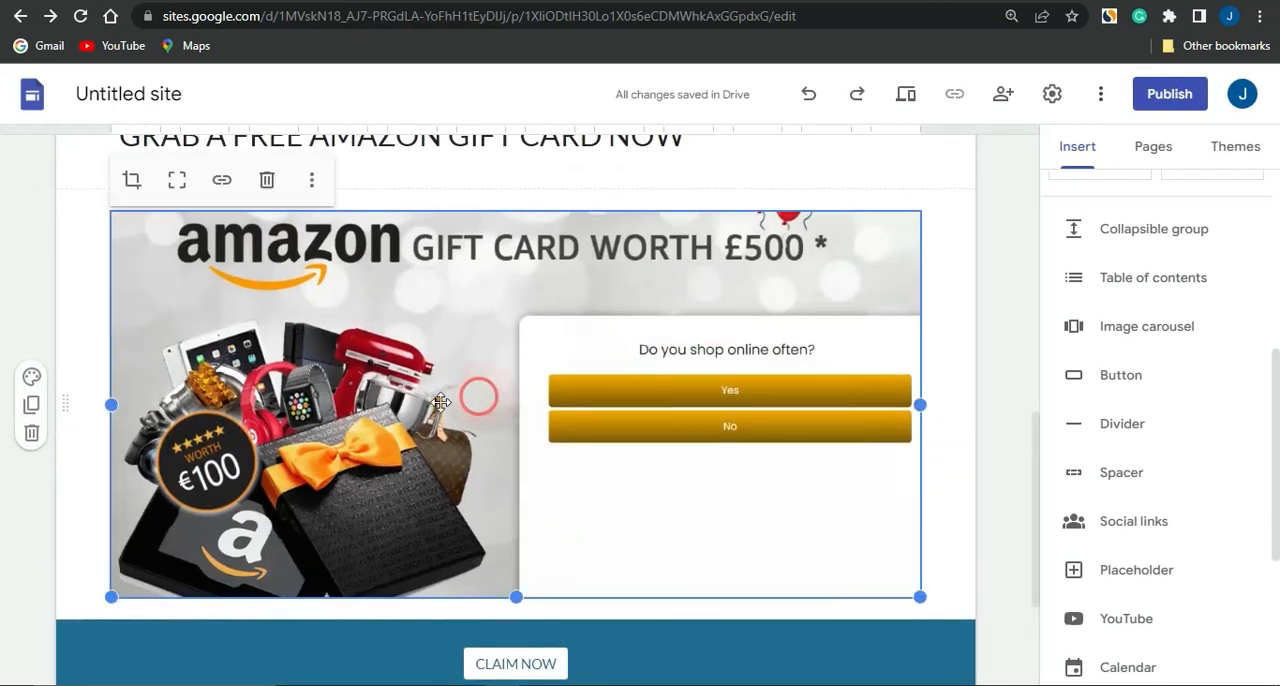
{"action": "left_click", "coordinate": [224, 183]}
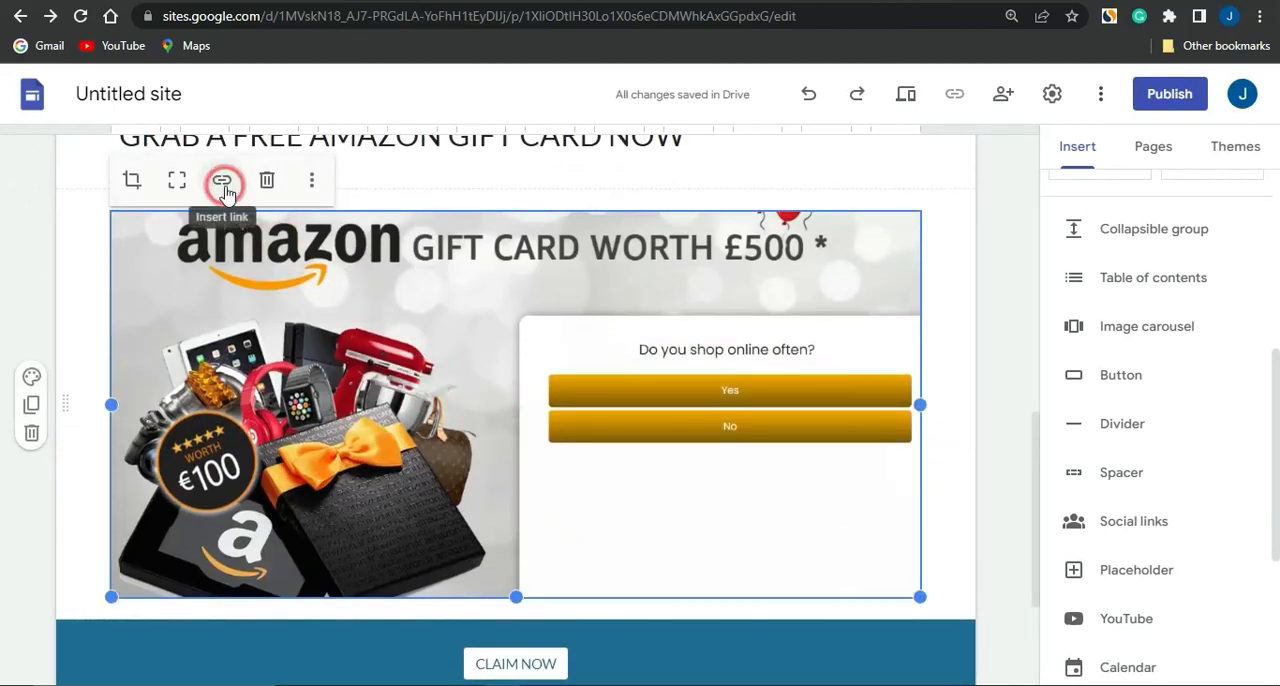
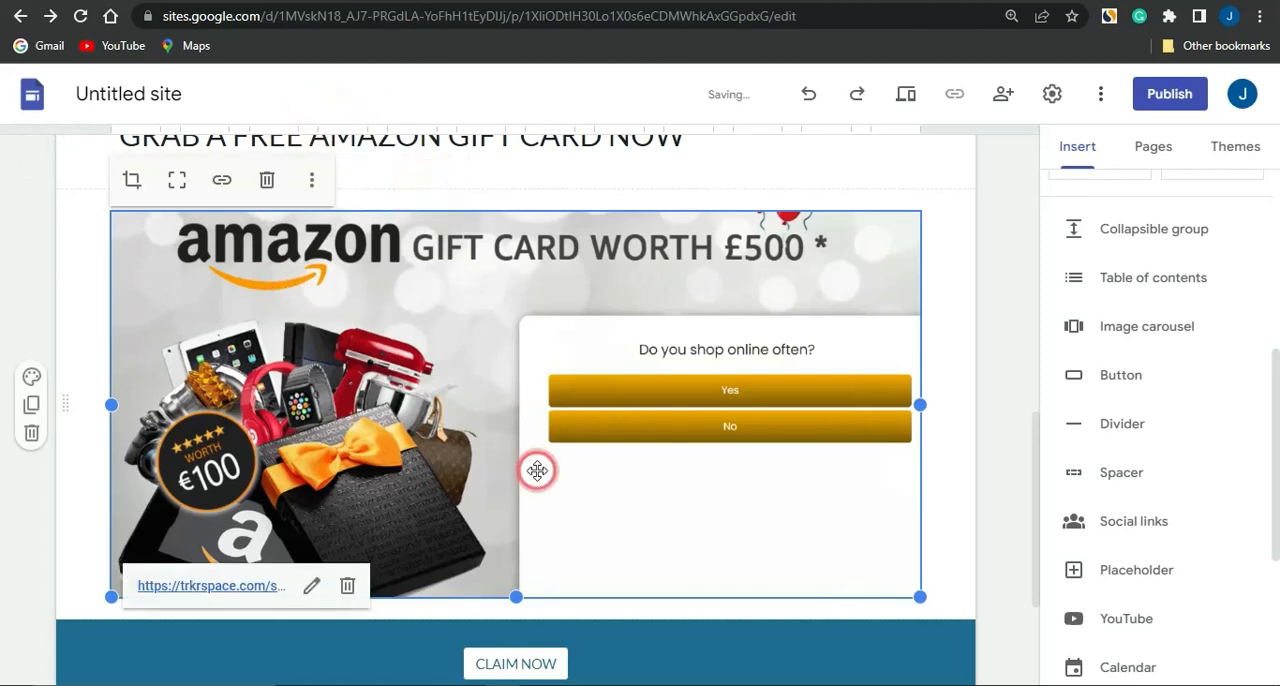
Review the giveaway page in the editor, from the header and countdown timer to the linked gift card image and CLAIM NOW button
{"action": "scroll", "coordinate": [537, 470], "scroll_direction": "up", "scroll_amount": 6}
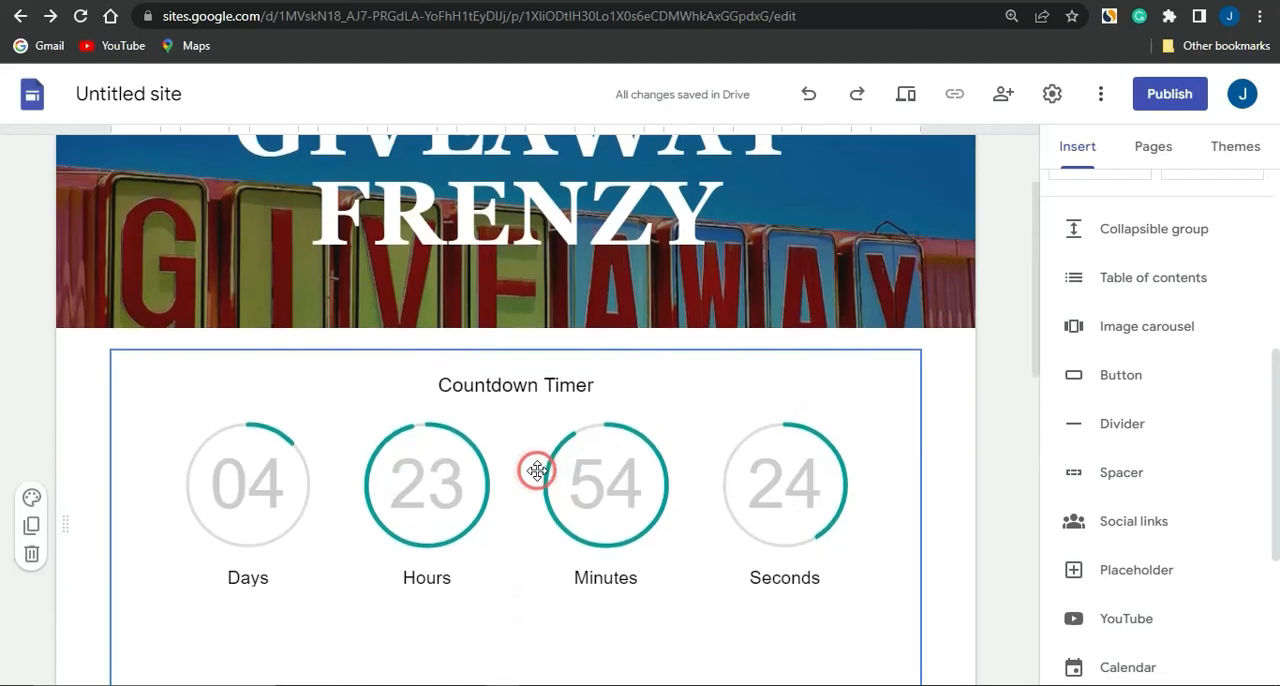
{"action": "scroll", "coordinate": [537, 470], "scroll_direction": "down", "scroll_amount": 7}
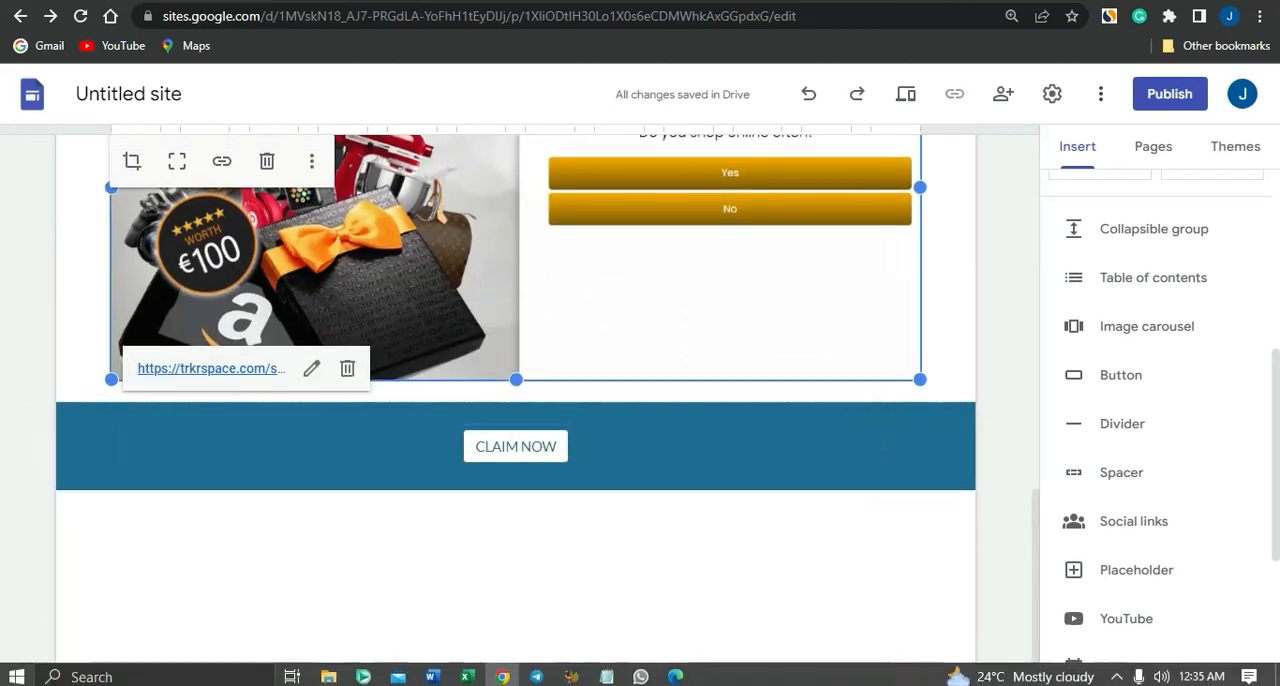
{"action": "scroll", "coordinate": [766, 354], "scroll_direction": "up", "scroll_amount": 7}
{"action": "left_click", "coordinate": [440, 252]}
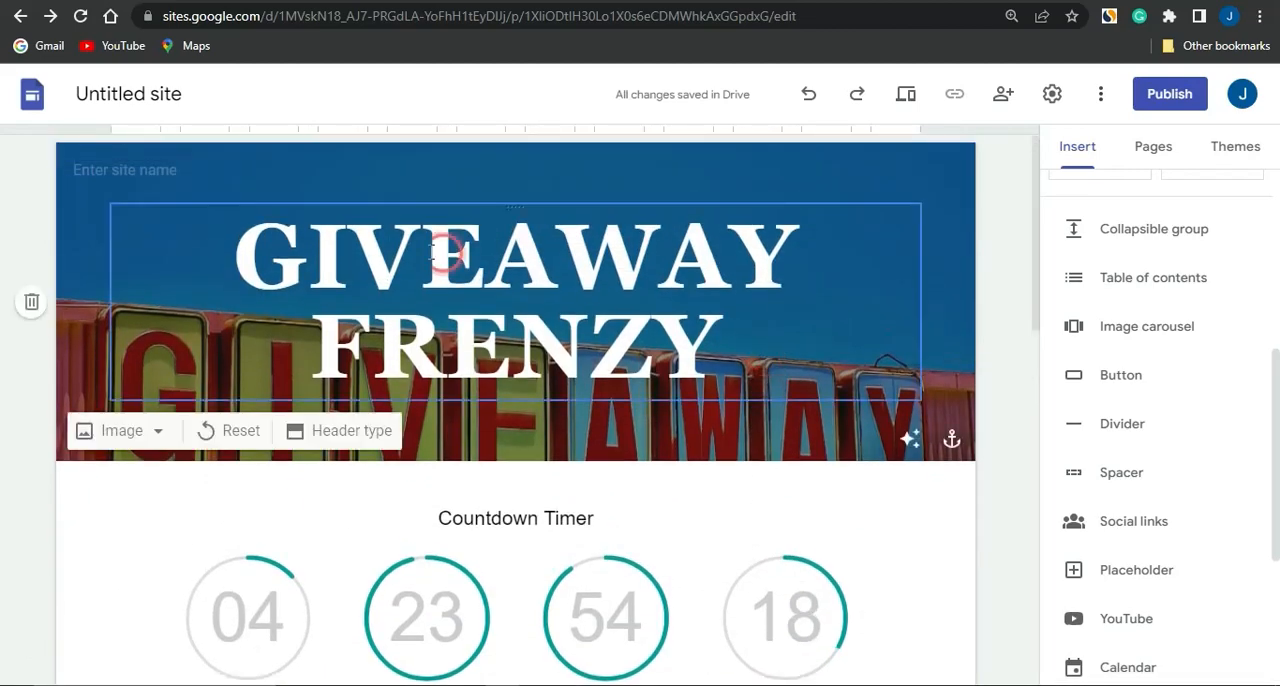
{"action": "left_click", "coordinate": [575, 551]}
{"action": "scroll", "coordinate": [574, 545], "scroll_direction": "down", "scroll_amount": 3}
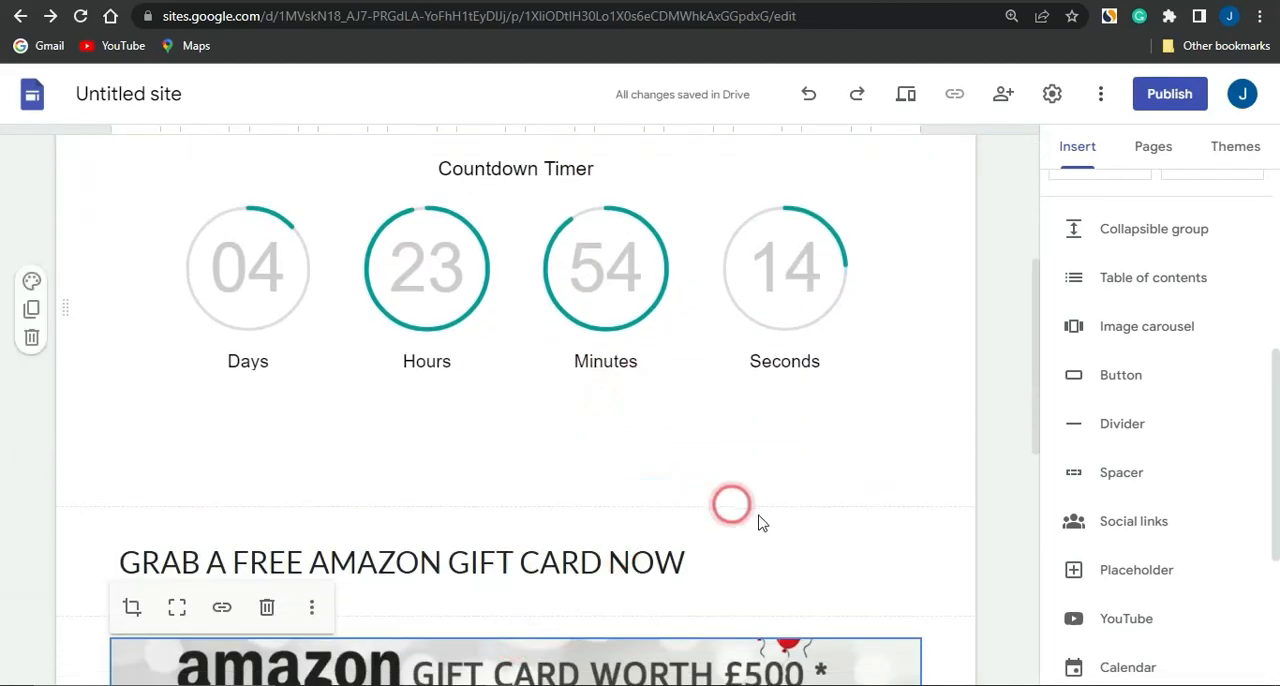
{"action": "scroll", "coordinate": [757, 514], "scroll_direction": "down", "scroll_amount": 1}
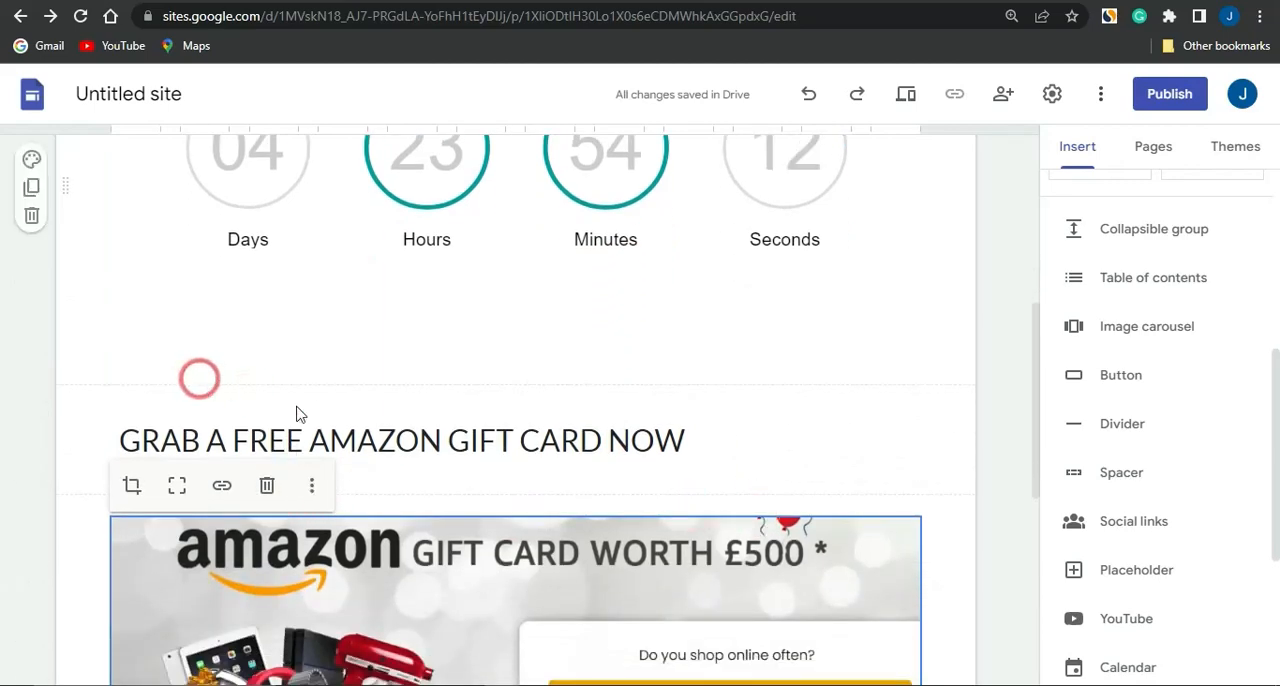
{"action": "left_click", "coordinate": [911, 361]}
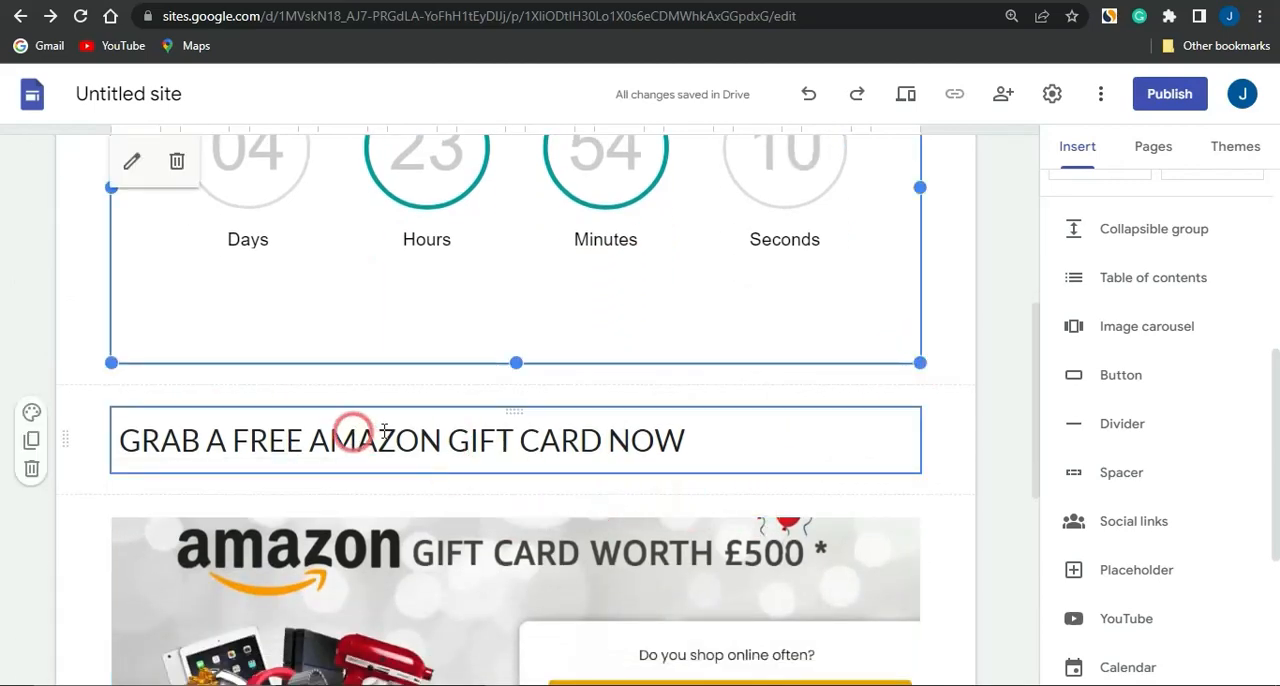
{"action": "scroll", "coordinate": [610, 400], "scroll_direction": "down", "scroll_amount": 3}
{"action": "left_click", "coordinate": [614, 446]}
{"action": "scroll", "coordinate": [612, 446], "scroll_direction": "down", "scroll_amount": 2}
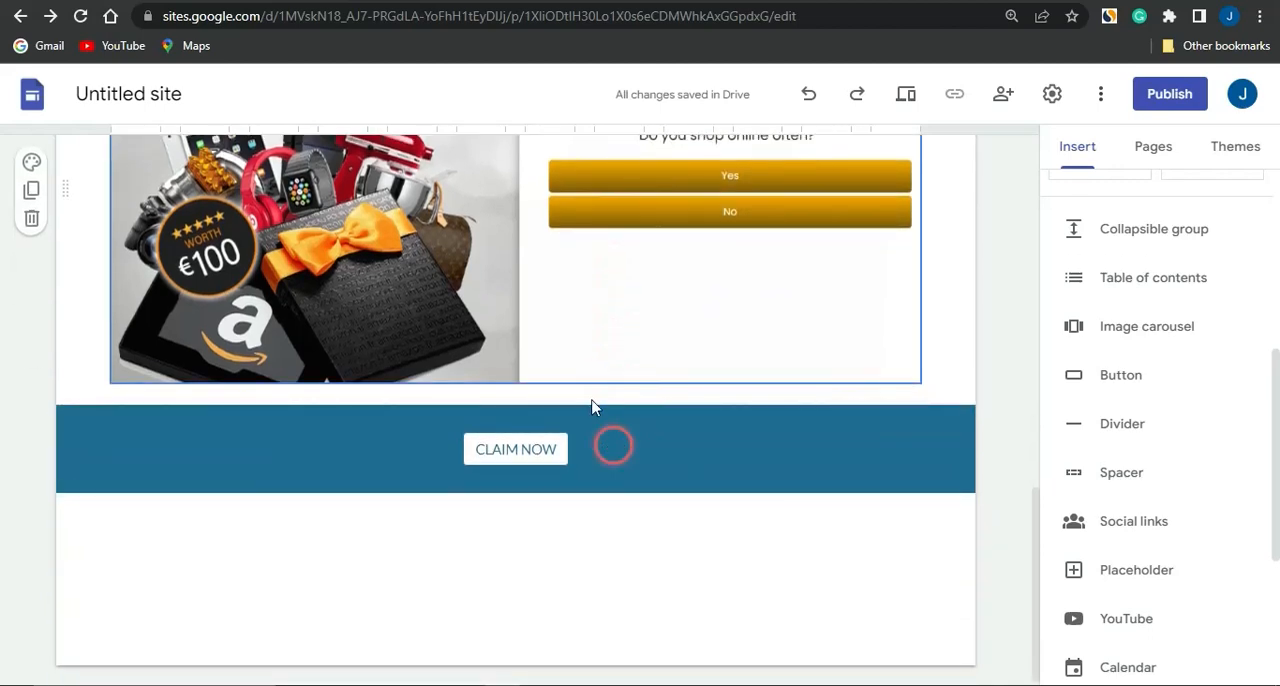
{"action": "scroll", "coordinate": [530, 345], "scroll_direction": "up", "scroll_amount": 1}
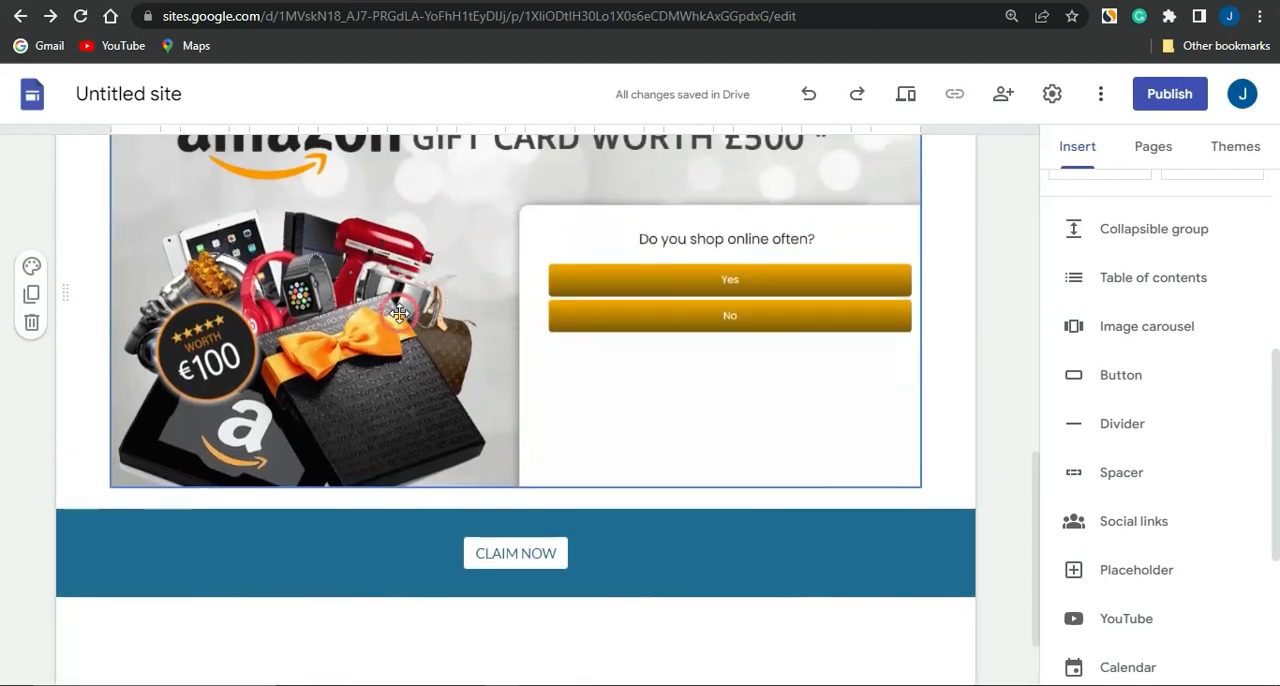
{"action": "scroll", "coordinate": [399, 309], "scroll_direction": "up", "scroll_amount": 1}
{"action": "scroll", "coordinate": [399, 309], "scroll_direction": "down", "scroll_amount": 1}
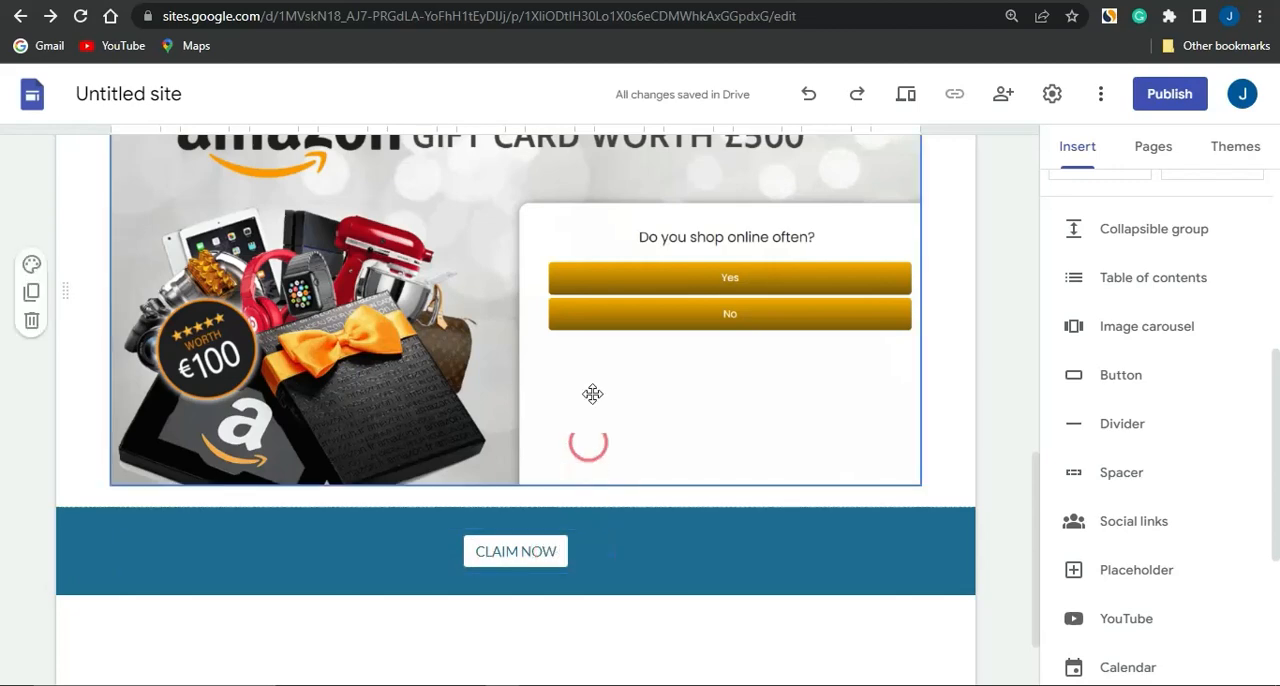
{"action": "scroll", "coordinate": [591, 383], "scroll_direction": "up", "scroll_amount": 2}
{"action": "scroll", "coordinate": [591, 386], "scroll_direction": "down", "scroll_amount": 3}
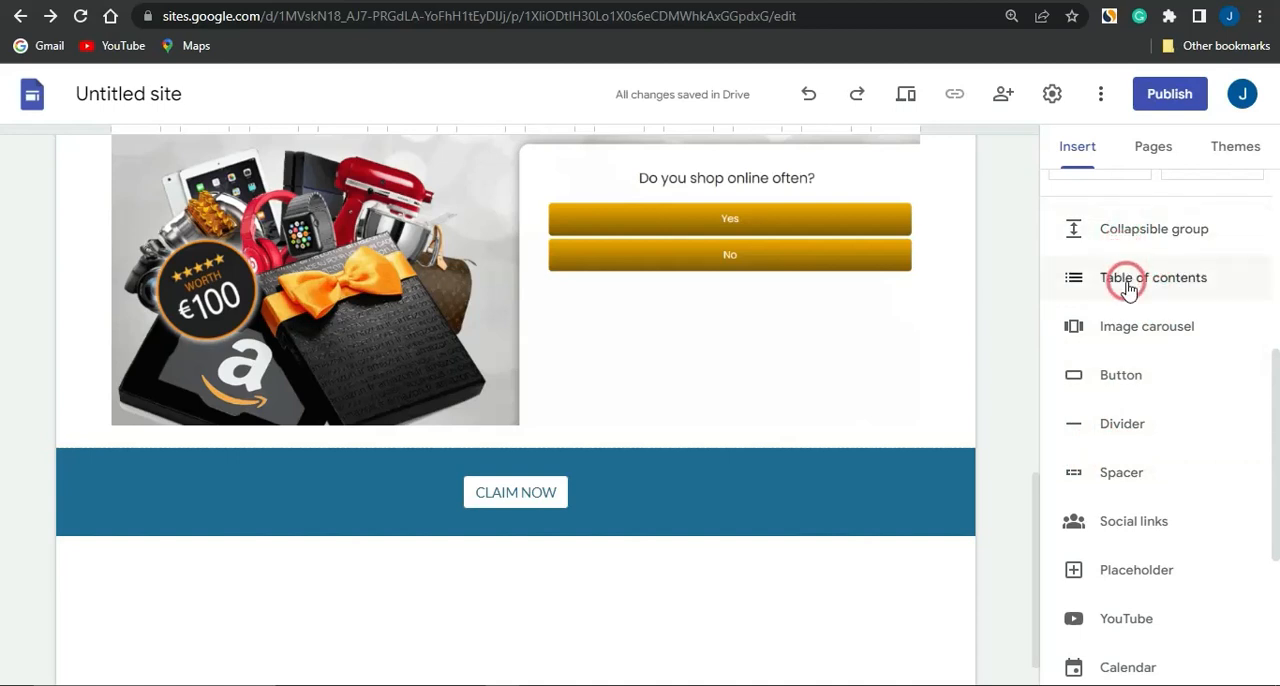
Look through the insertable page elements, from content blocks to Charts, and check the options for embedding web content
{"action": "scroll", "coordinate": [1127, 288], "scroll_direction": "up", "scroll_amount": 4}
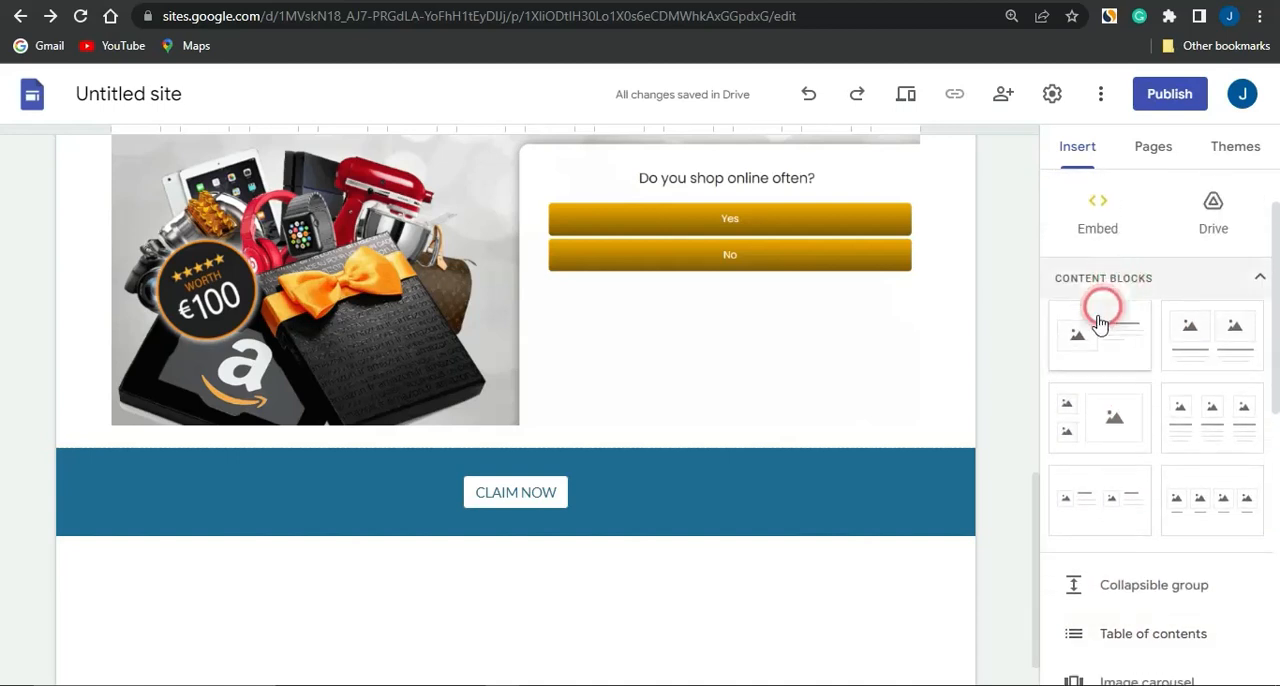
{"action": "scroll", "coordinate": [1114, 451], "scroll_direction": "down", "scroll_amount": 3}
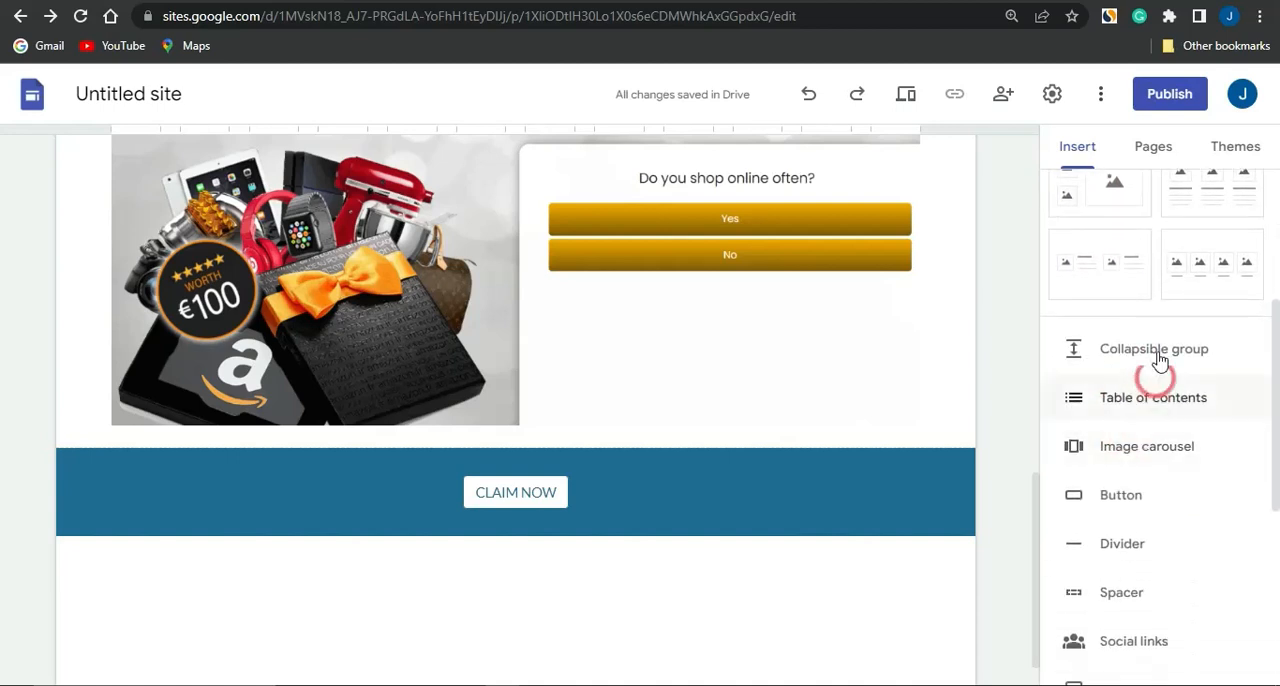
{"action": "scroll", "coordinate": [1160, 477], "scroll_direction": "down", "scroll_amount": 1}
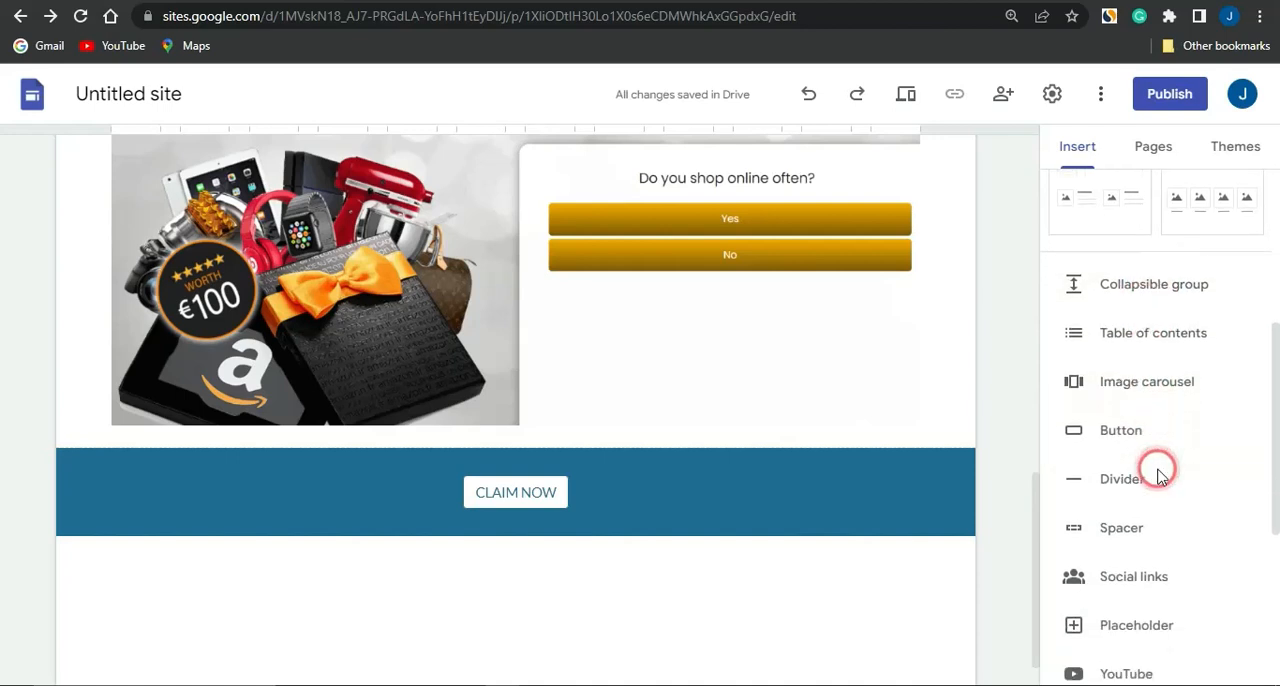
{"action": "scroll", "coordinate": [1160, 477], "scroll_direction": "down", "scroll_amount": 2}
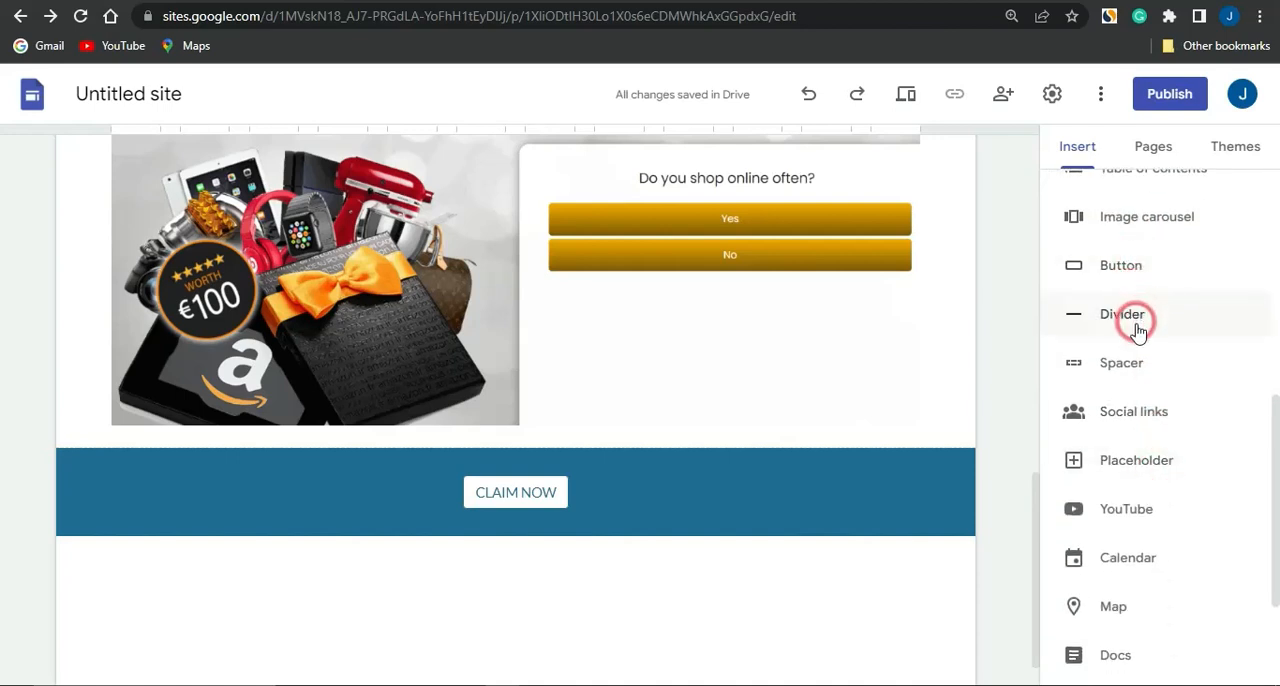
{"action": "scroll", "coordinate": [1135, 415], "scroll_direction": "down", "scroll_amount": 1}
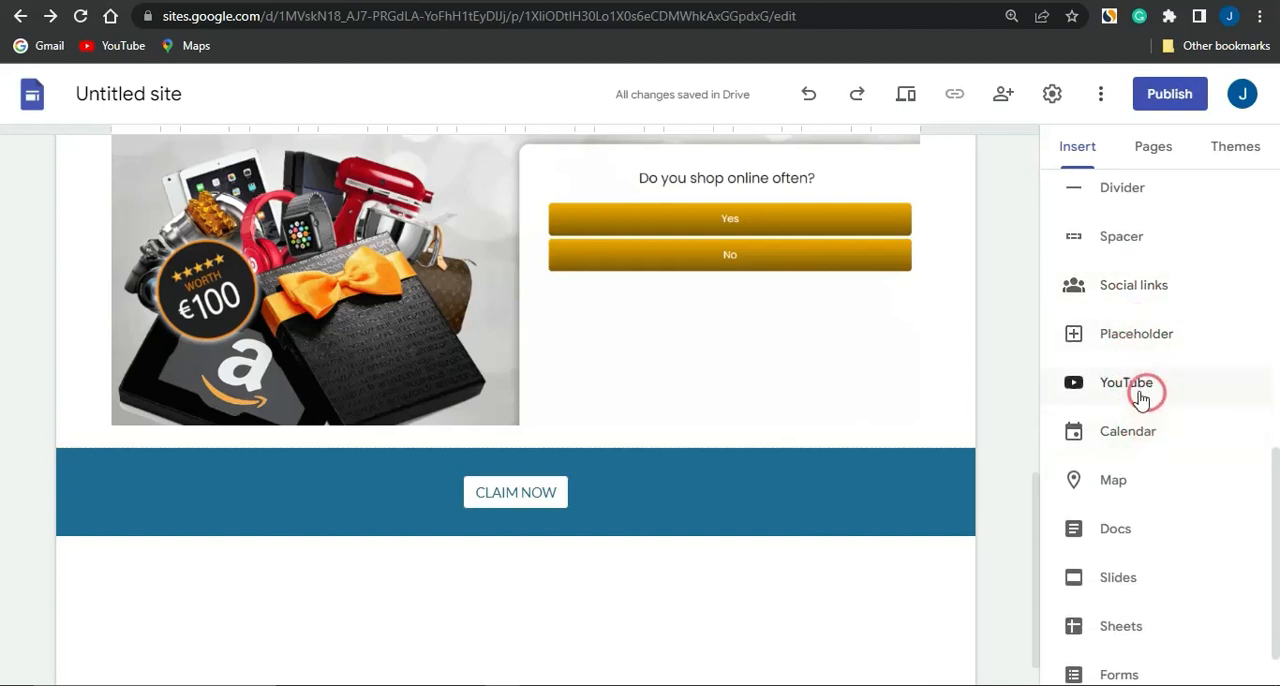
{"action": "scroll", "coordinate": [1138, 442], "scroll_direction": "down", "scroll_amount": 1}
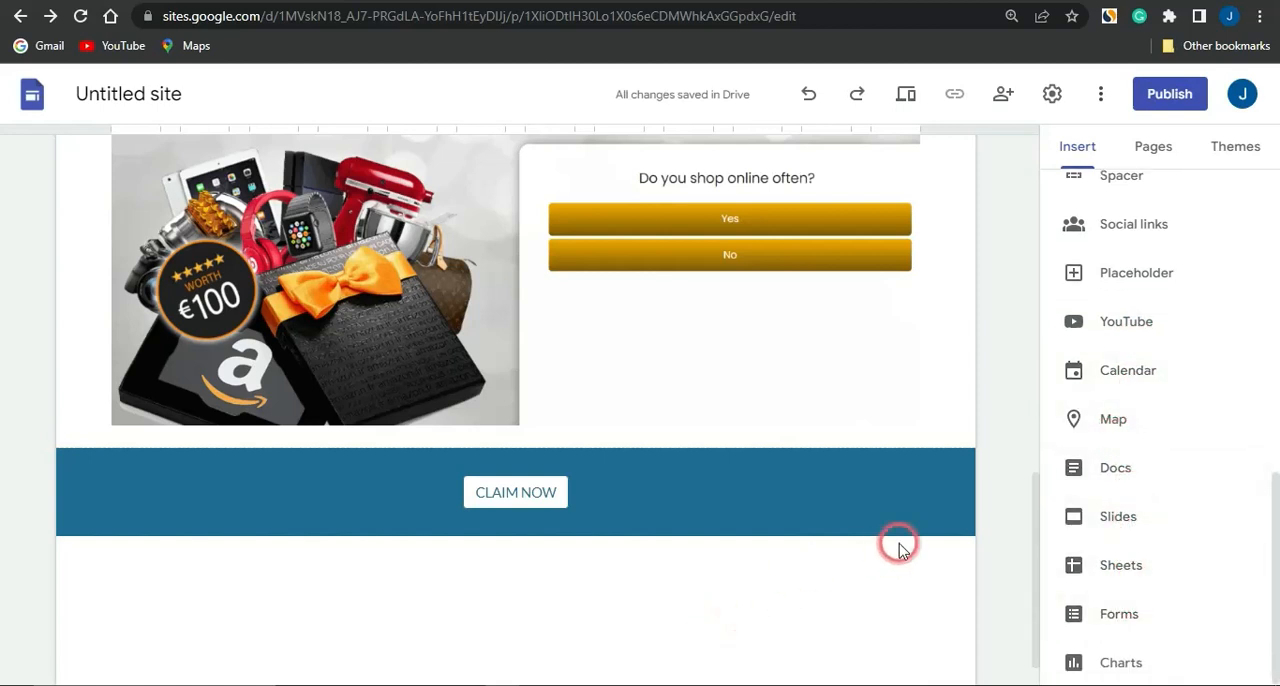
{"action": "scroll", "coordinate": [899, 543], "scroll_direction": "up", "scroll_amount": 5}
{"action": "scroll", "coordinate": [899, 543], "scroll_direction": "up", "scroll_amount": 3}
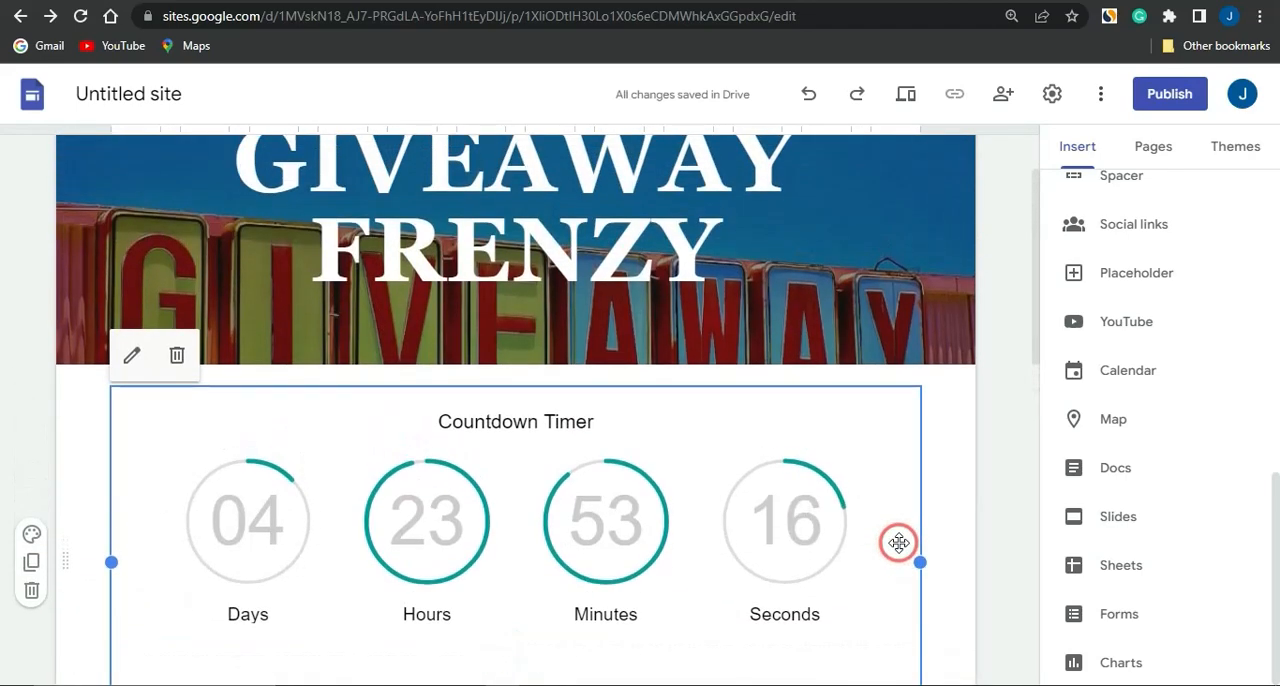
{"action": "scroll", "coordinate": [1057, 297], "scroll_direction": "up", "scroll_amount": 5}
{"action": "left_click", "coordinate": [1080, 318]}
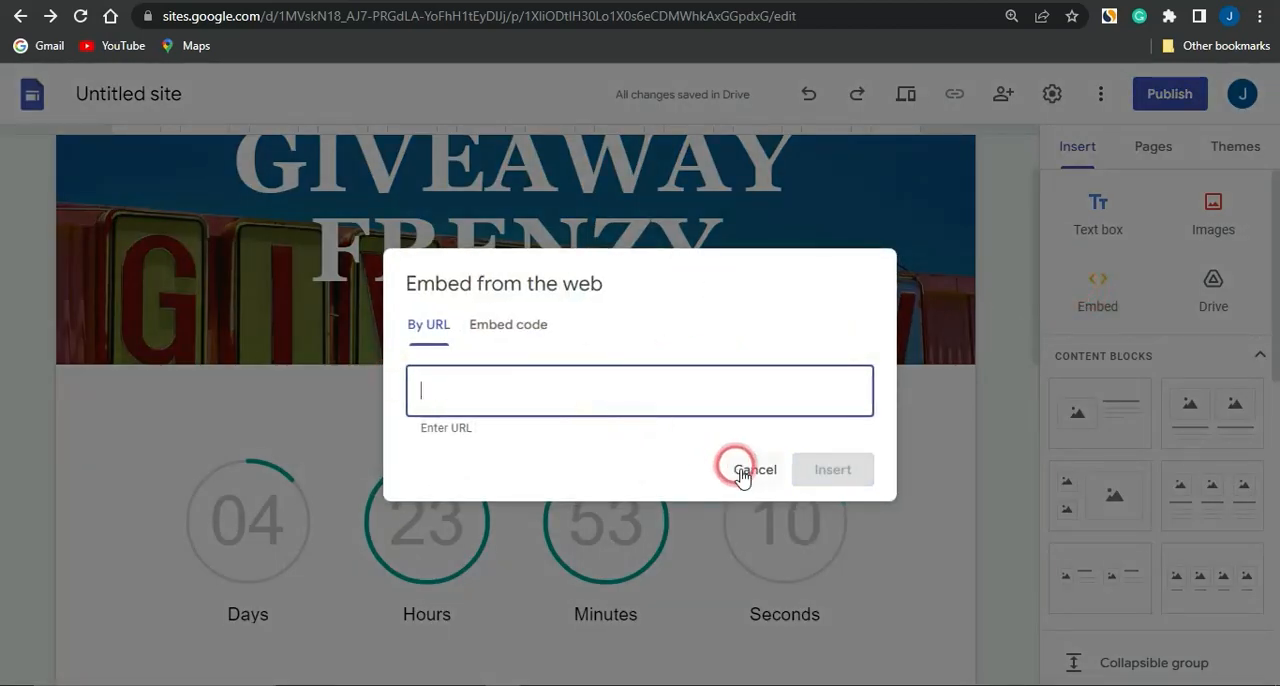
{"action": "left_click", "coordinate": [752, 471]}
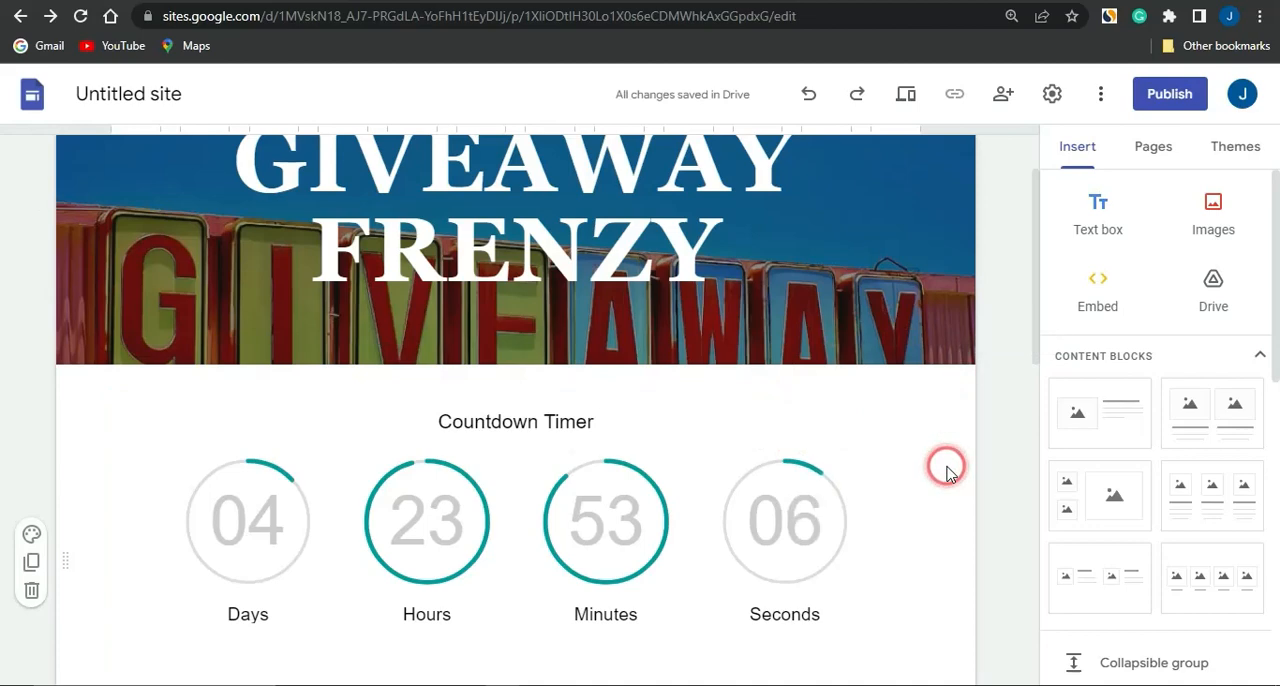
Publish the site to the web under the address giveawayfrenz
{"action": "scroll", "coordinate": [947, 470], "scroll_direction": "up", "scroll_amount": 2}
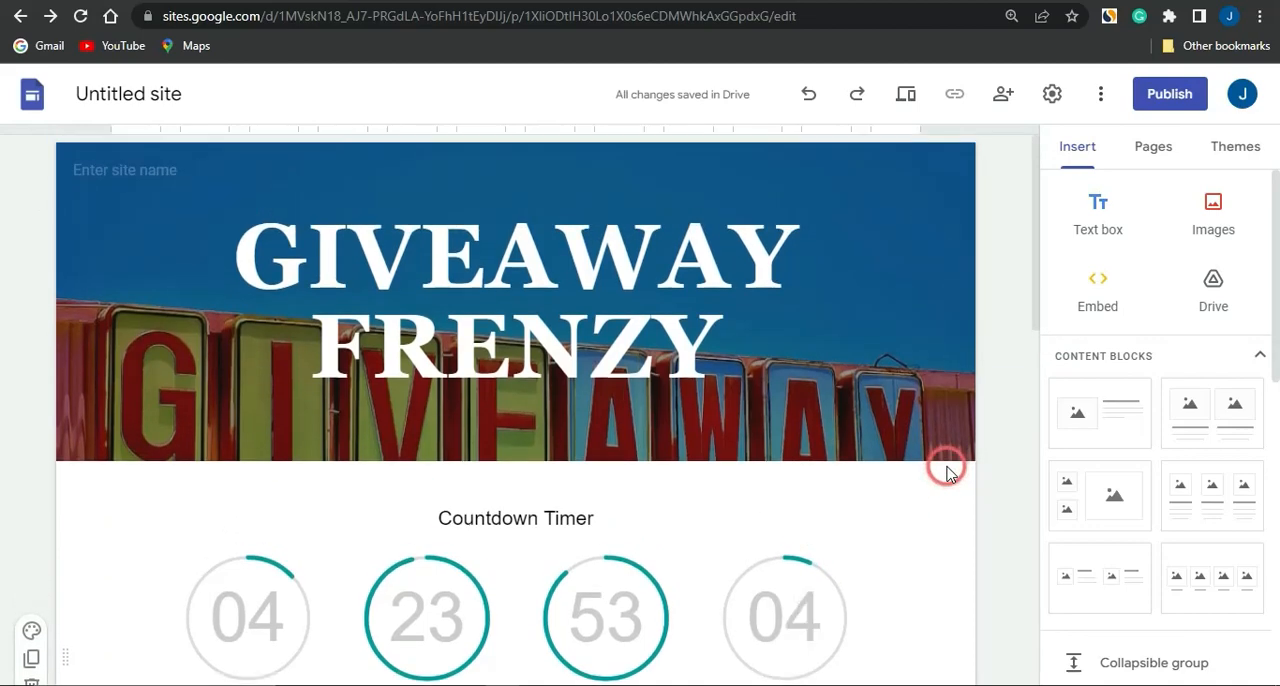
{"action": "scroll", "coordinate": [947, 470], "scroll_direction": "down", "scroll_amount": 7}
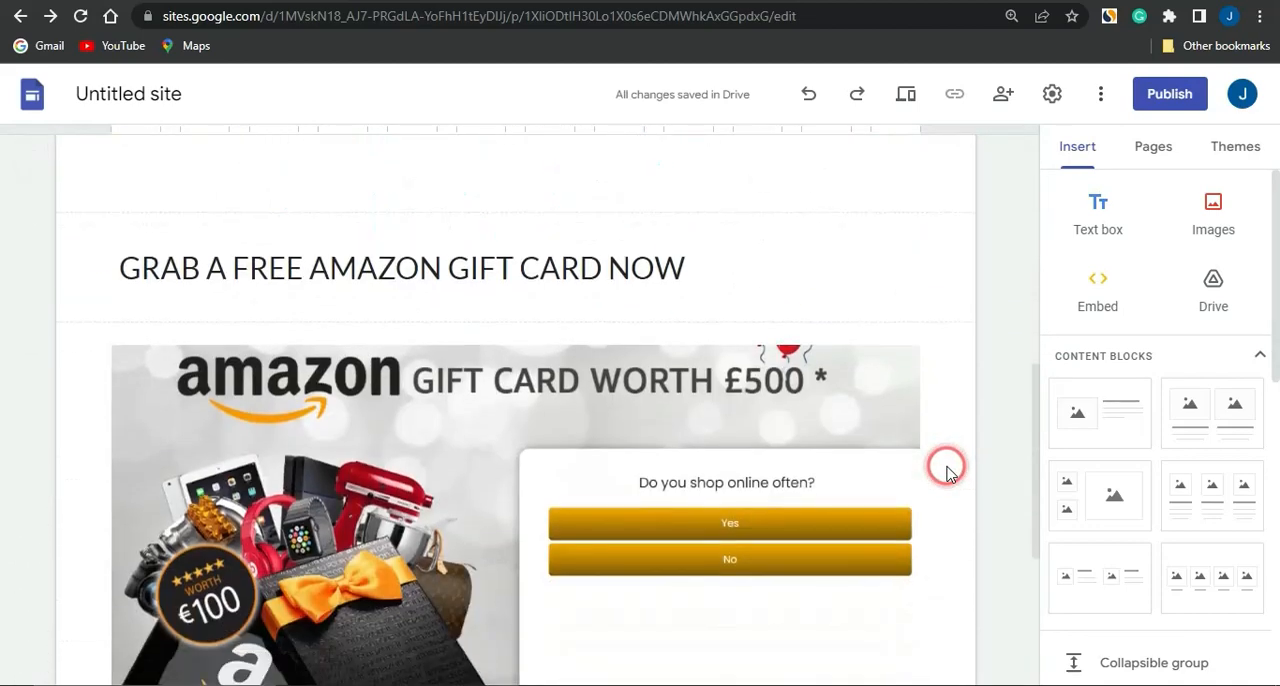
{"action": "scroll", "coordinate": [947, 470], "scroll_direction": "down", "scroll_amount": 7}
{"action": "scroll", "coordinate": [947, 470], "scroll_direction": "up", "scroll_amount": 7}
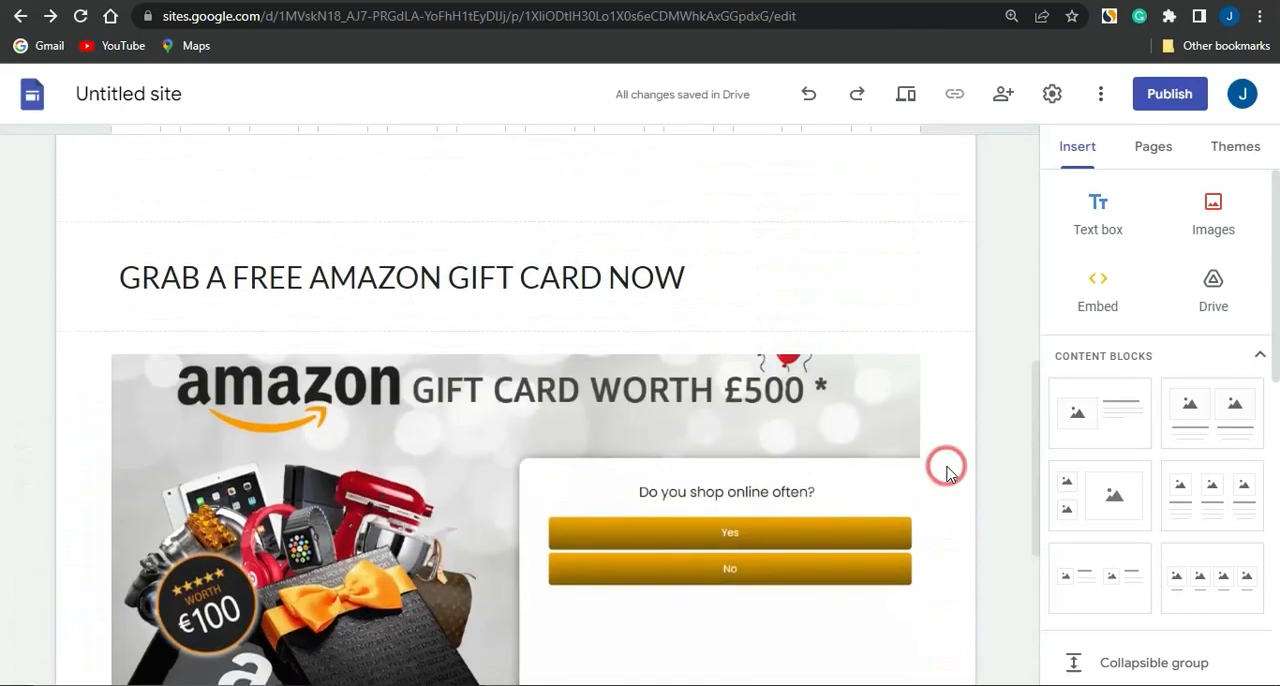
{"action": "scroll", "coordinate": [947, 470], "scroll_direction": "up", "scroll_amount": 6}
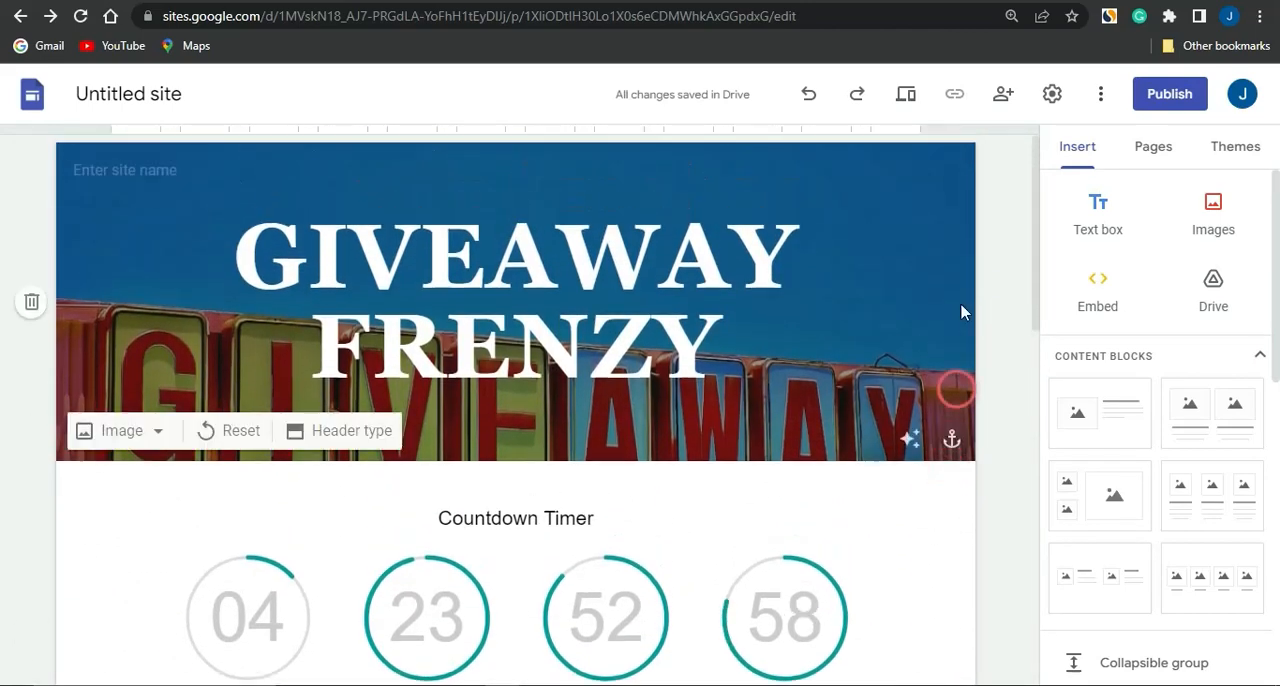
{"action": "left_click", "coordinate": [1178, 97]}
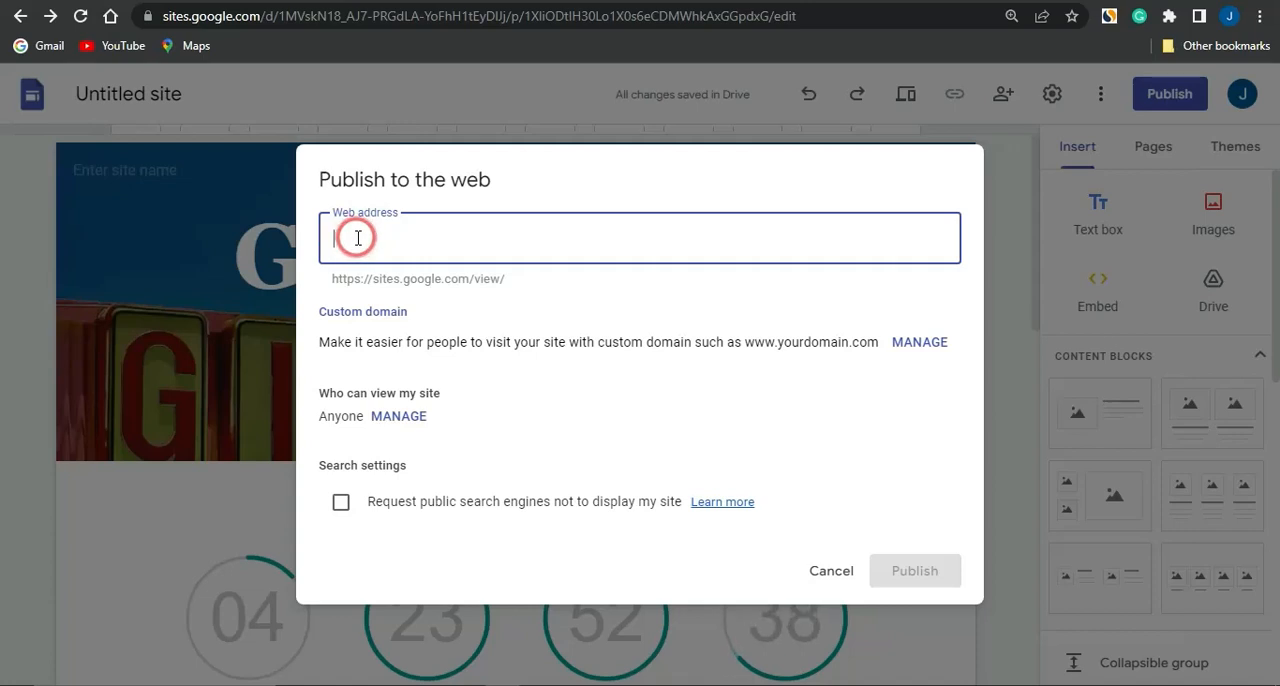
{"action": "type", "text": "giveawayfrenzy"}
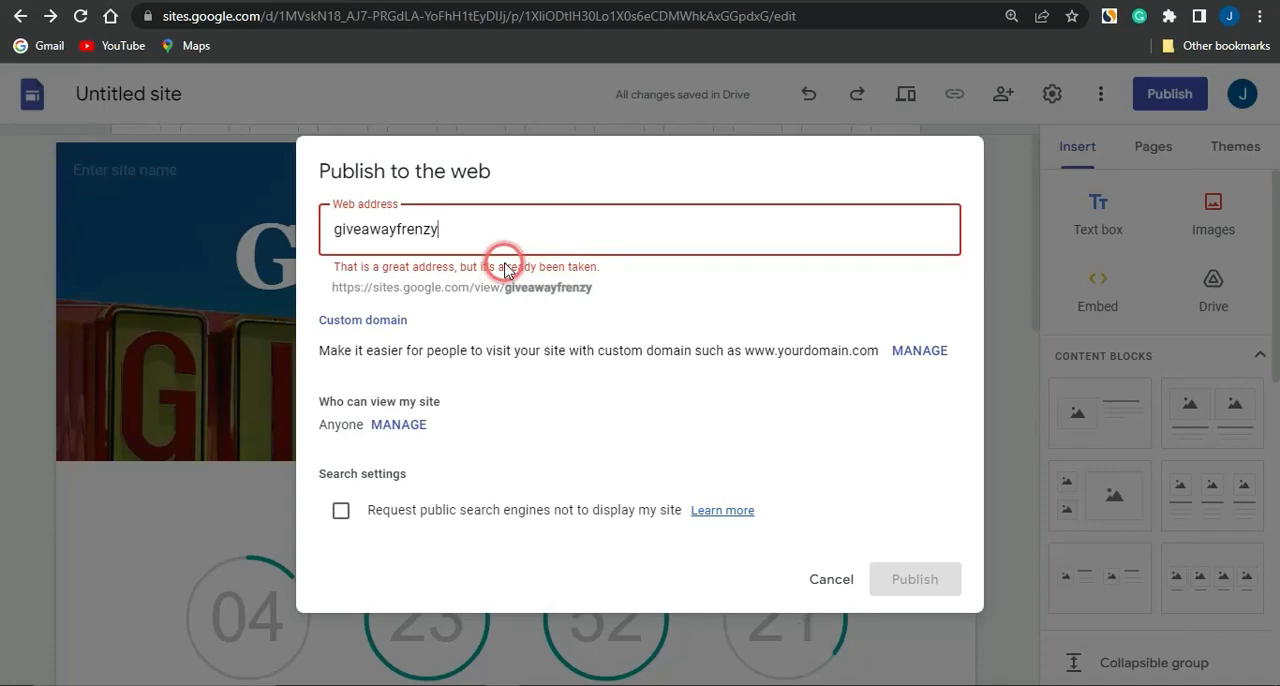
{"action": "key", "text": "BackSpace"}
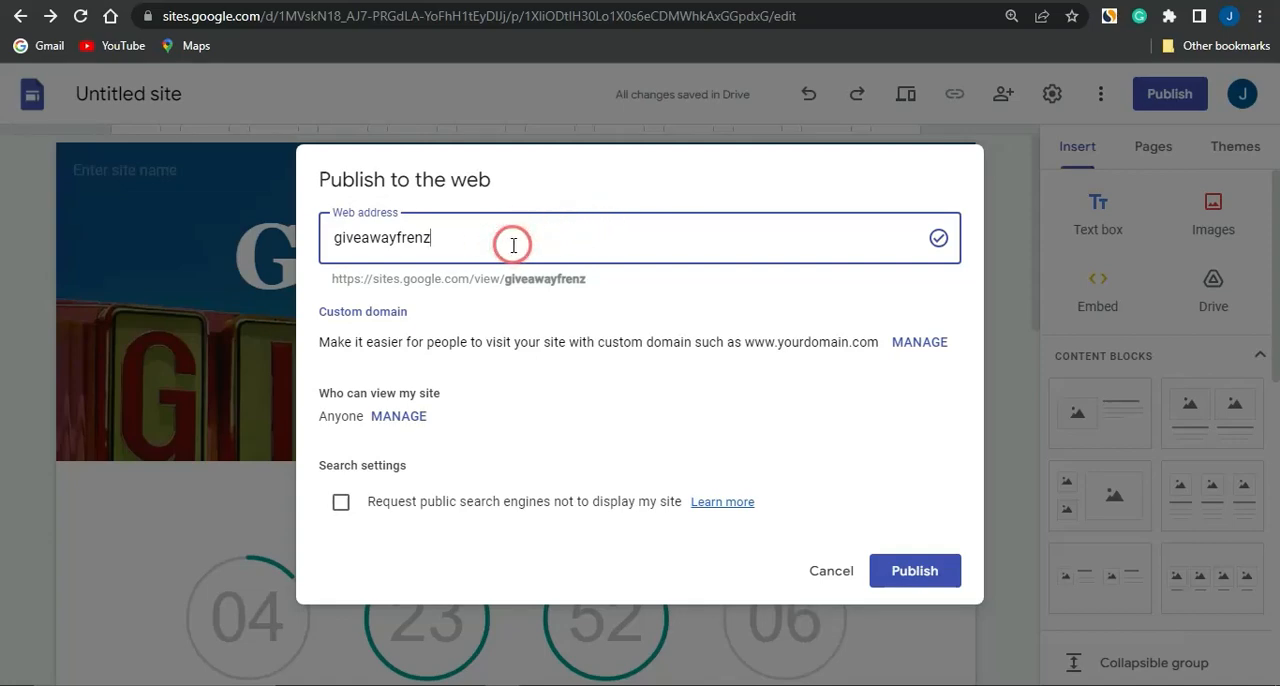
{"action": "left_click", "coordinate": [926, 570]}
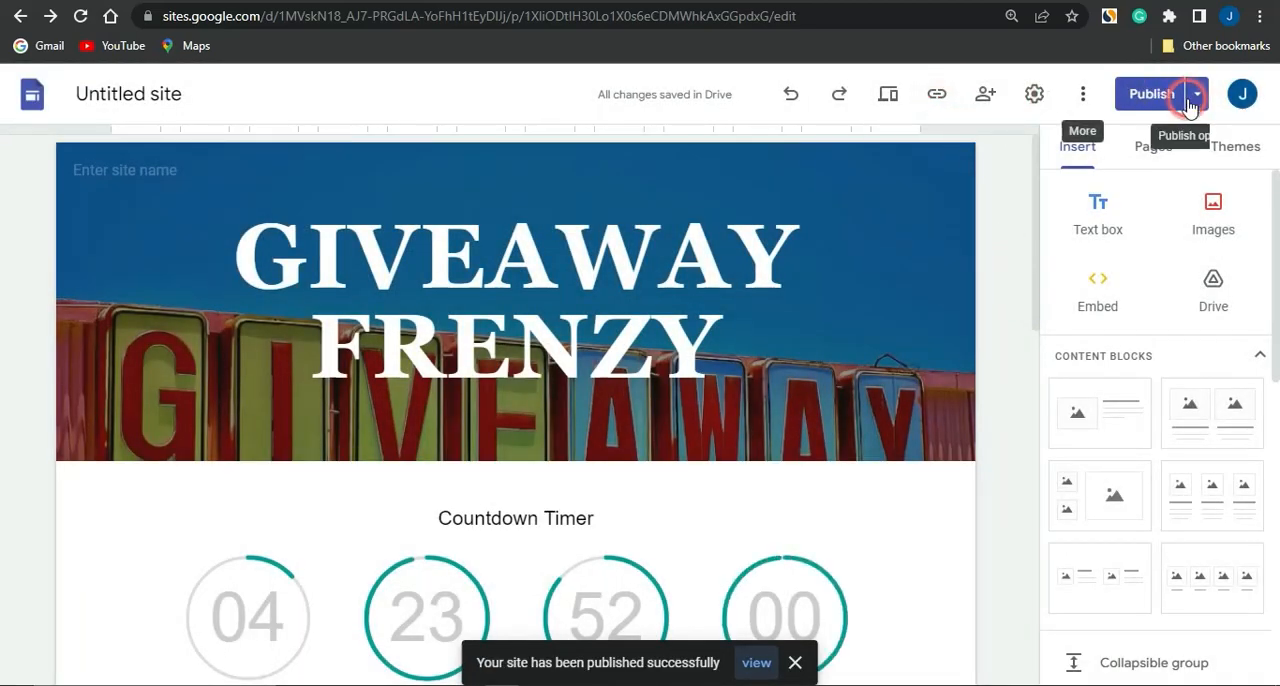
Open the published site and examine its header, countdown timer, gift card image and claim button
{"action": "left_click", "coordinate": [1197, 96]}
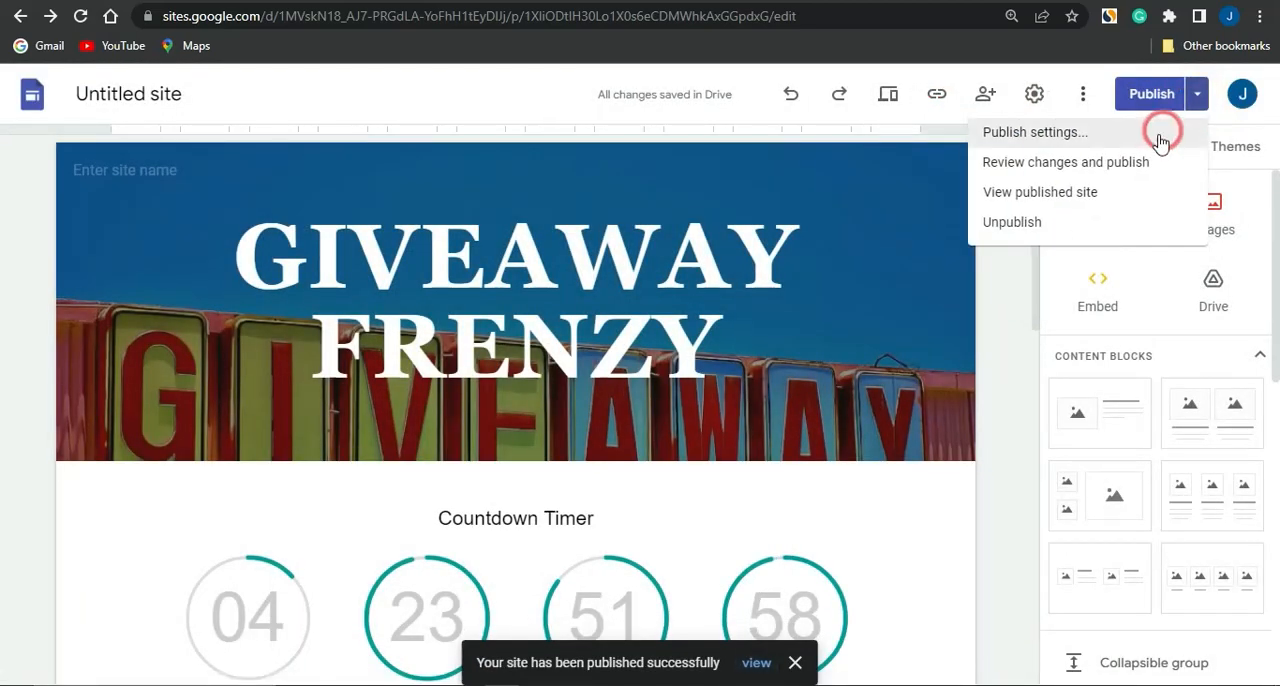
{"action": "left_click", "coordinate": [1050, 193]}
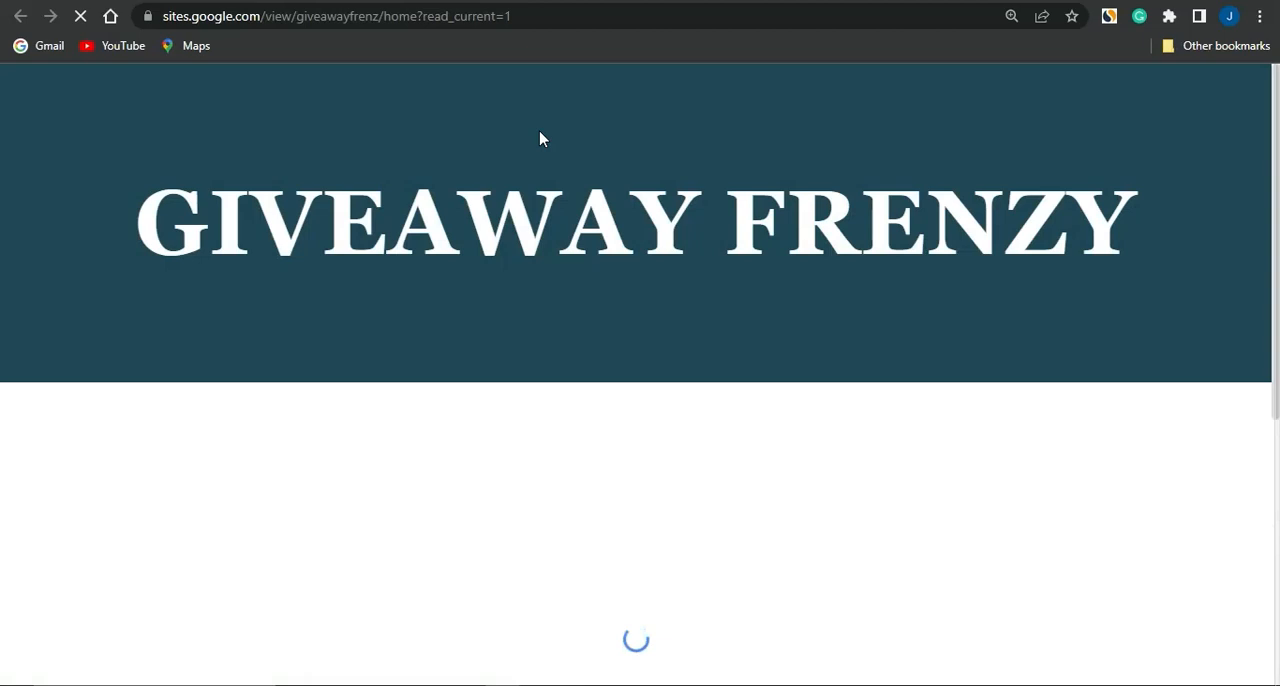
{"action": "left_click", "coordinate": [566, 131]}
{"action": "left_click", "coordinate": [576, 109]}
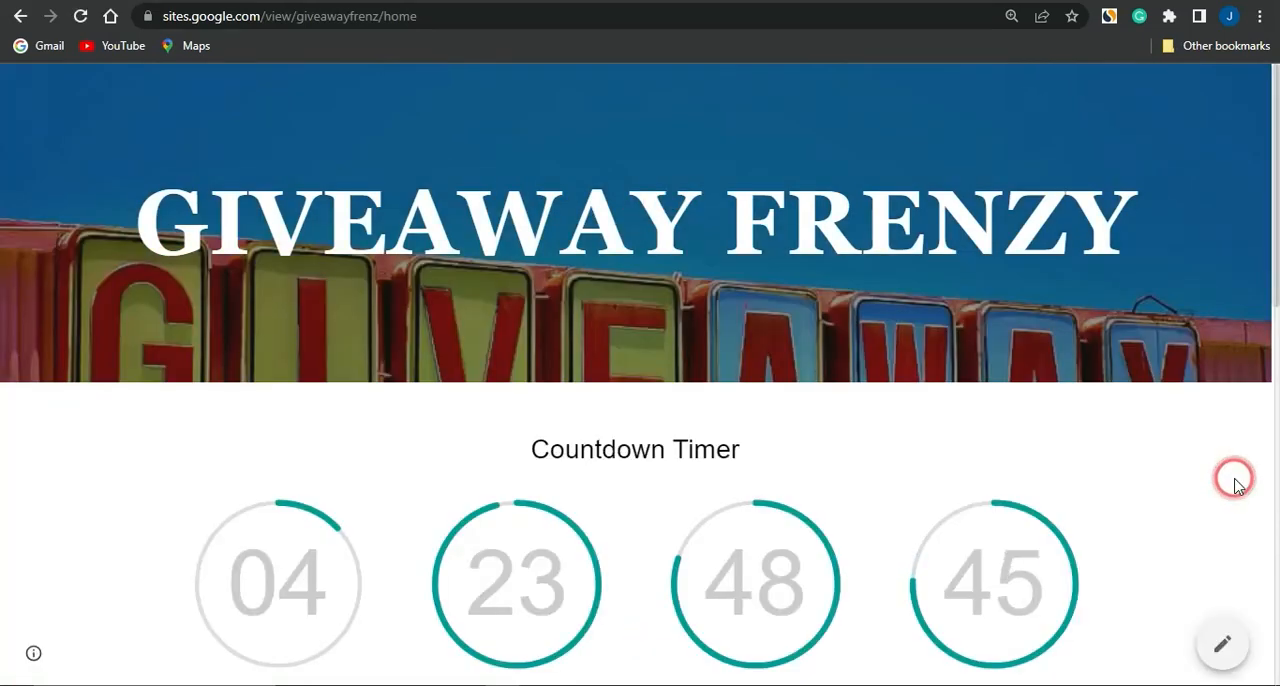
{"action": "scroll", "coordinate": [1235, 484], "scroll_direction": "down", "scroll_amount": 2}
{"action": "scroll", "coordinate": [1235, 484], "scroll_direction": "down", "scroll_amount": 5}
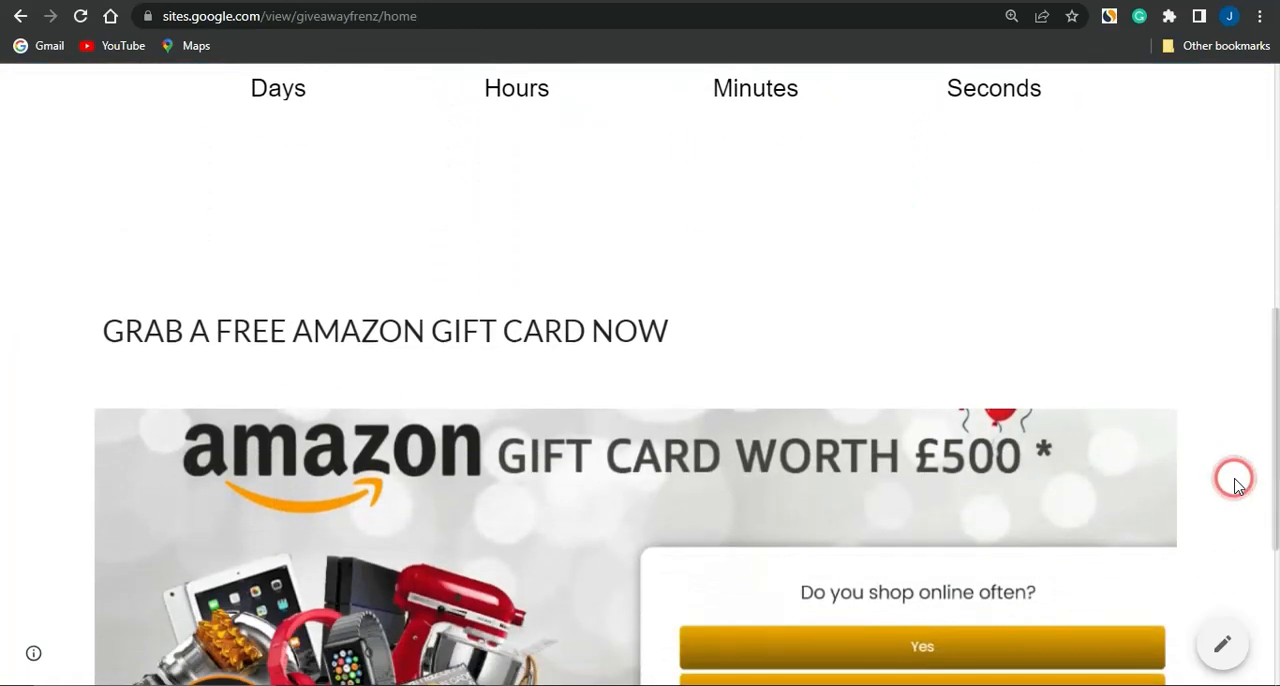
{"action": "scroll", "coordinate": [1235, 484], "scroll_direction": "down", "scroll_amount": 4}
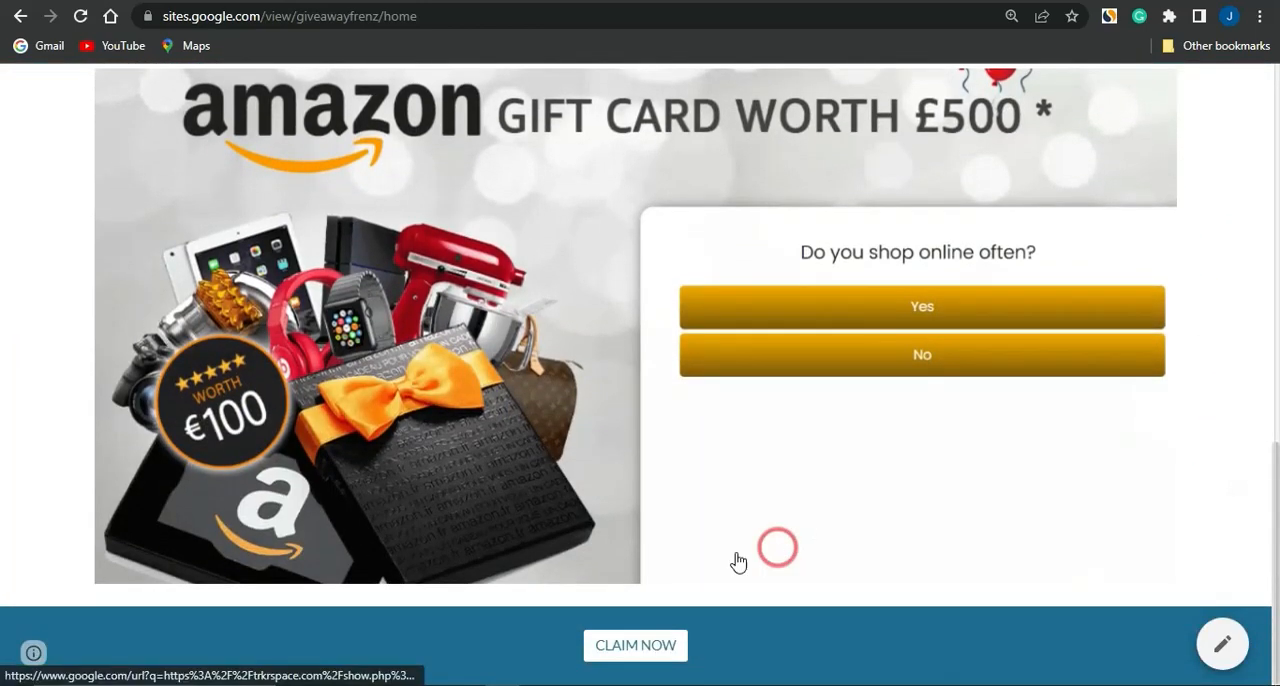
Test the CLAIM NOW button on the published page and go back over the page up to its header
{"action": "left_click", "coordinate": [632, 650]}
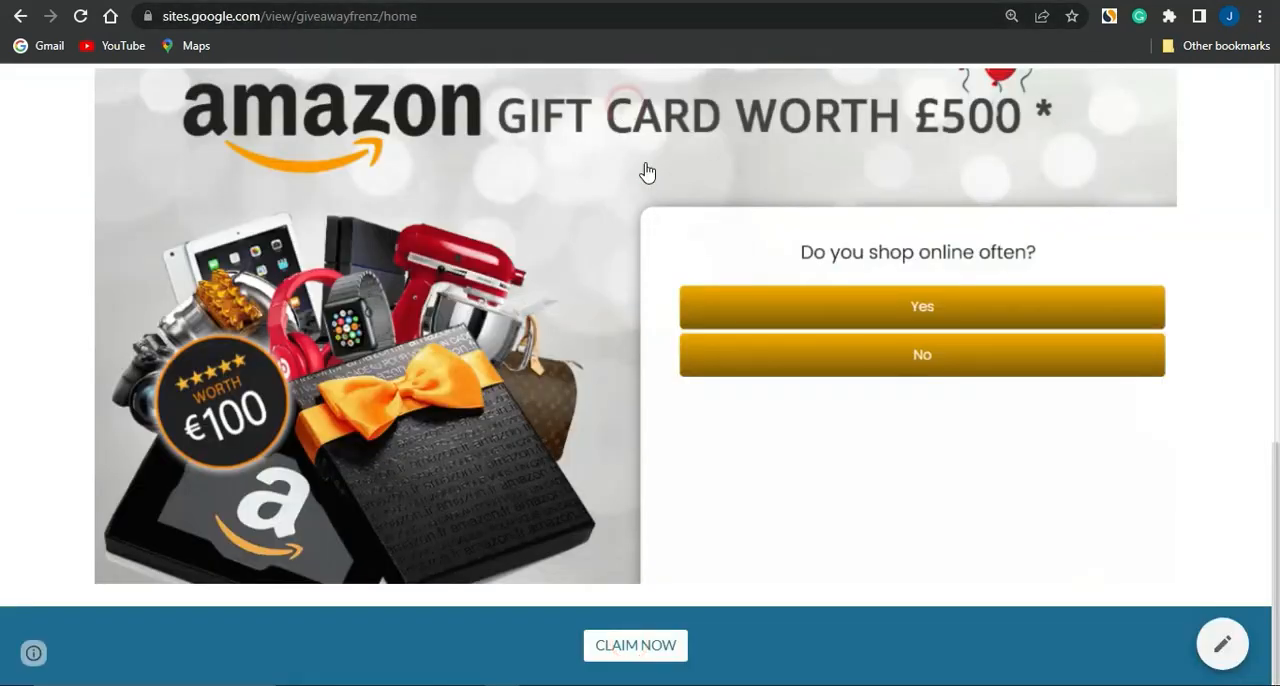
{"action": "scroll", "coordinate": [475, 377], "scroll_direction": "up", "scroll_amount": 3}
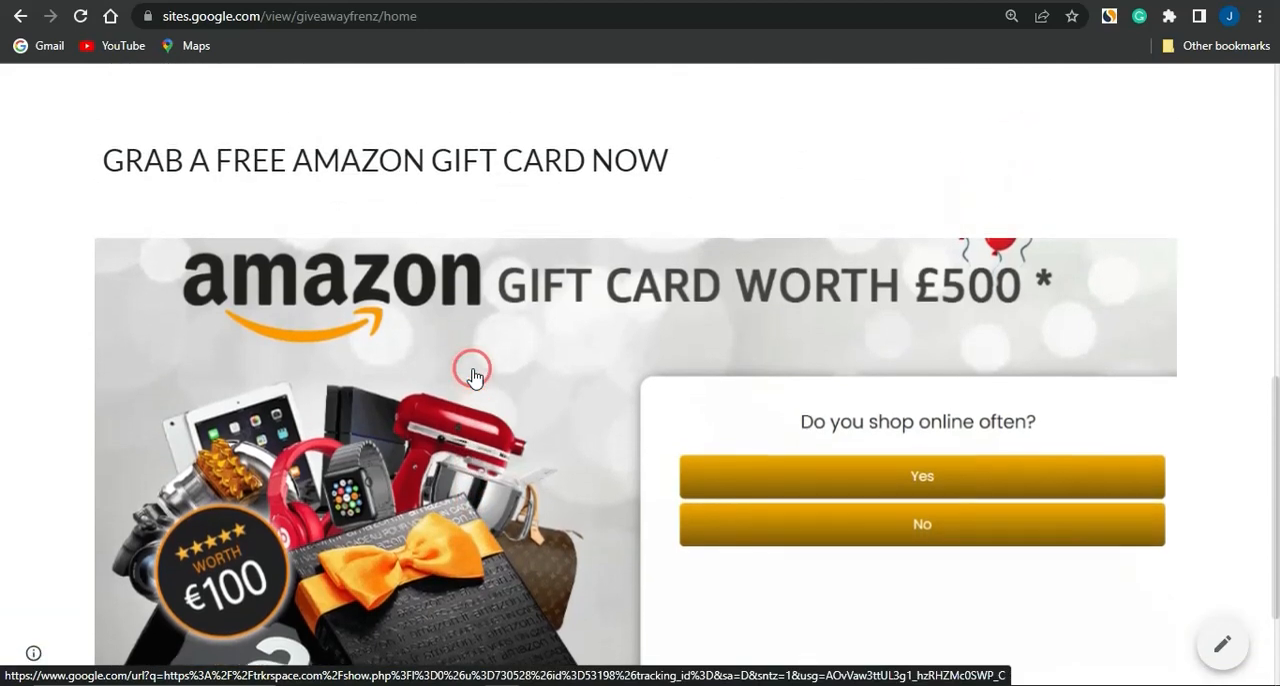
{"action": "scroll", "coordinate": [475, 377], "scroll_direction": "up", "scroll_amount": 6}
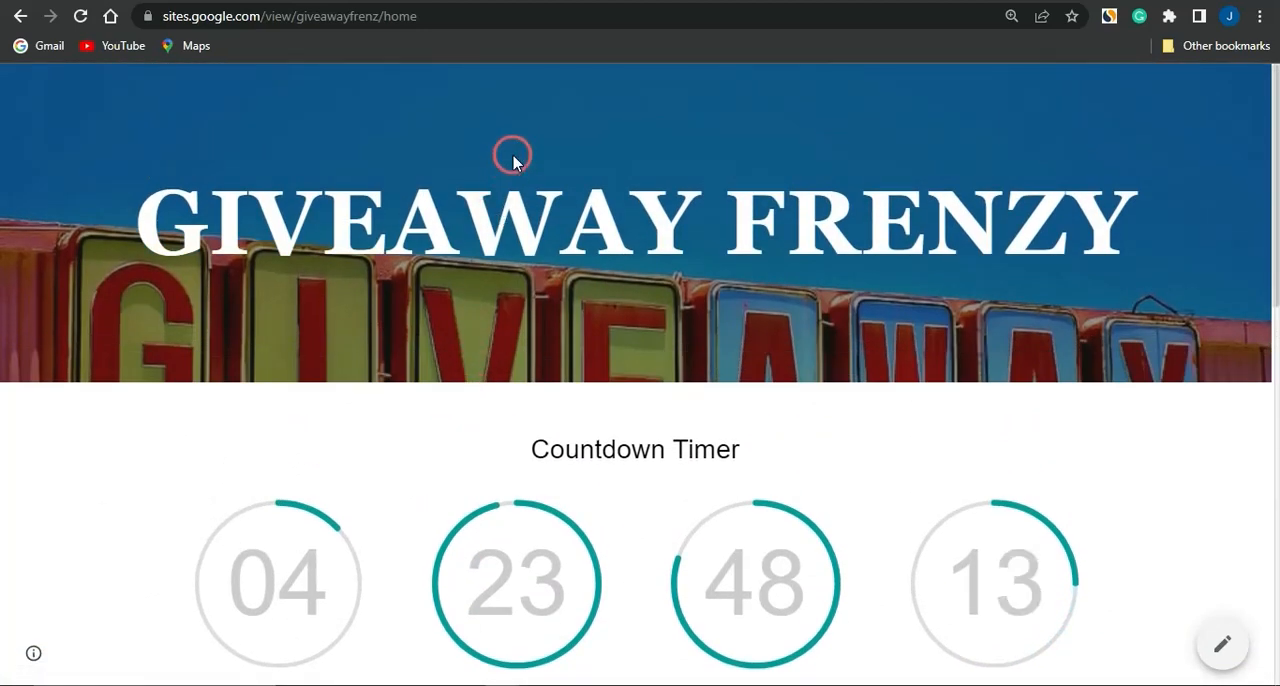
Return to the site editor and copy the published site link
{"action": "left_click", "coordinate": [520, 2]}
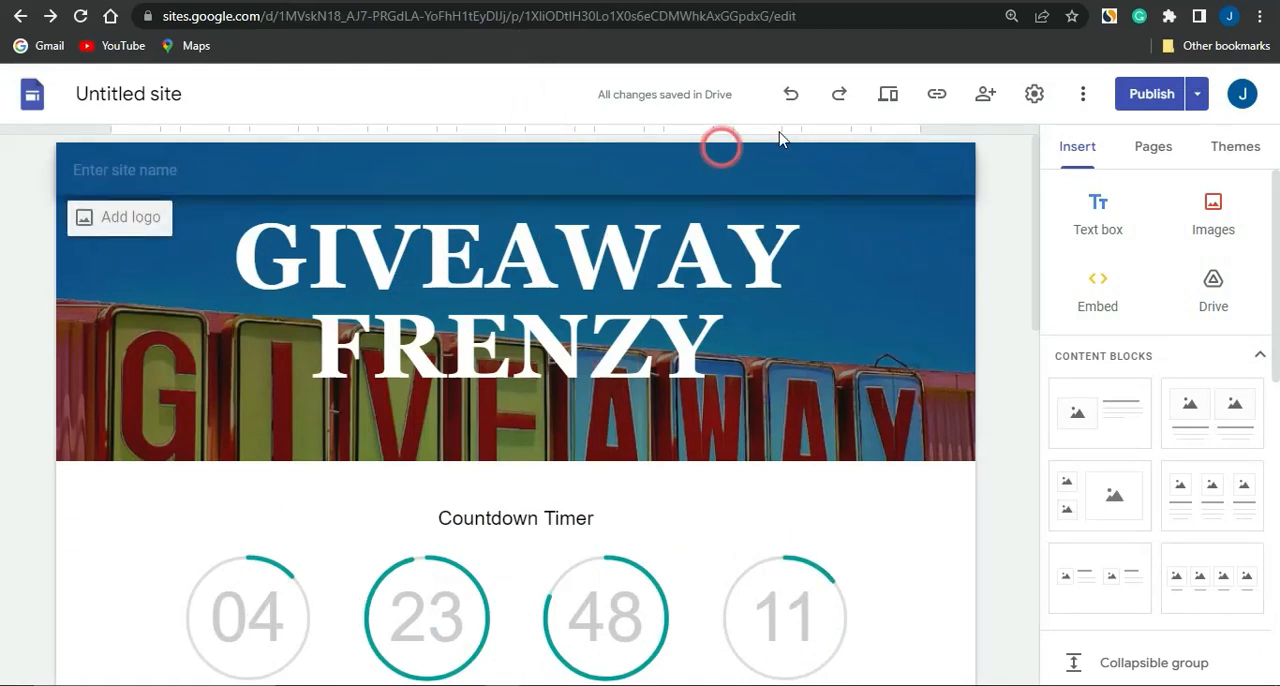
{"action": "left_click", "coordinate": [938, 98]}
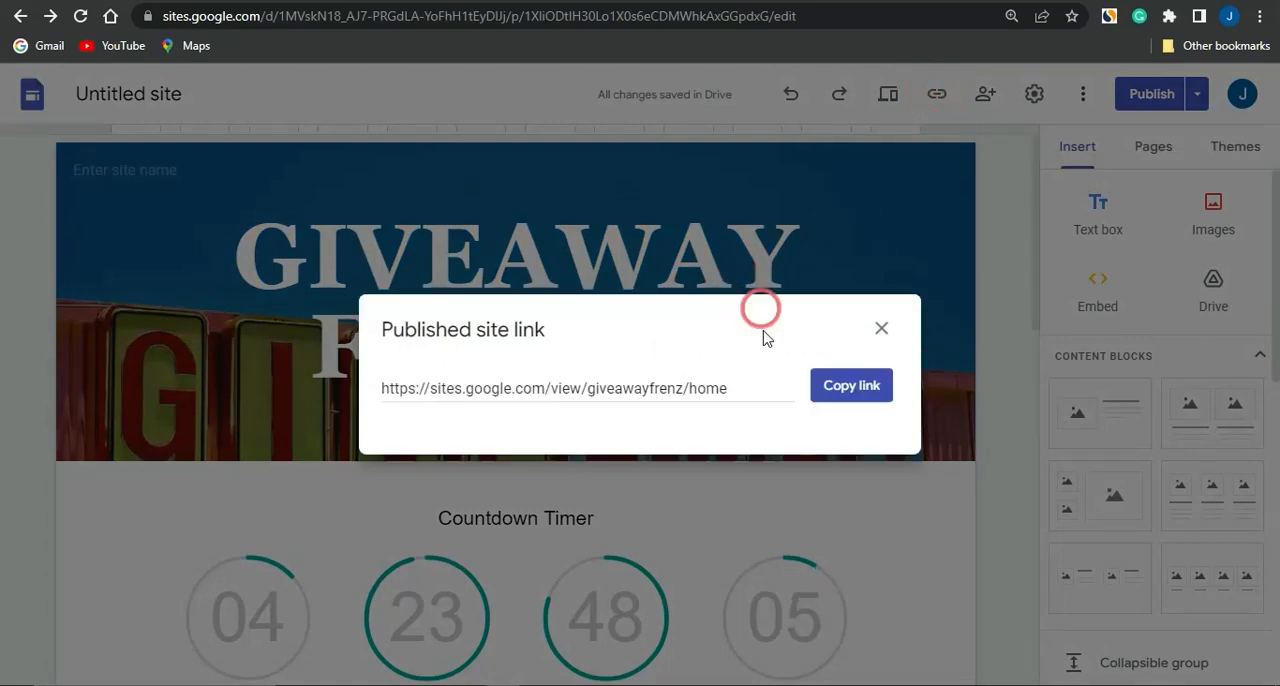
{"action": "left_click", "coordinate": [858, 387]}
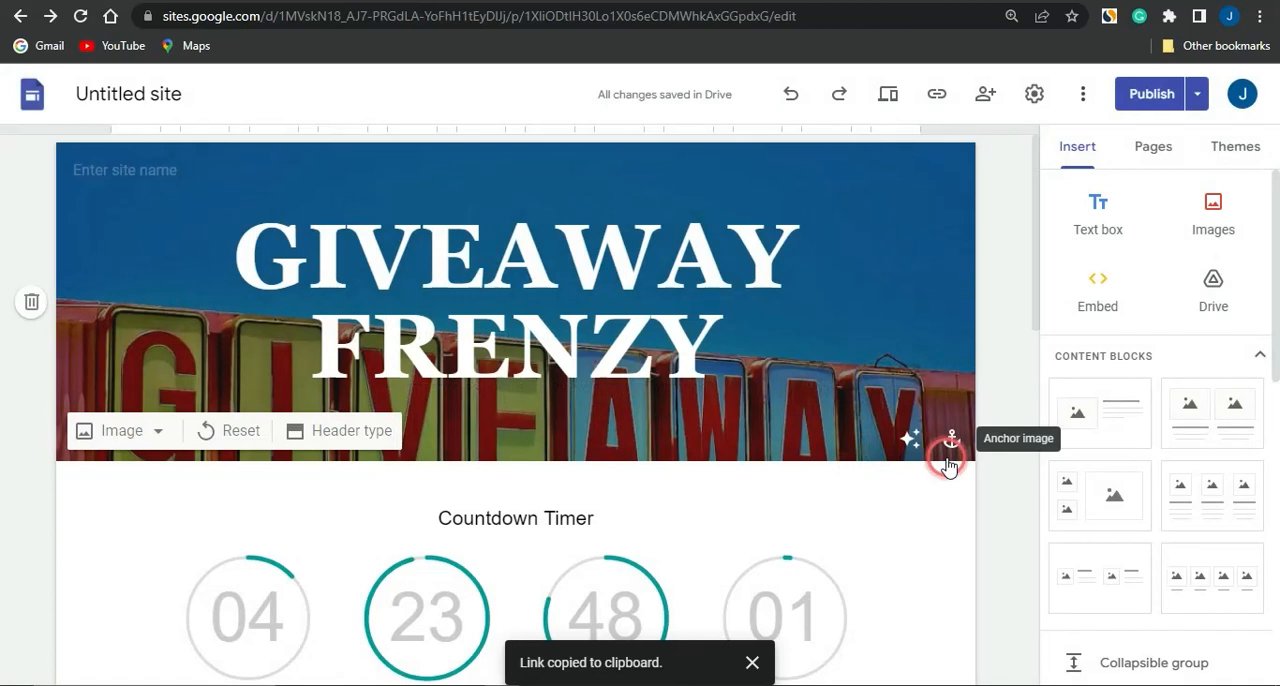